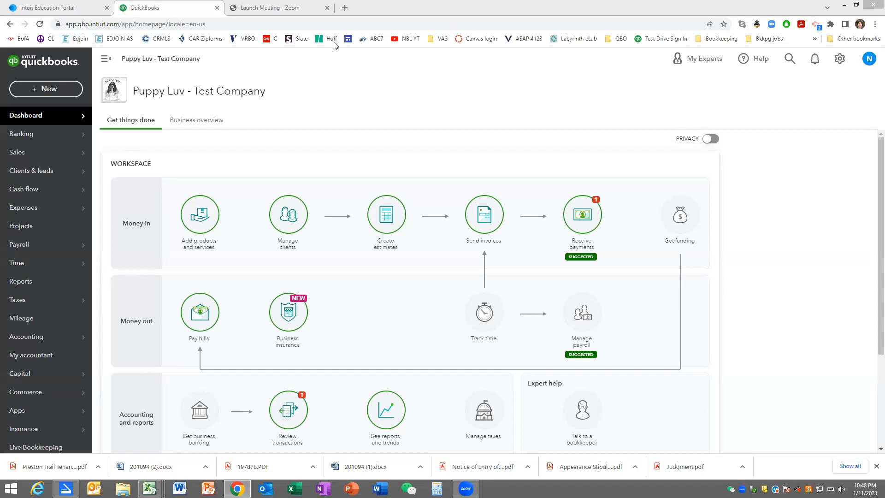
- Start a new bill and open a new vendor record named Atlas Planning from it
{"action": "left_click", "coordinate": [47, 90]}
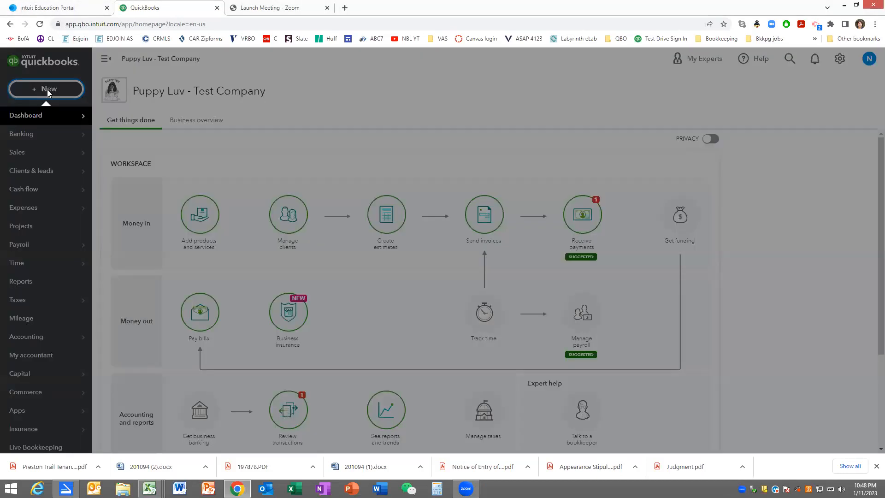
{"action": "left_click", "coordinate": [133, 177]}
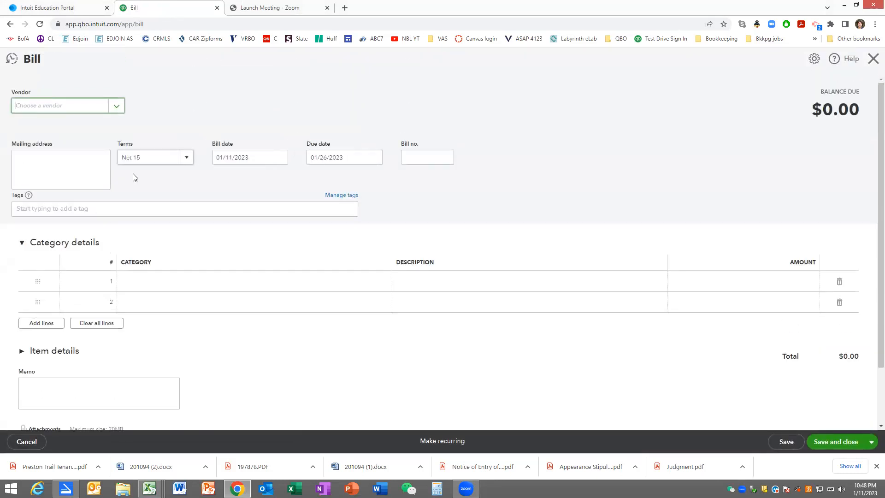
{"action": "type", "text": "Atlas Pla"}
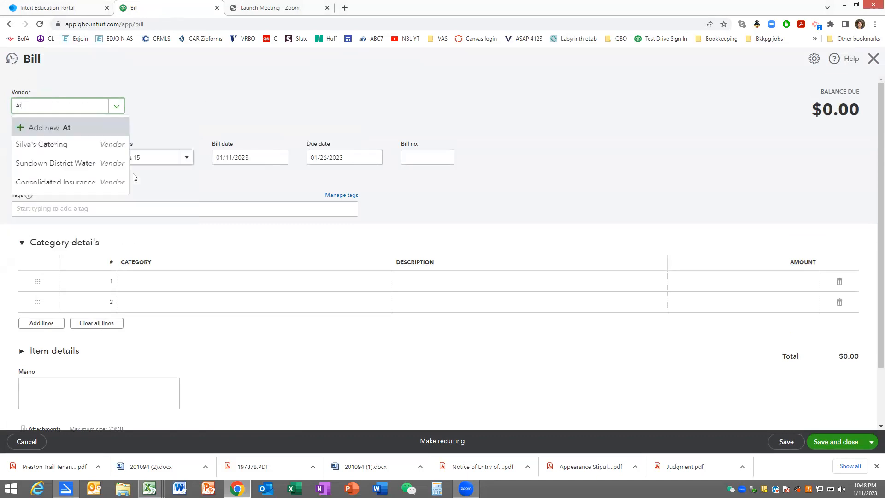
{"action": "type", "text": "nning"}
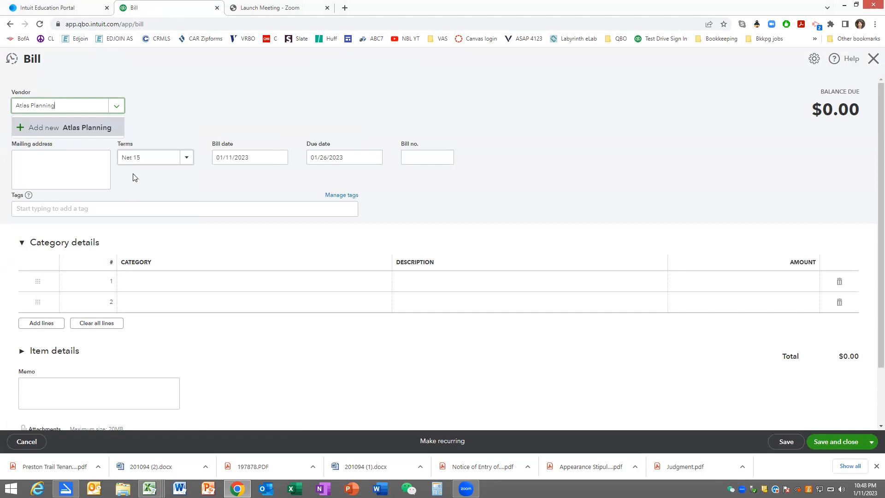
{"action": "left_click", "coordinate": [92, 127]}
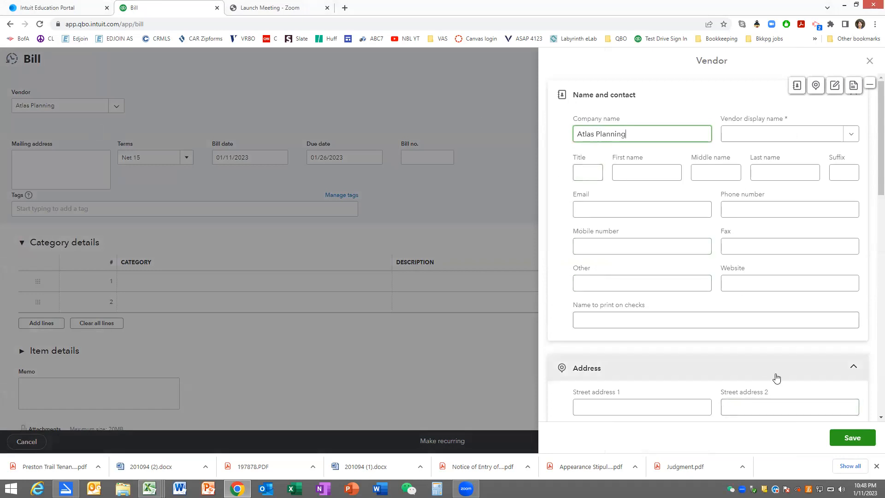
- Set the vendor display name to Atlas Planning and save the new vendor
{"action": "left_click", "coordinate": [843, 438]}
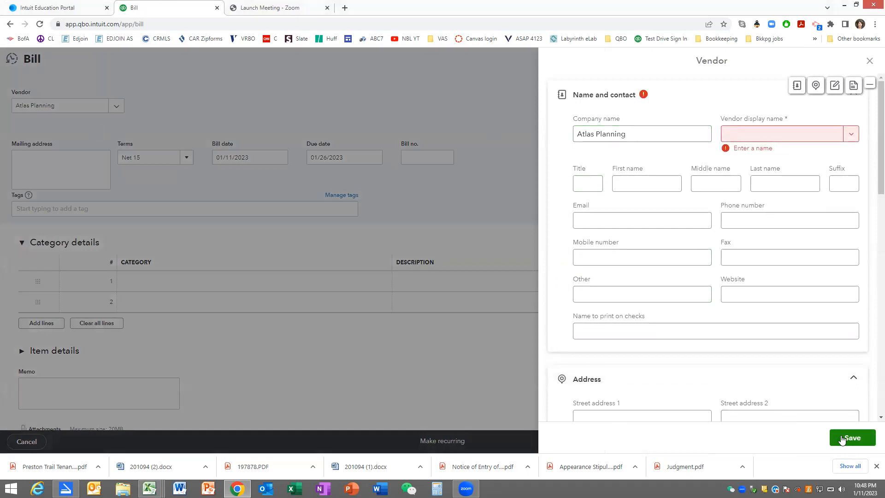
{"action": "left_click", "coordinate": [765, 136]}
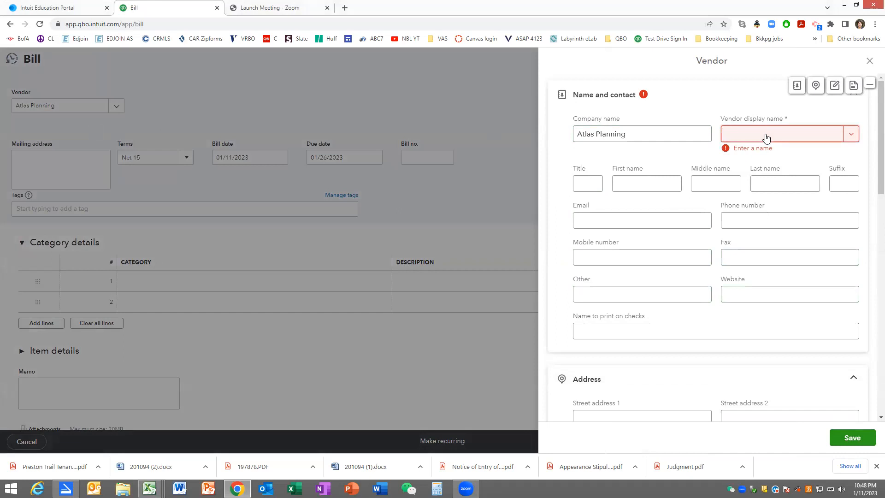
{"action": "type", "text": "Atlas Planning"}
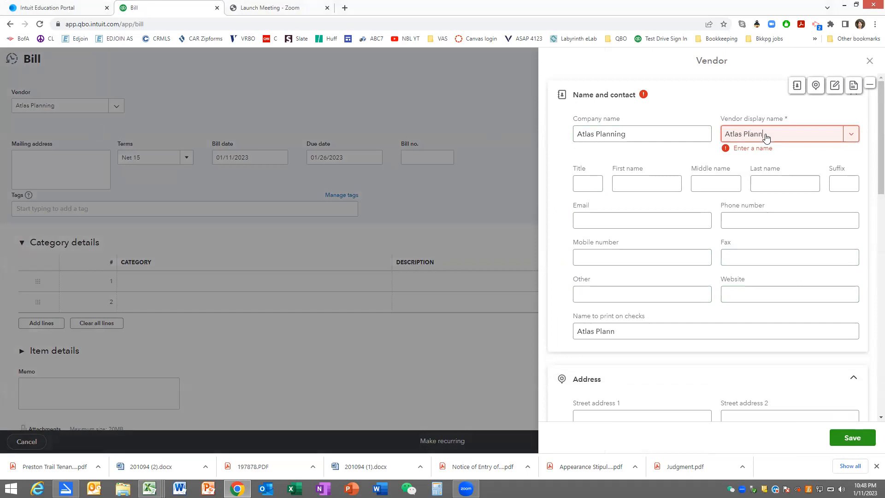
{"action": "key", "text": "Tab"}
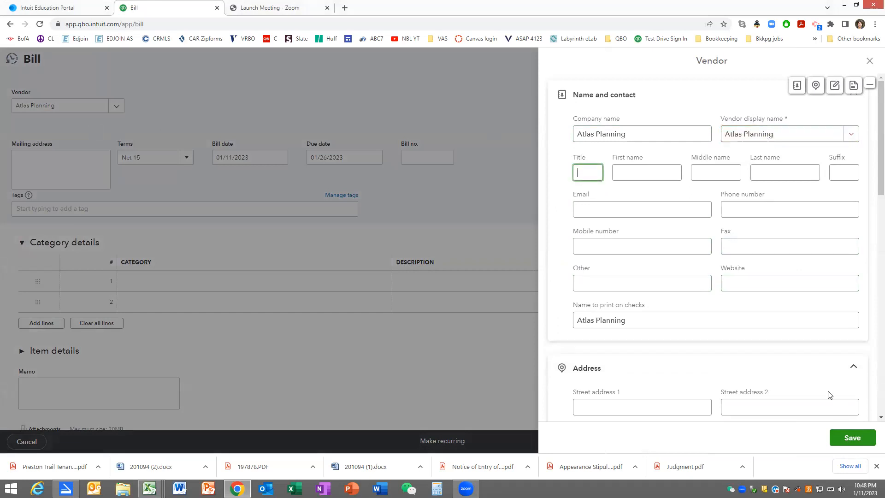
{"action": "left_click", "coordinate": [847, 439]}
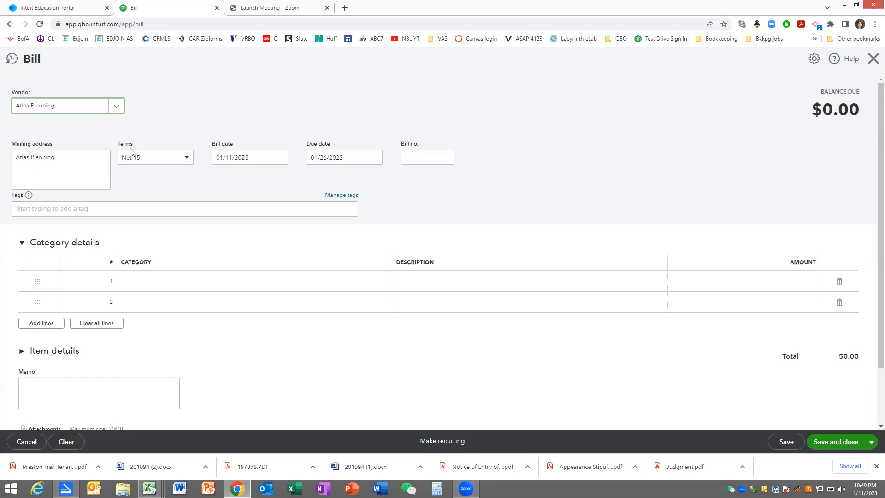
- Set the bill date of the Atlas Planning bill to 08/15/2026
{"action": "key", "text": "Tab"}
{"action": "left_click", "coordinate": [223, 156]}
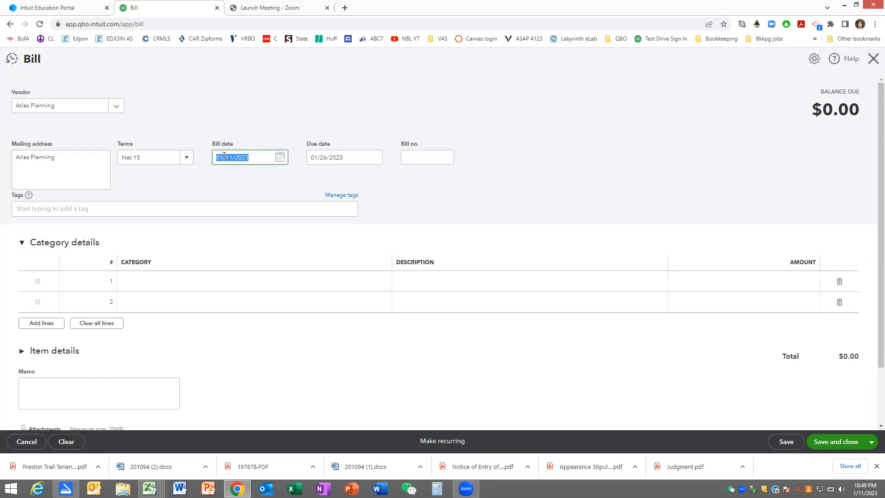
{"action": "type", "text": "08/"}
{"action": "type", "text": "526"}
{"action": "key", "text": "Tab"}
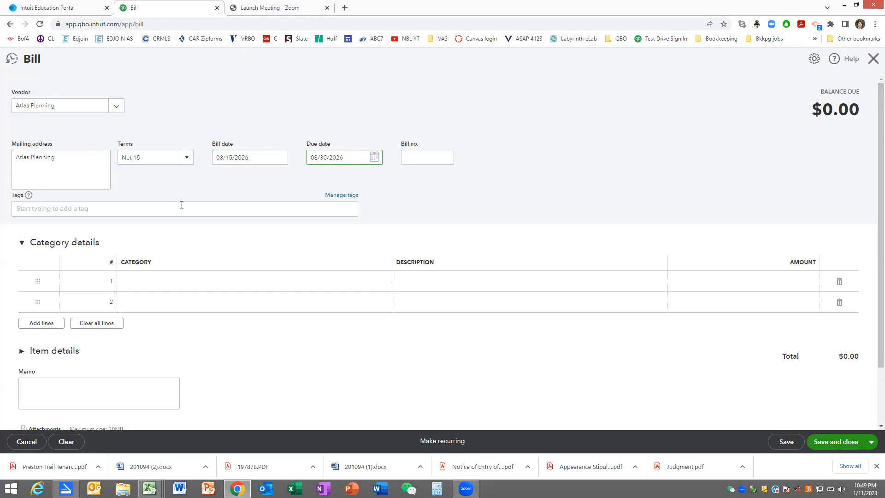
- Assign the Repairs & maintenance expense category to the bill's first line
{"action": "left_click", "coordinate": [169, 280]}
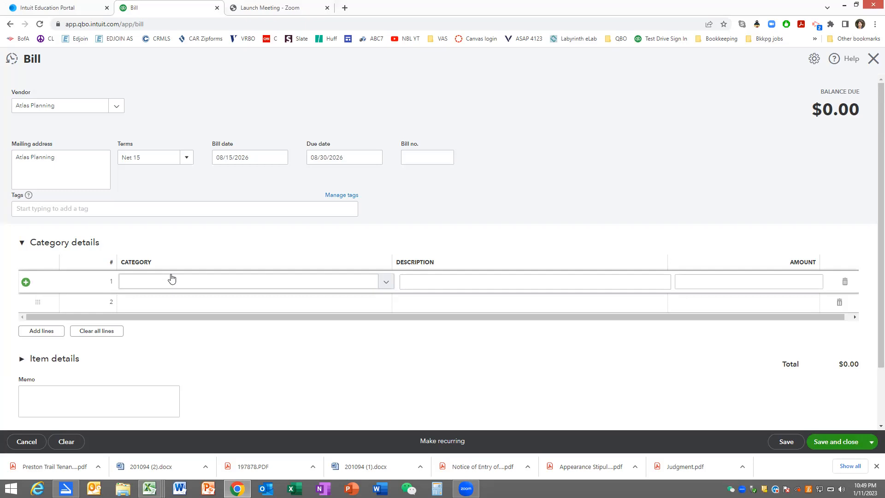
{"action": "left_click", "coordinate": [138, 281]}
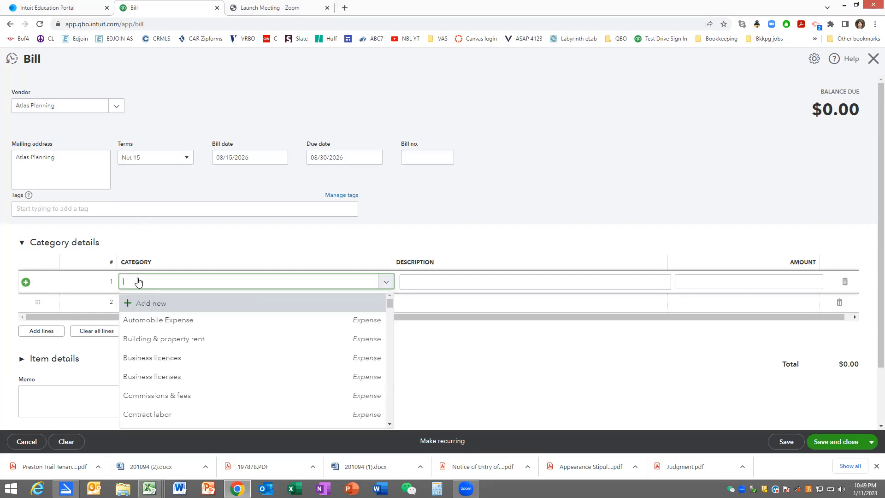
{"action": "type", "text": "repair"}
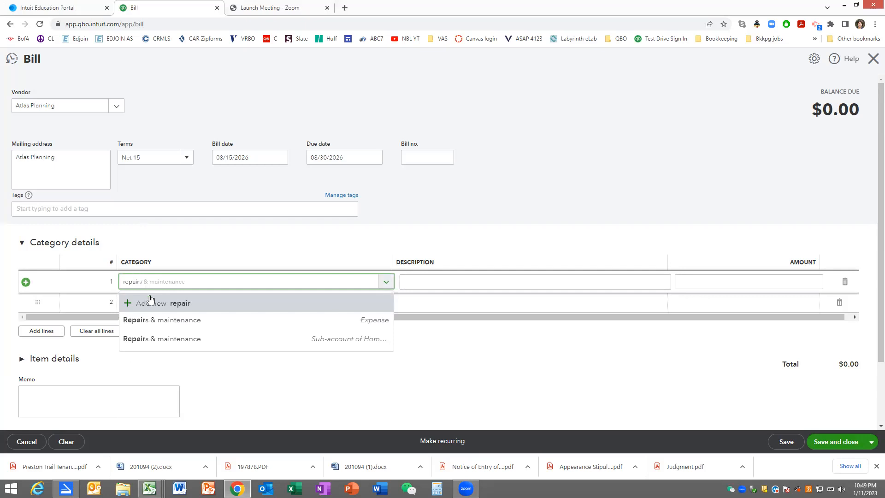
{"action": "left_click", "coordinate": [165, 321]}
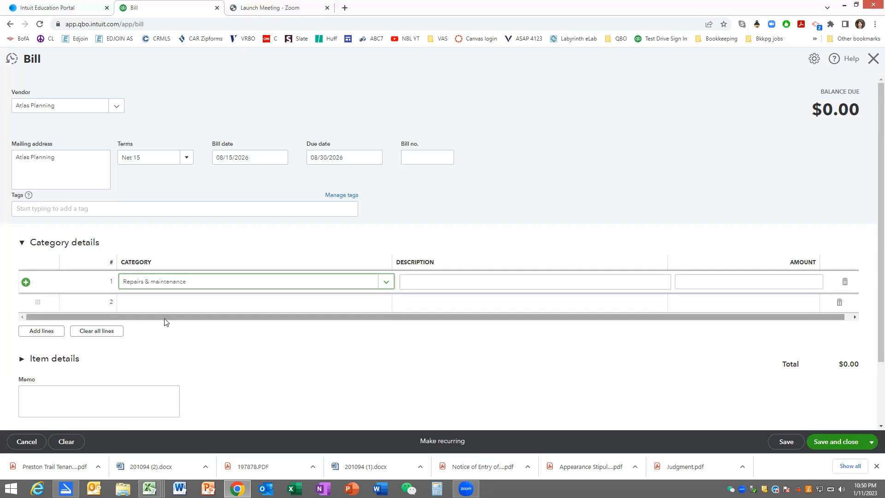
{"action": "key", "text": "Tab"}
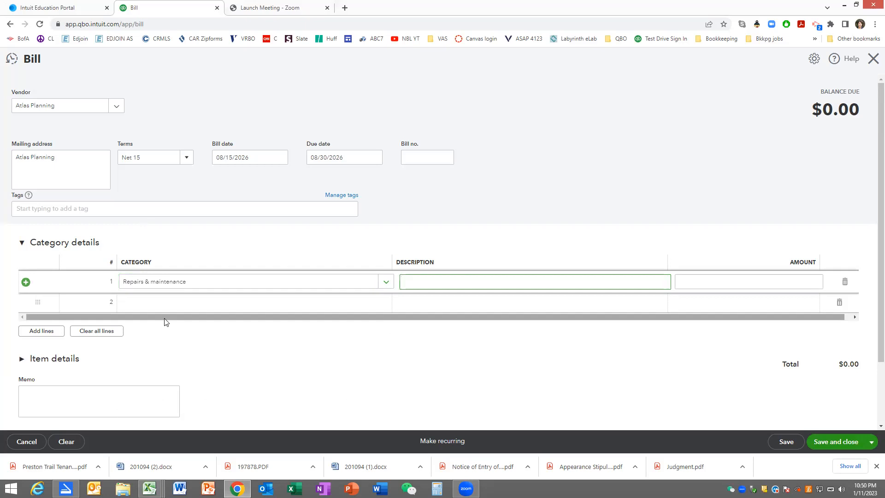
- Describe the first line as "remodling the grooming room" and set its amount to 150
{"action": "type", "text": "remodling the grooming room"}
{"action": "key", "text": "Tab"}
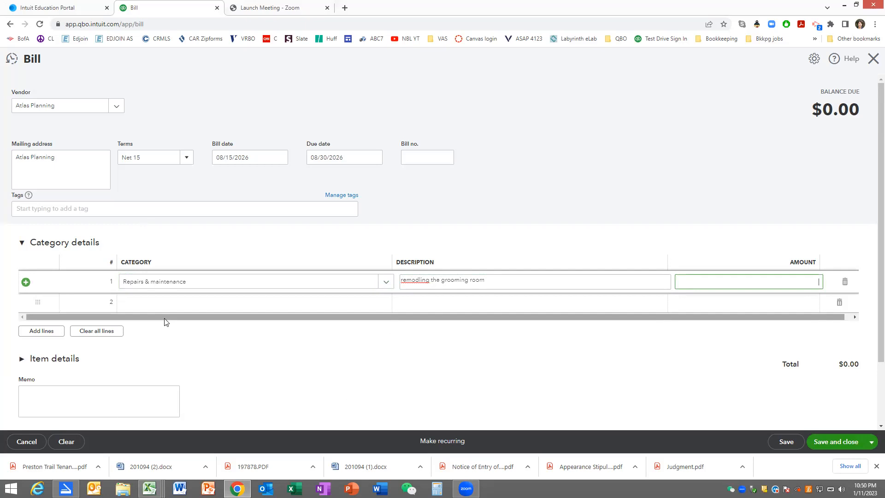
{"action": "type", "text": "150"}
{"action": "key", "text": "Tab"}
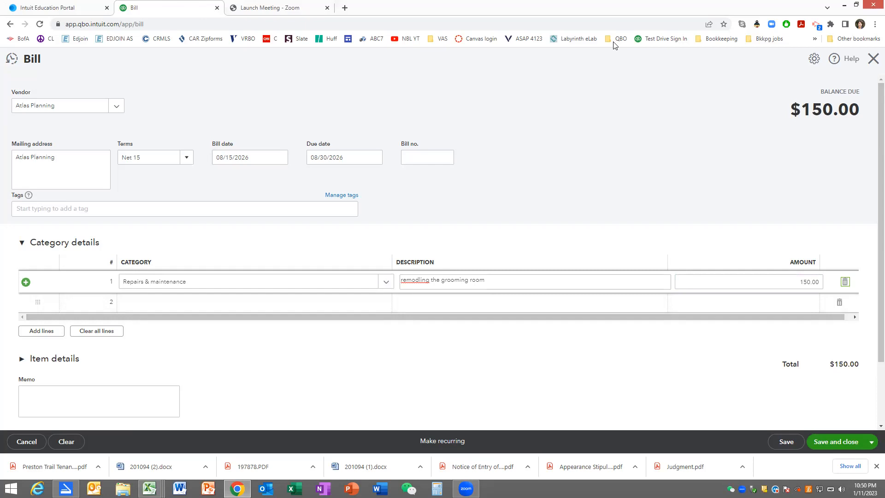
- Stay on the Atlas Planning bill instead of discarding it, and save and close it
{"action": "key", "text": "Escape"}
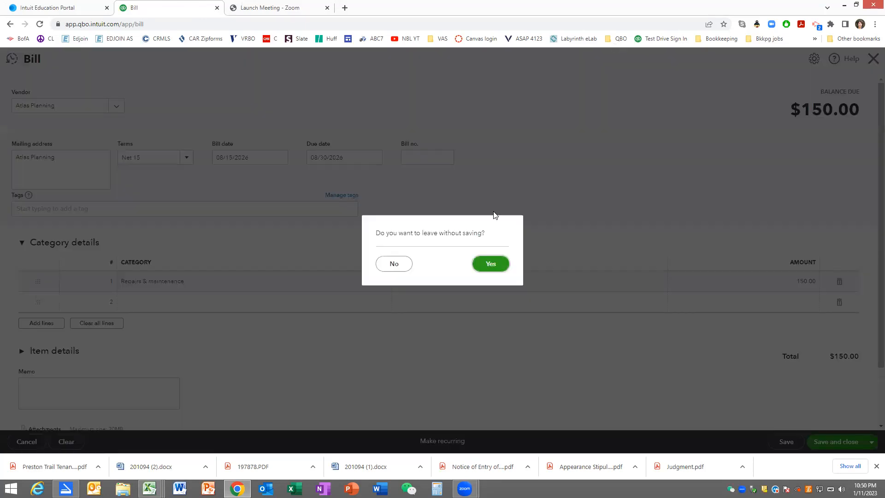
{"action": "left_click", "coordinate": [400, 264]}
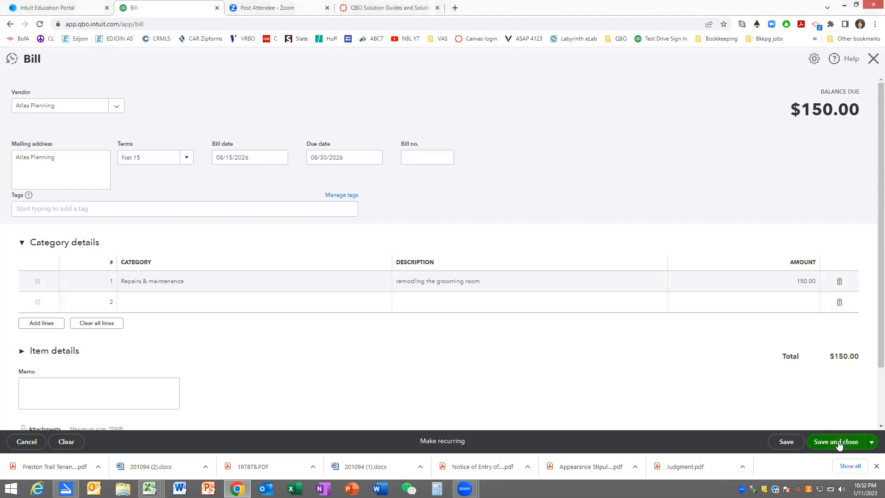
{"action": "left_click", "coordinate": [838, 441]}
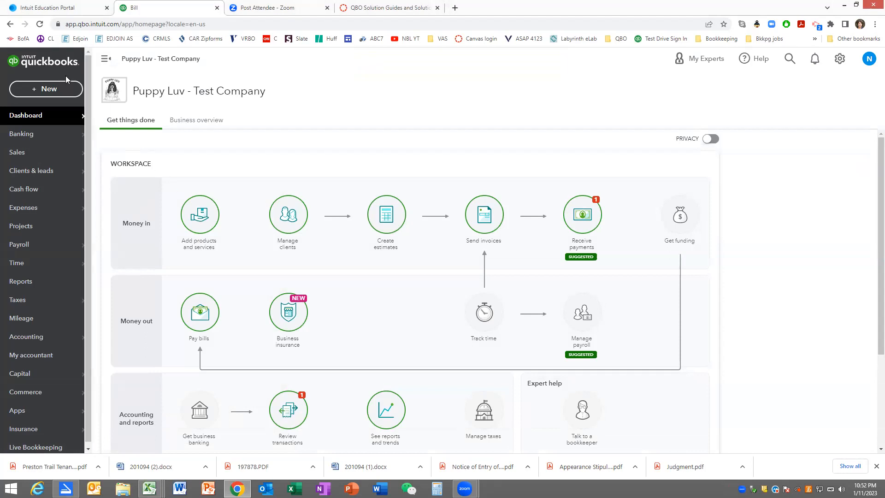
- Start another bill and open a new vendor record named Dollar Saver from it
{"action": "left_click", "coordinate": [46, 89]}
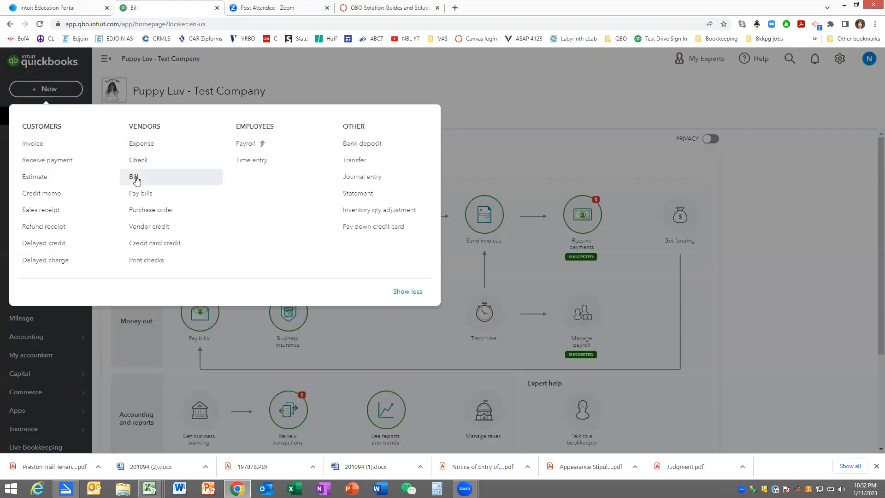
{"action": "left_click", "coordinate": [135, 178]}
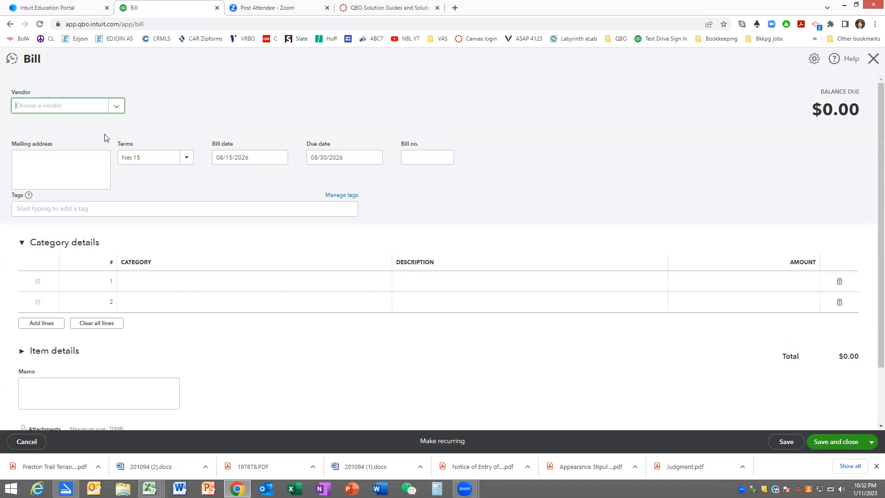
{"action": "type", "text": "Dollar Saver"}
{"action": "left_click", "coordinate": [92, 131]}
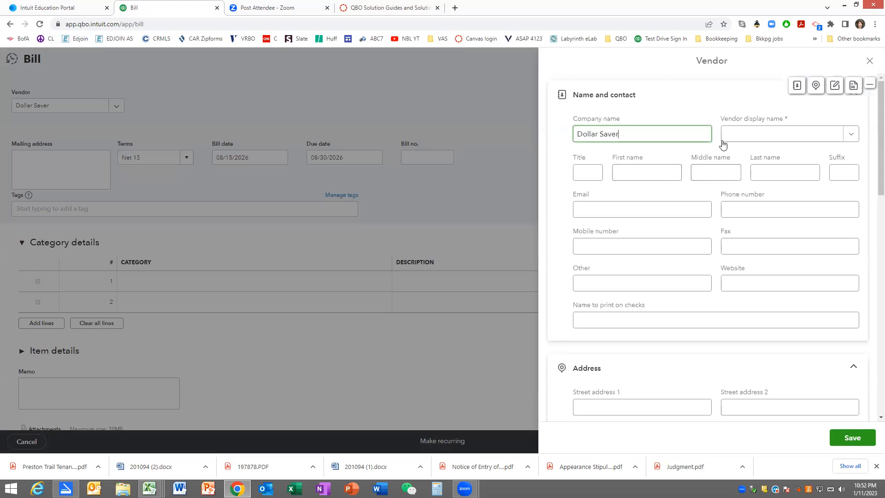
- Set the vendor display name to Dollar Saver and save the new vendor
{"action": "left_click", "coordinate": [729, 138]}
{"action": "type", "text": "Do"}
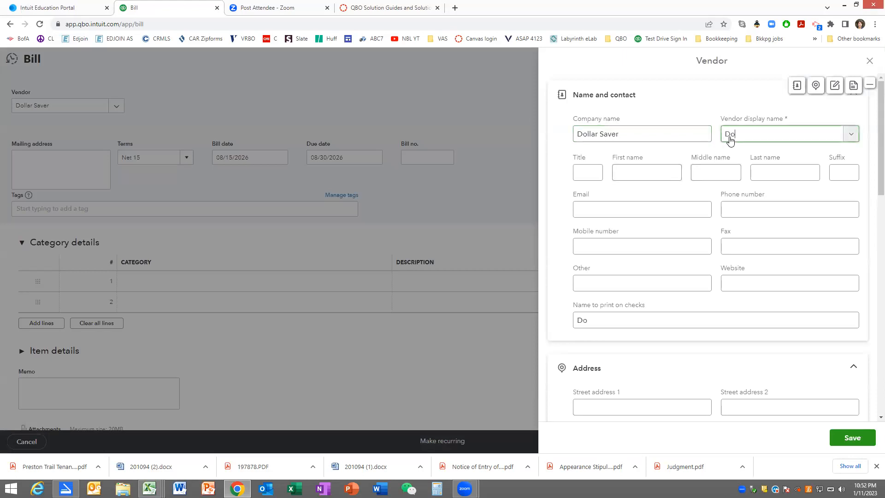
{"action": "type", "text": "llar Saver"}
{"action": "key", "text": "Tab"}
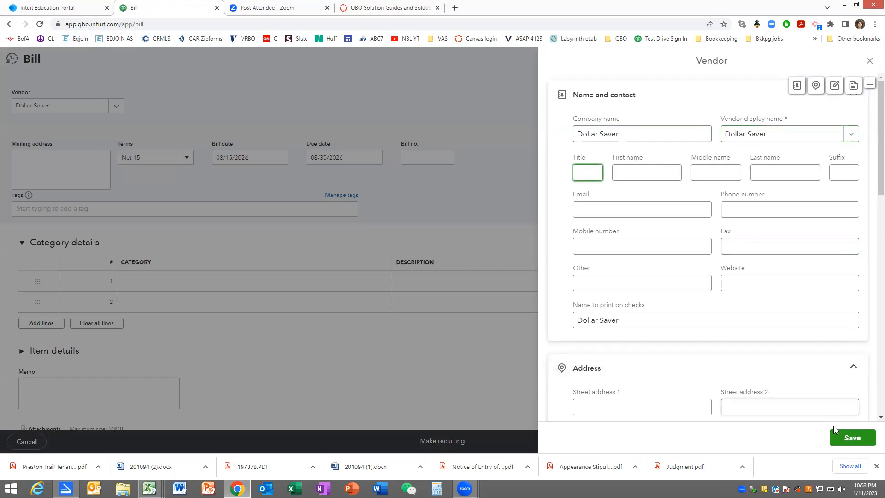
{"action": "left_click", "coordinate": [840, 437]}
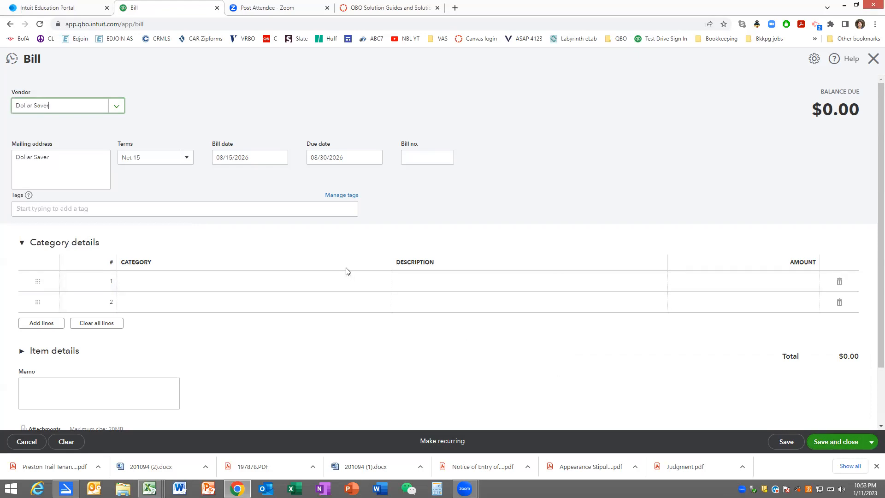
- Keep the Dollar Saver bill's default terms and dates, and set the bill number to 8858
{"action": "key", "text": "Tab"}
{"action": "key", "text": "Tab"}
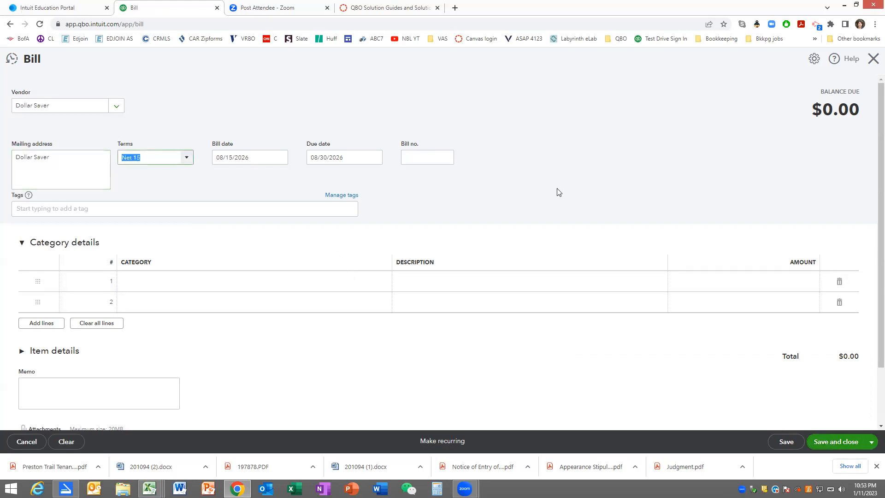
{"action": "key", "text": "Tab"}
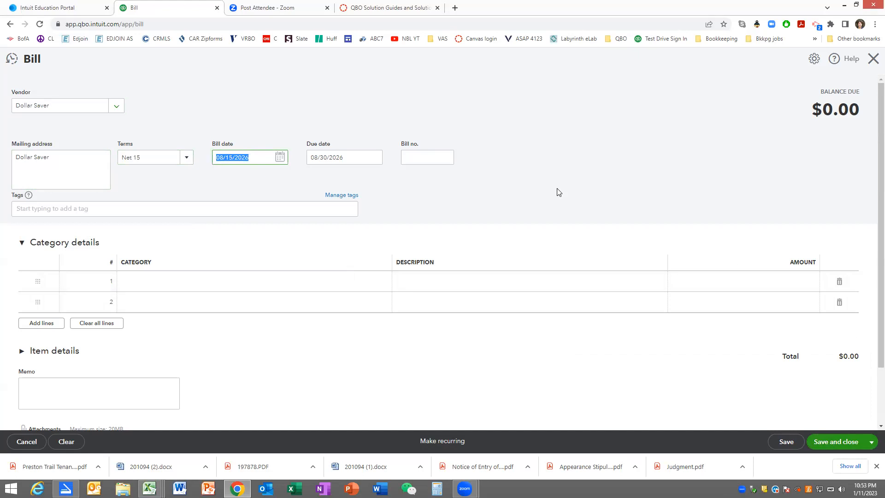
{"action": "key", "text": "Tab"}
{"action": "key", "text": "Tab"}
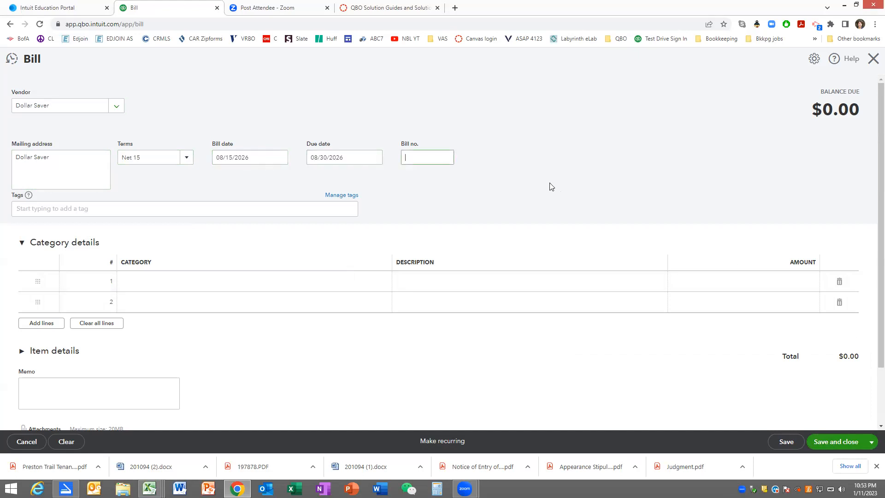
{"action": "type", "text": "8858"}
{"action": "key", "text": "Tab"}
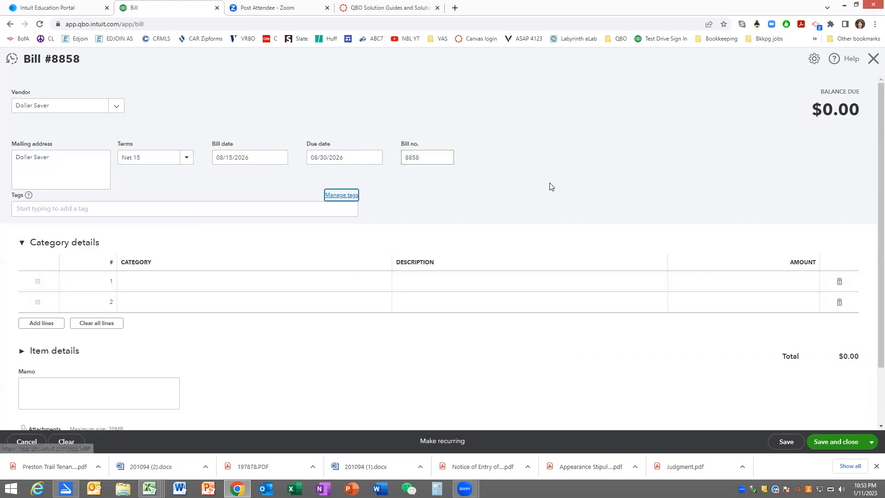
- Assign the Marketing expense category to the first line of the Dollar Saver bill
{"action": "left_click", "coordinate": [340, 283]}
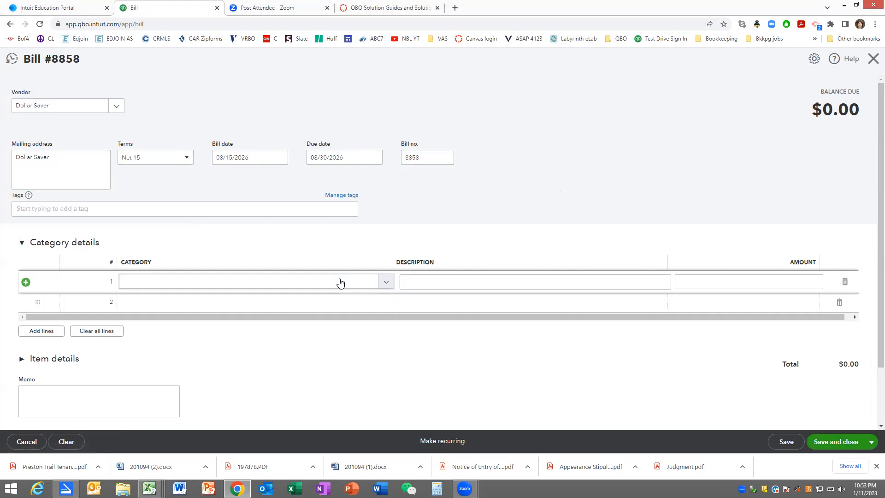
{"action": "left_click", "coordinate": [340, 283]}
{"action": "type", "text": "Marketing"}
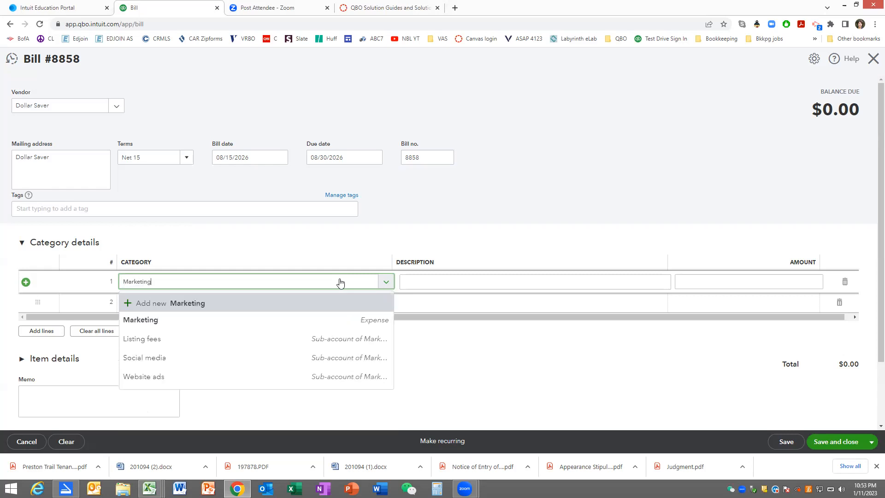
{"action": "left_click", "coordinate": [220, 325]}
{"action": "key", "text": "Tab"}
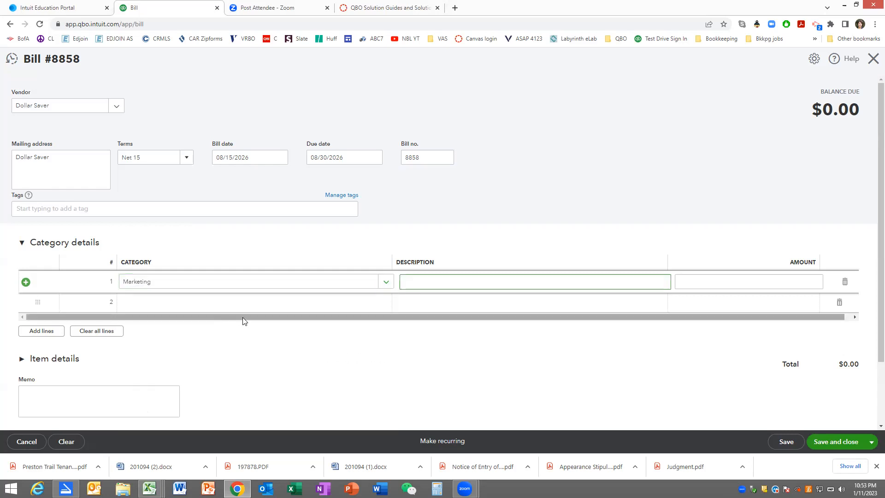
- Describe the first line of the Dollar Saver bill as Weekly Advertising and set its amount to 85
{"action": "type", "text": "Weekly Advertising"}
{"action": "key", "text": "Tab"}
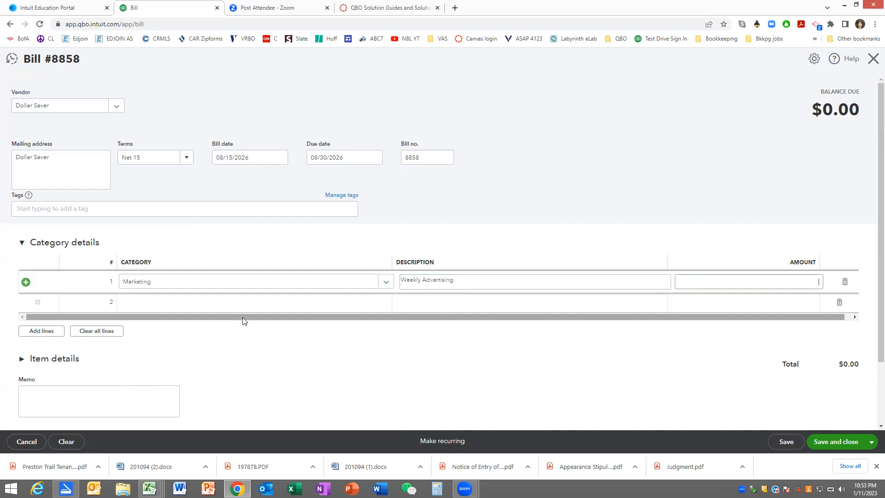
{"action": "type", "text": "85"}
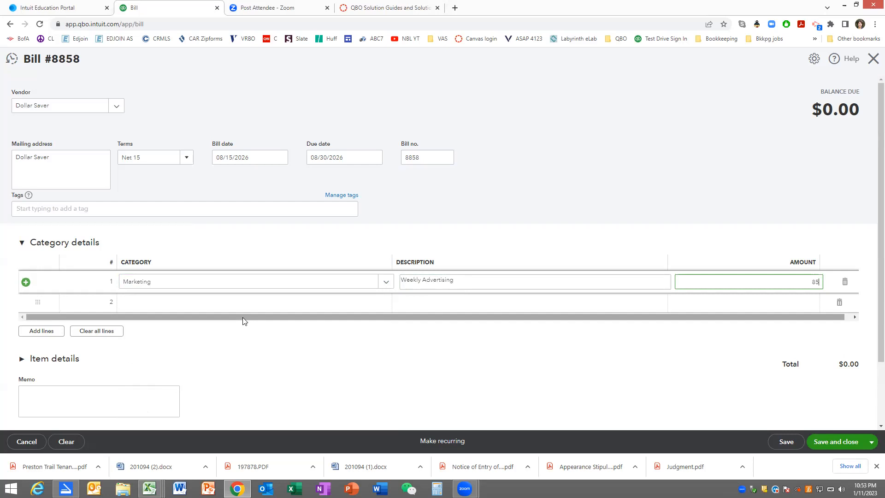
- Change the Dollar Saver bill's terms to Net 30, and save and close the bill
{"action": "left_click", "coordinate": [322, 158]}
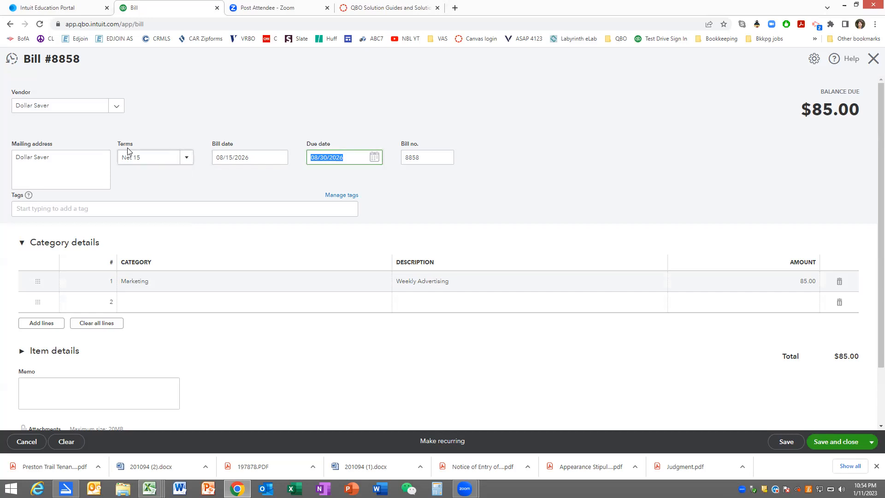
{"action": "left_click", "coordinate": [186, 160]}
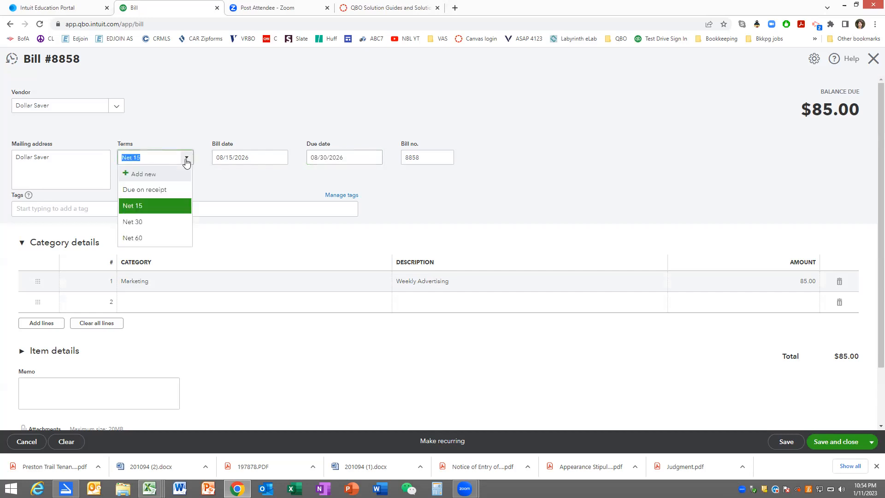
{"action": "left_click", "coordinate": [149, 221]}
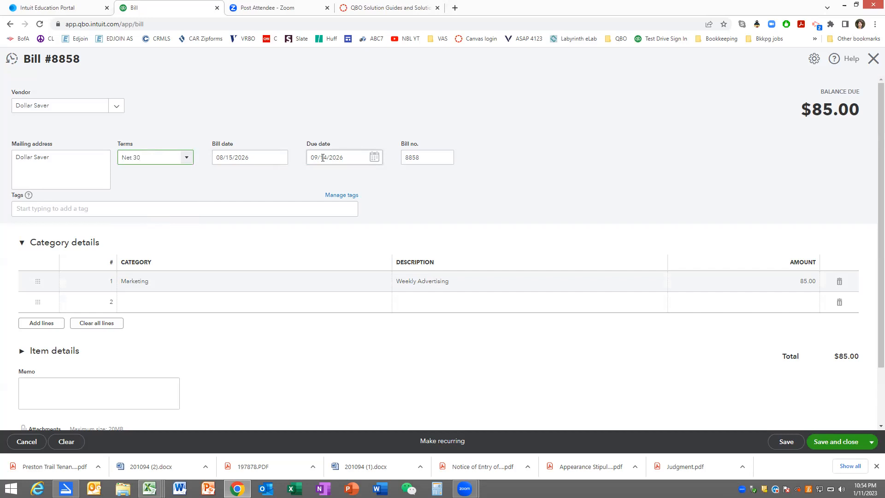
{"action": "left_click", "coordinate": [829, 442]}
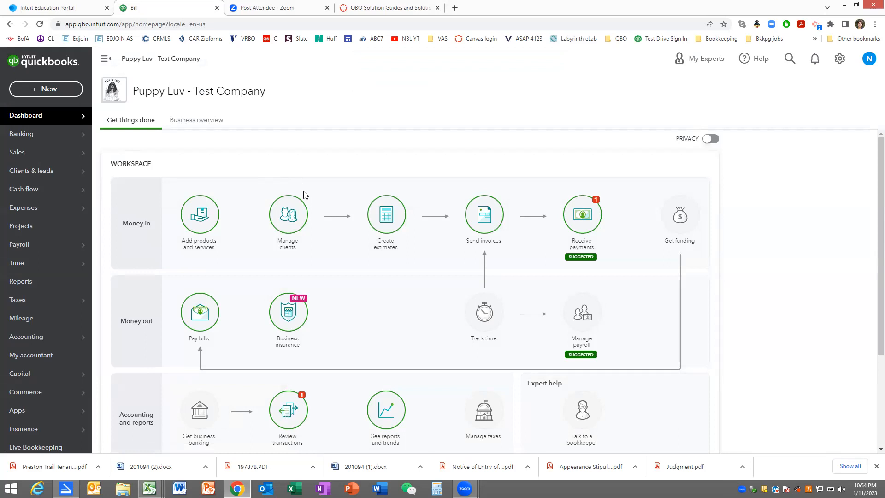
- Start a sales receipt, enter the client's full name, and open a new client record from it
{"action": "left_click", "coordinate": [47, 88]}
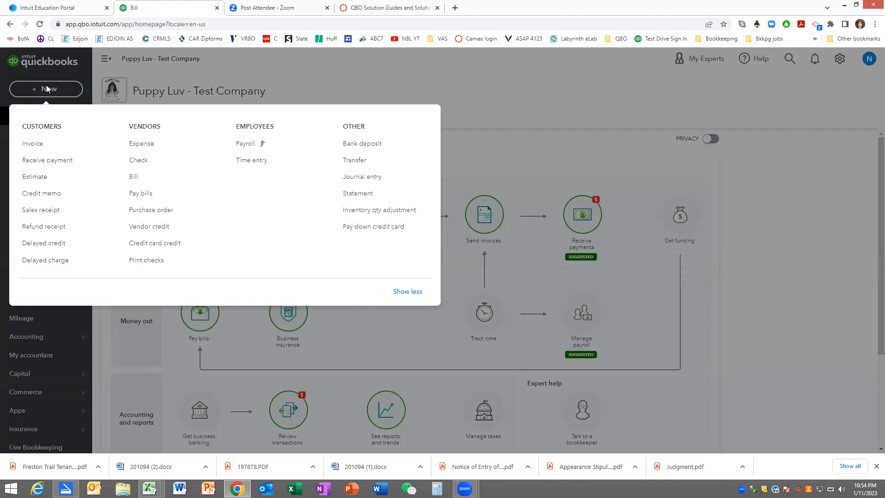
{"action": "left_click", "coordinate": [46, 210]}
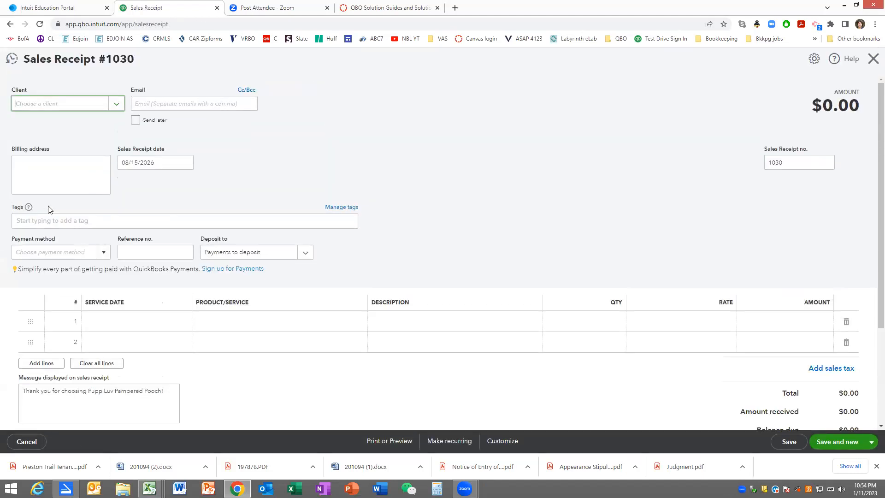
{"action": "type", "text": "Don"}
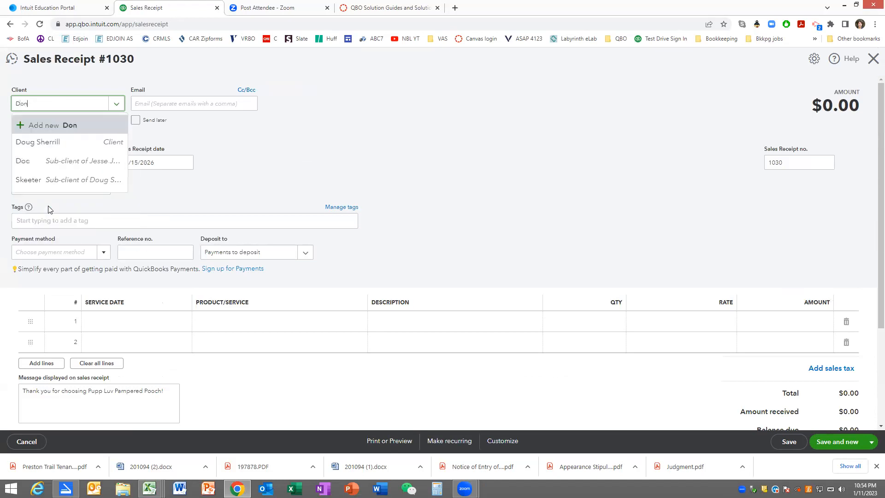
{"action": "type", "text": "nie Jacobs"}
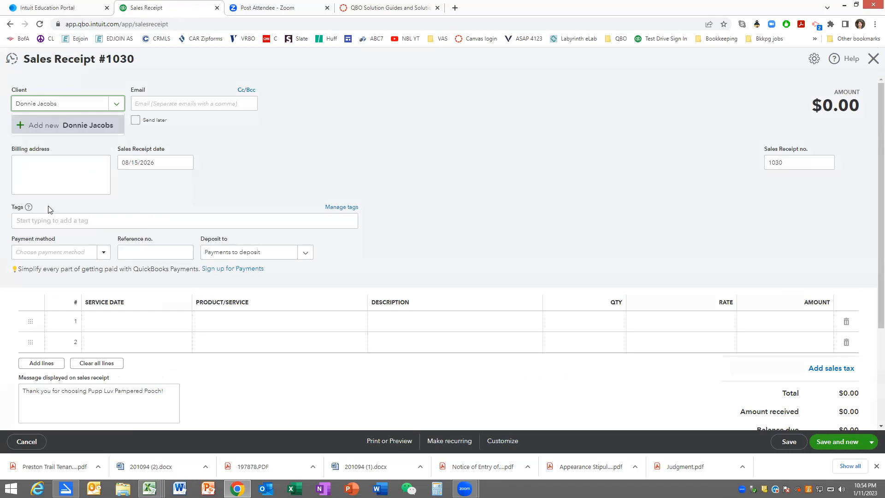
{"action": "key", "text": "Return"}
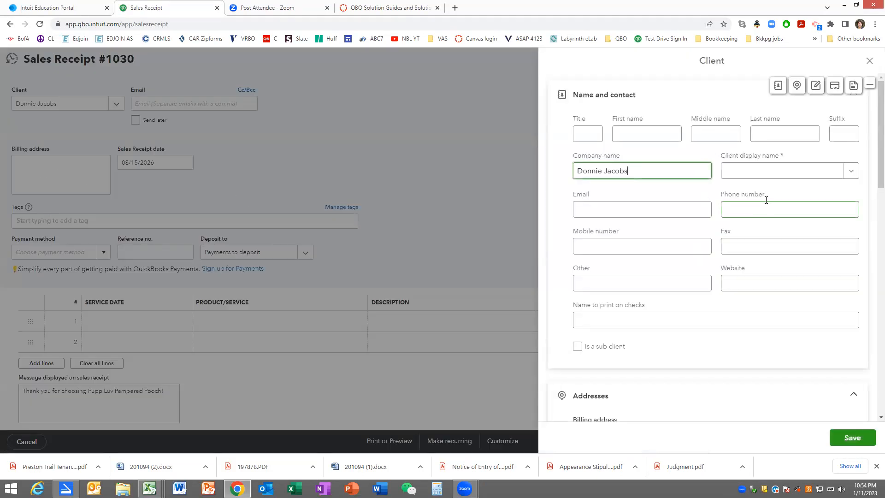
- Set the client display name to the client's full name and save the new client
{"action": "left_click", "coordinate": [756, 174]}
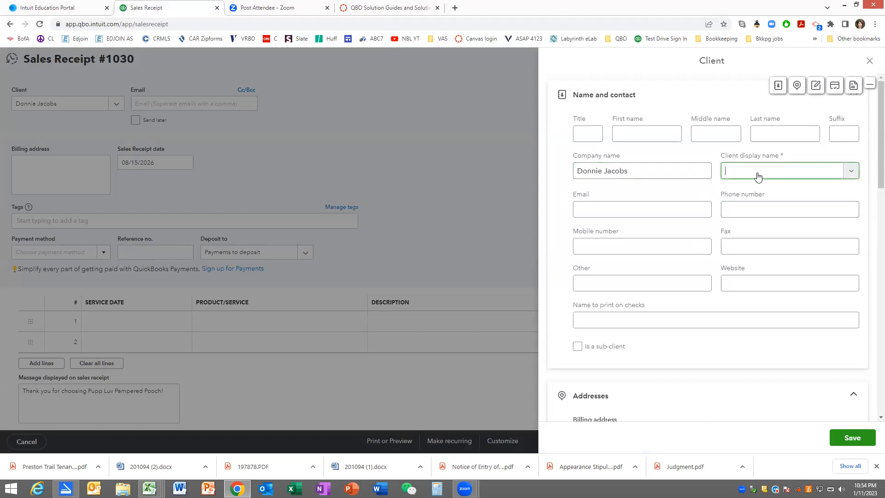
{"action": "type", "text": "Donnie Jacobs"}
{"action": "key", "text": "Tab"}
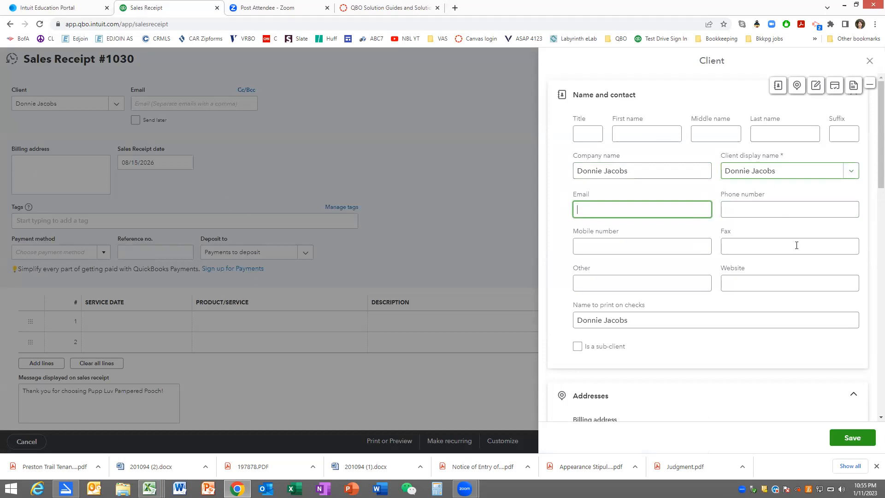
{"action": "left_click", "coordinate": [848, 436]}
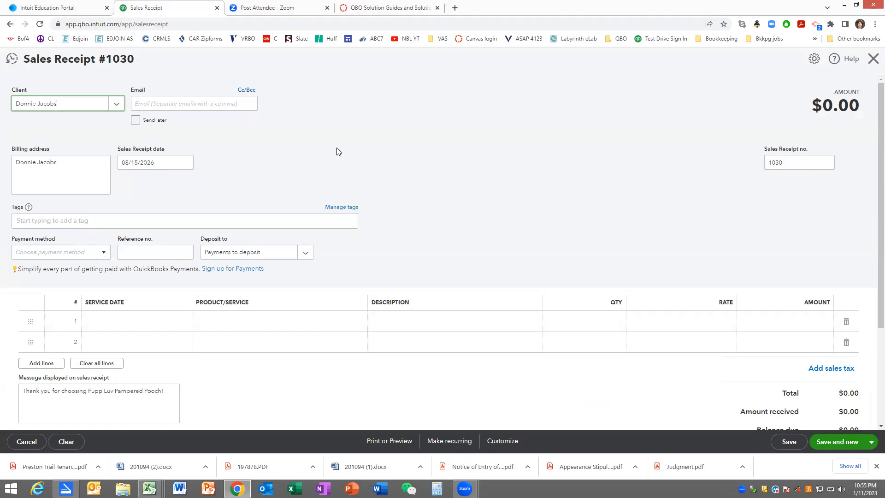
- Open a new client record for Lucky from the receipt, clear its company name, and set the display name to Lucky
{"action": "type", "text": ":Lucky"}
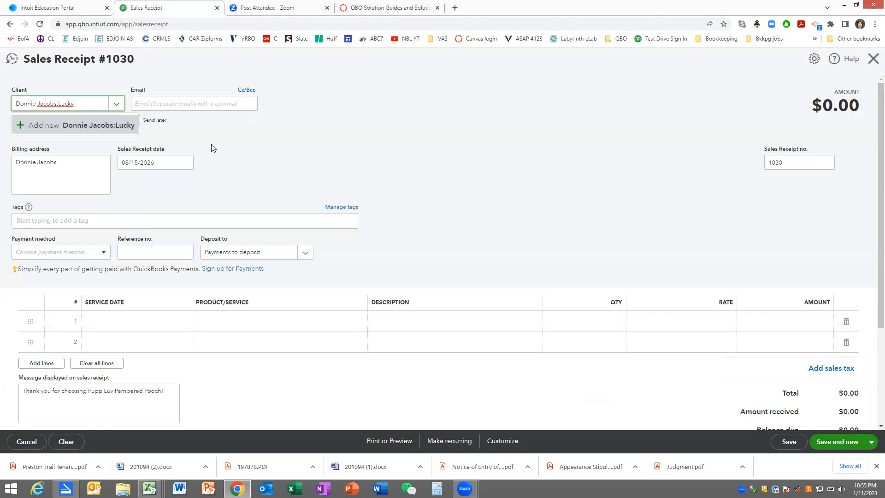
{"action": "left_click", "coordinate": [94, 125]}
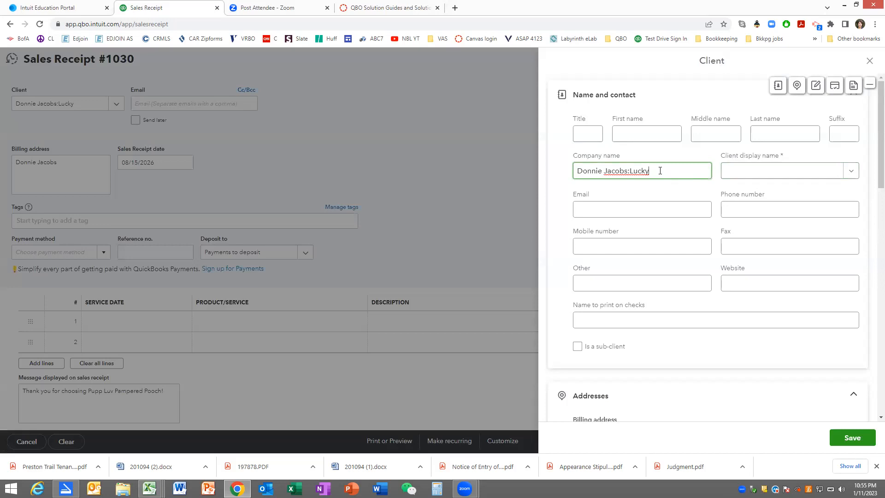
{"action": "left_click_drag", "start_coordinate": [659, 171], "coordinate": [530, 170]}
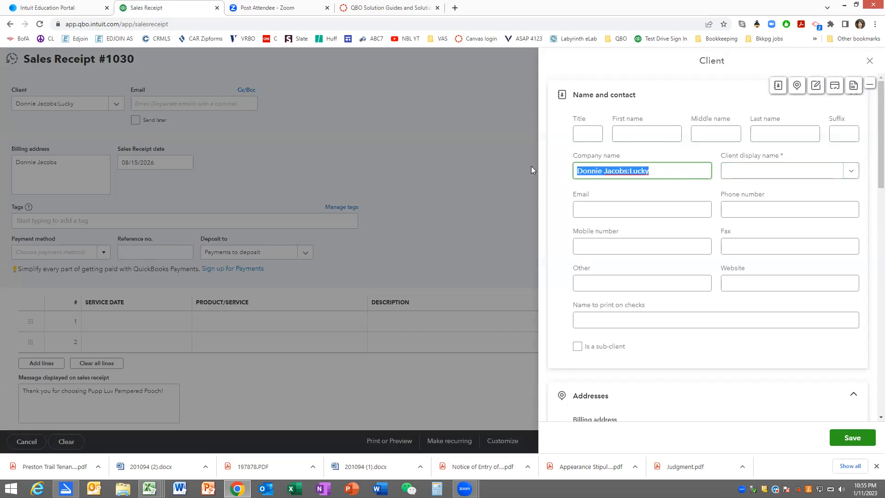
{"action": "key", "text": "BackSpace"}
{"action": "left_click", "coordinate": [748, 174]}
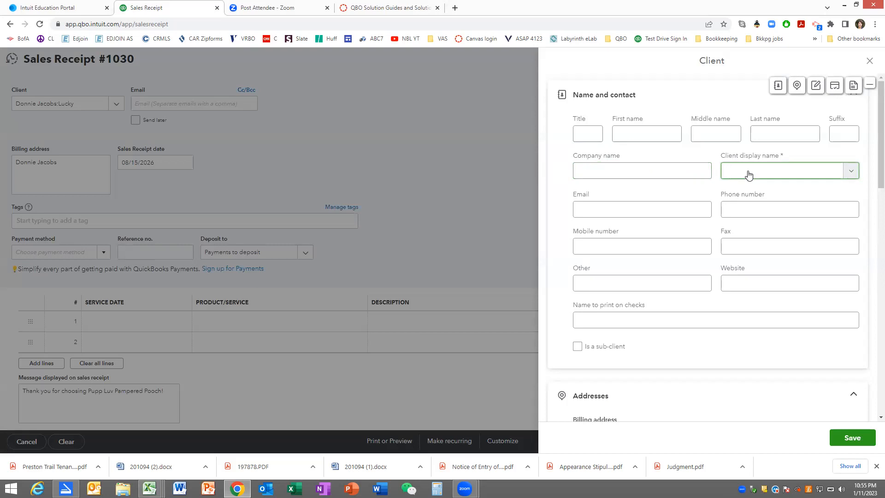
{"action": "type", "text": "Lucky"}
- Set Lucky's name to print on checks to the parent client's full name
{"action": "left_click_drag", "start_coordinate": [666, 318], "coordinate": [523, 313]}
{"action": "type", "text": "Donnie Jacobs"}
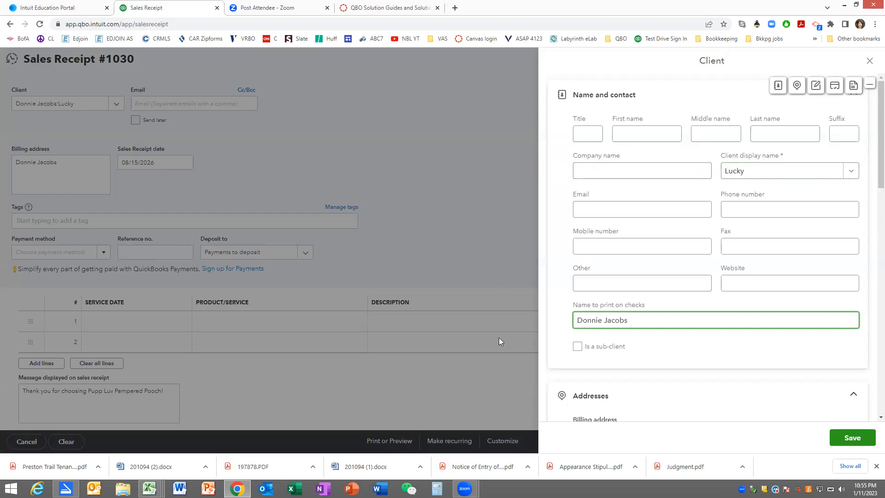
- Mark Lucky as a sub-client, assign the newly added client as its parent, and save the record
{"action": "left_click", "coordinate": [579, 349]}
{"action": "left_click", "coordinate": [600, 380]}
{"action": "type", "text": "Donnie Jacobs"}
{"action": "left_click", "coordinate": [851, 437]}
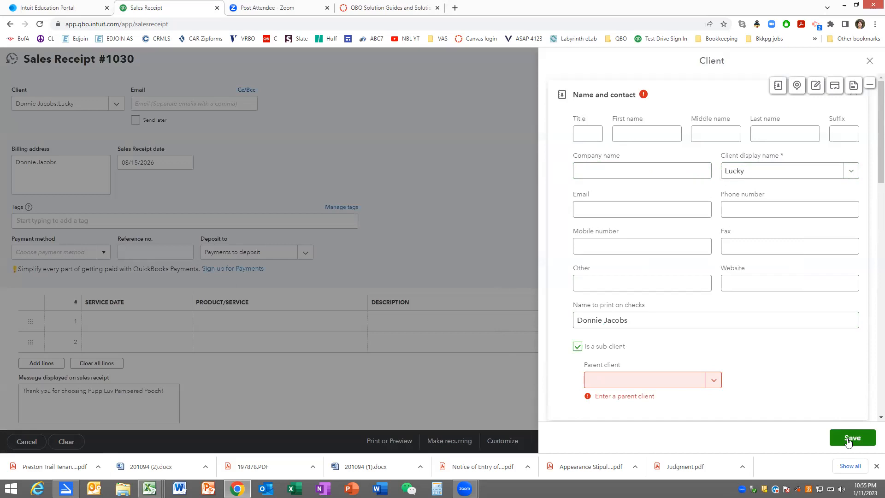
{"action": "left_click", "coordinate": [662, 385]}
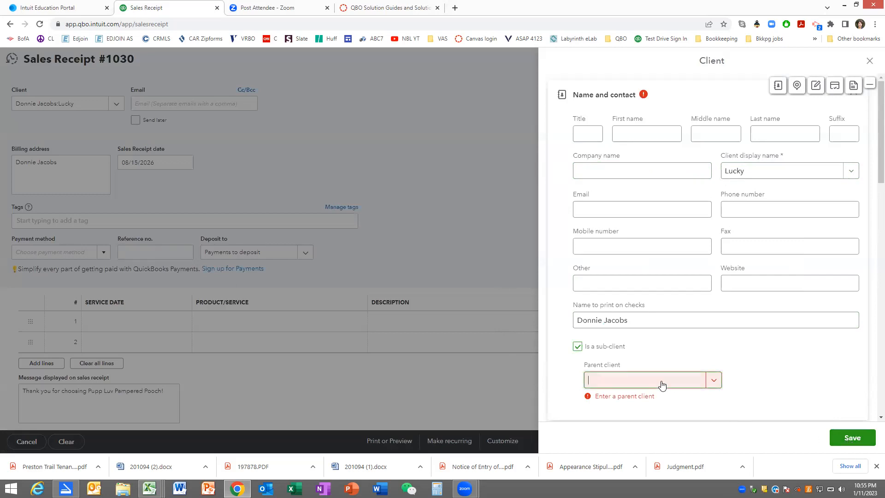
{"action": "type", "text": "Donni"}
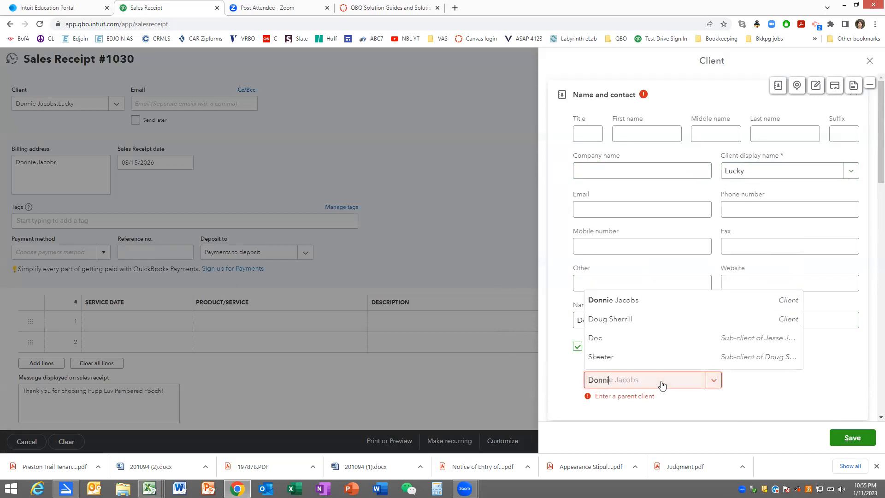
{"action": "type", "text": "e Jacobs"}
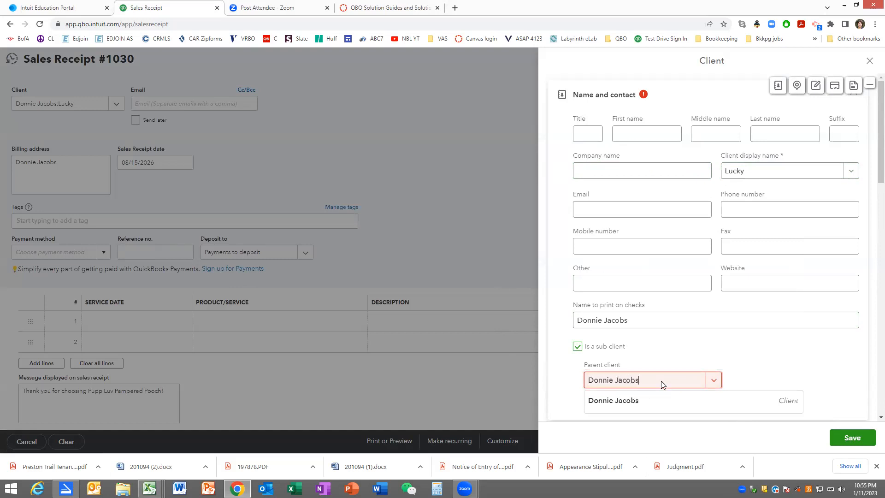
{"action": "scroll", "coordinate": [661, 384], "scroll_direction": "down", "scroll_amount": 4}
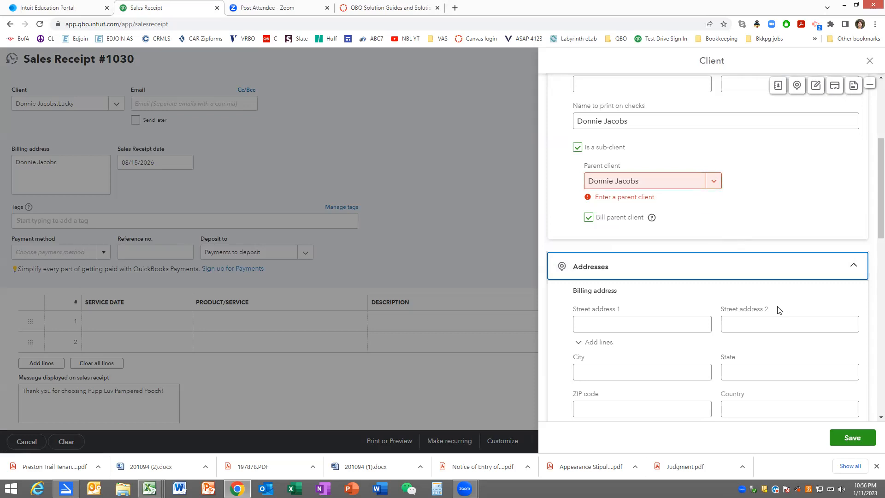
{"action": "left_click", "coordinate": [841, 439]}
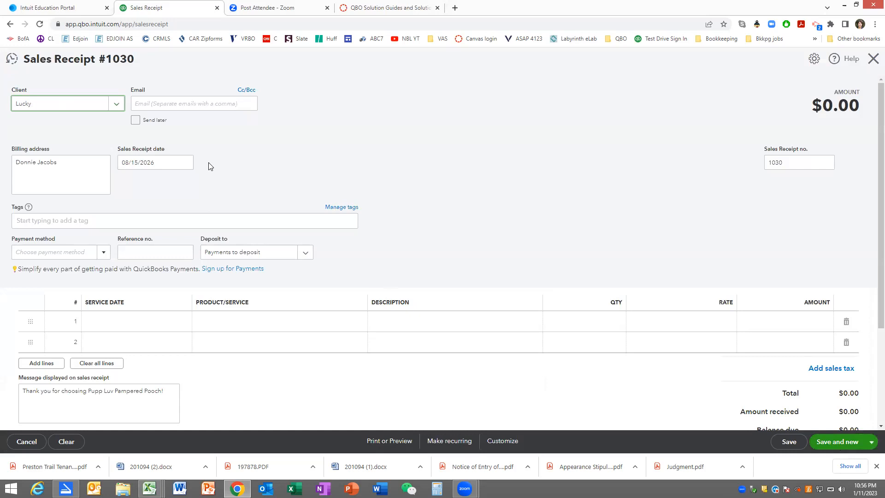
- Set the receipt's payment method to Cash and the first line's service date to 08/15/2026
{"action": "left_click", "coordinate": [104, 252]}
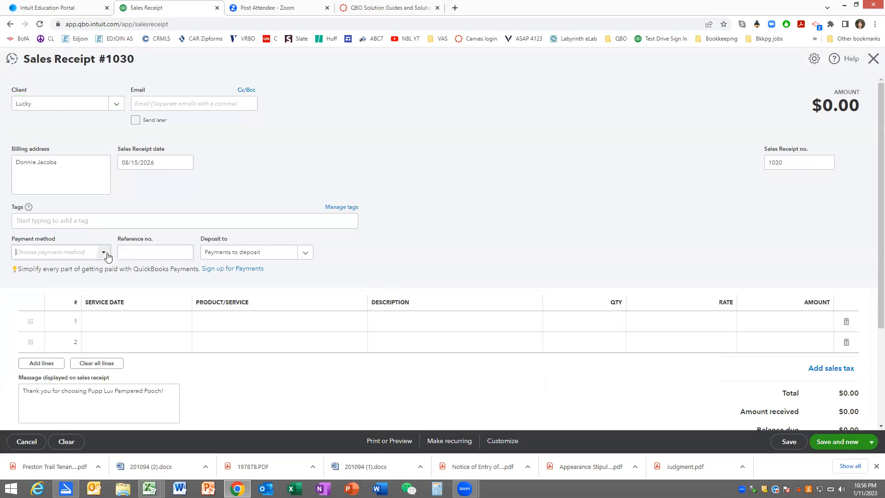
{"action": "left_click", "coordinate": [85, 285]}
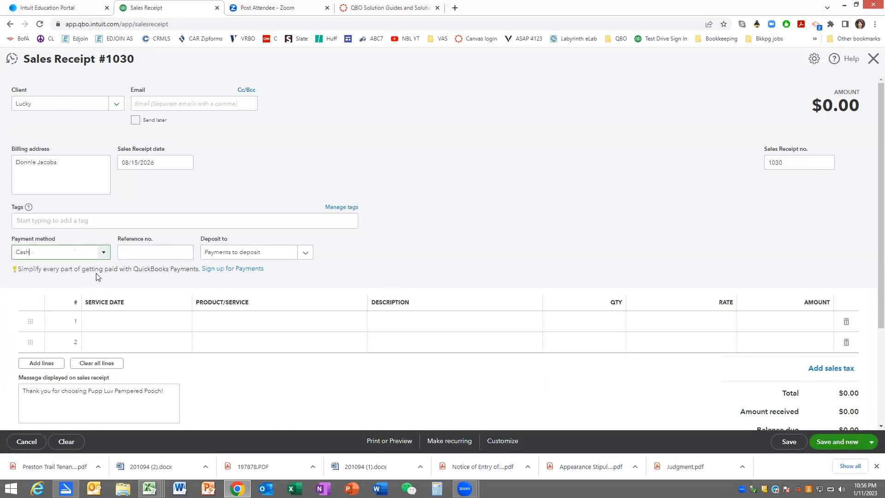
{"action": "left_click", "coordinate": [127, 320]}
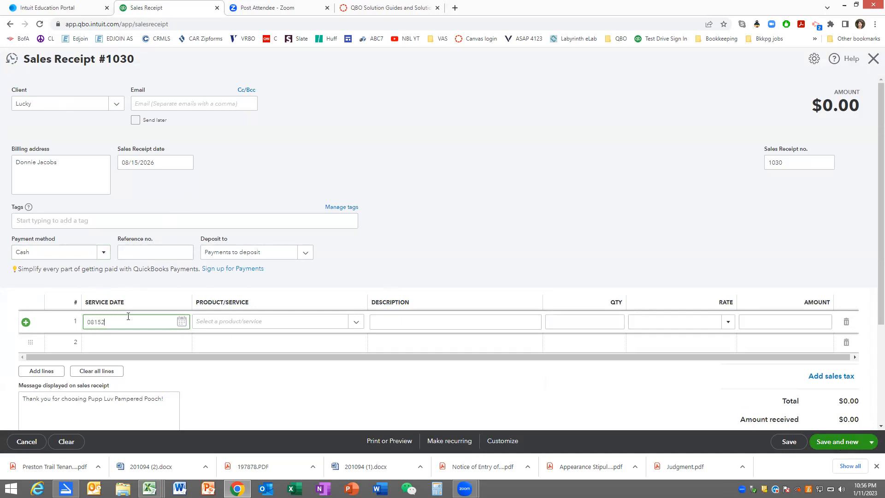
{"action": "key", "text": "Tab"}
{"action": "left_click_drag", "start_coordinate": [132, 319], "coordinate": [65, 323]}
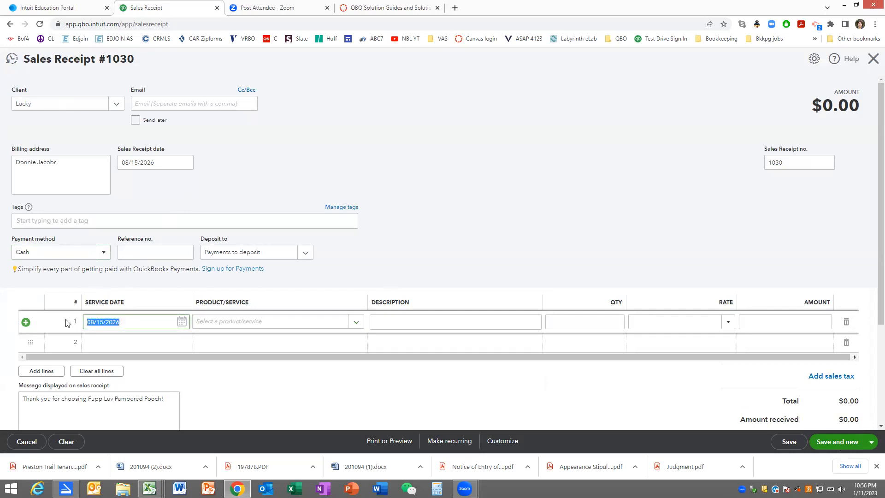
{"action": "key", "text": "Tab"}
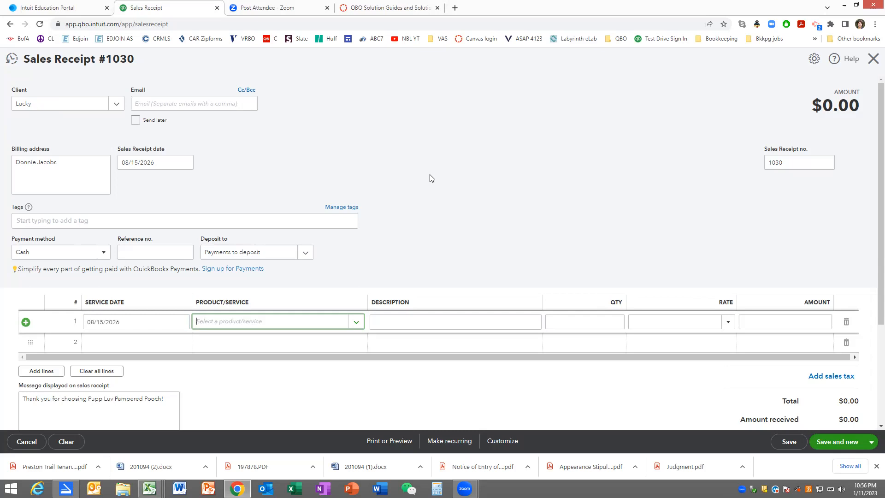
- Add the Full Pet Groom:Small service to the first line, then save the receipt and start a new one
{"action": "type", "text": "full pet"}
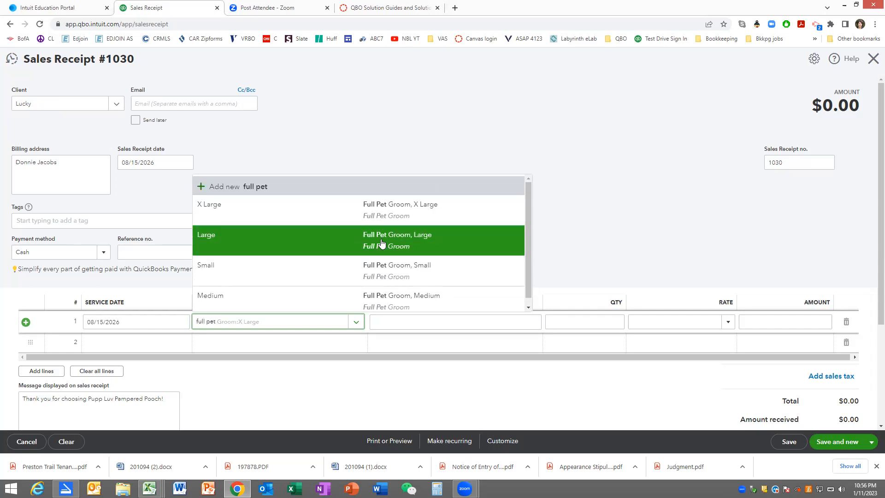
{"action": "left_click", "coordinate": [382, 267]}
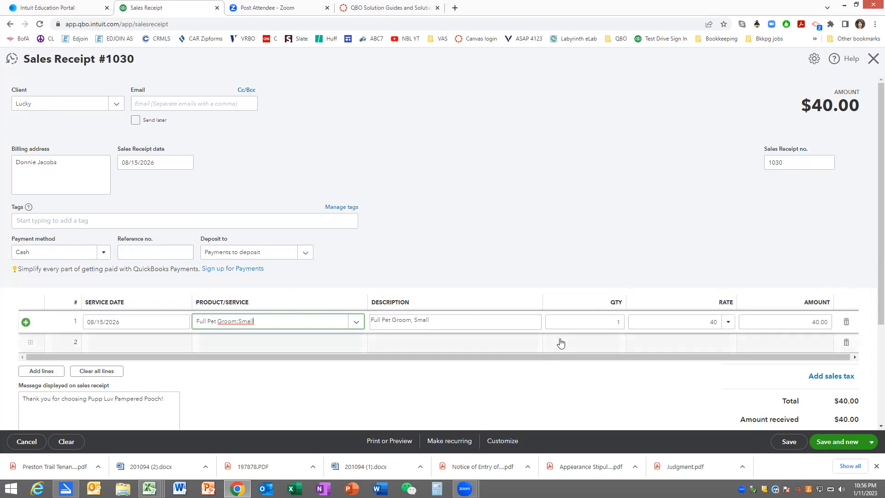
{"action": "left_click", "coordinate": [831, 443]}
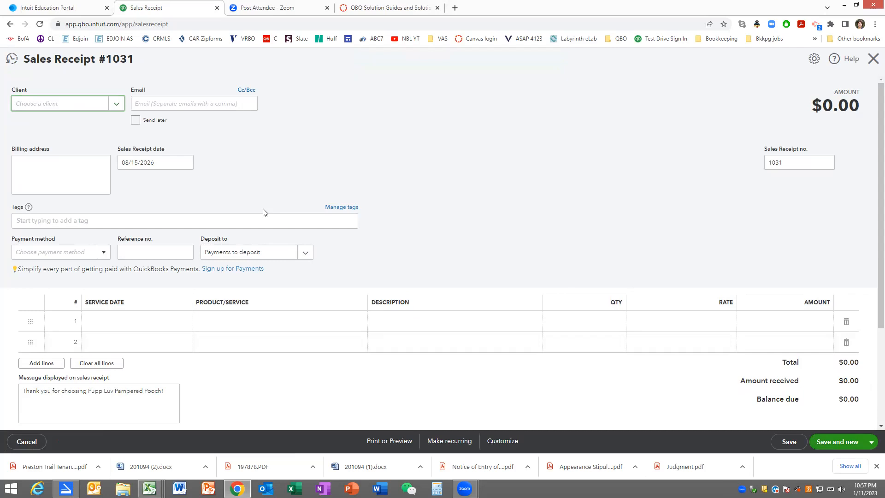
- Start adding Nancy as a new client under Lucky's parent client from the sales receipt
{"action": "type", "text": "Donnie Jac"}
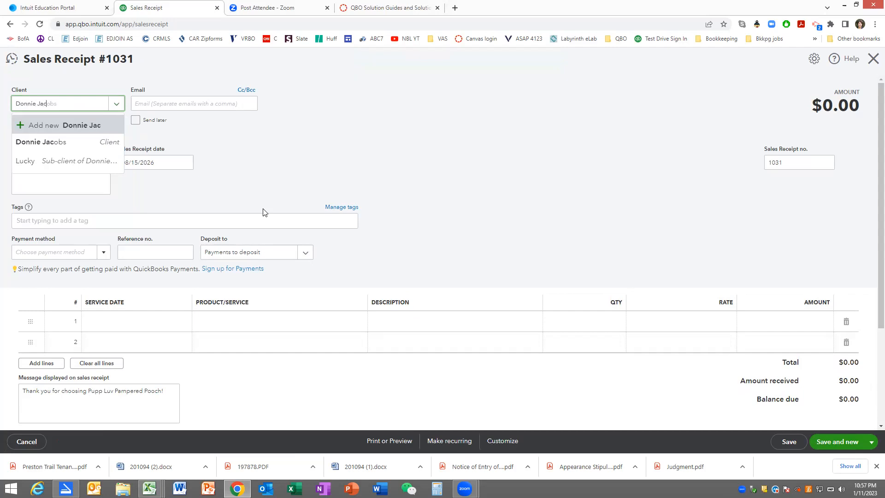
{"action": "type", "text": "obs:Nancy"}
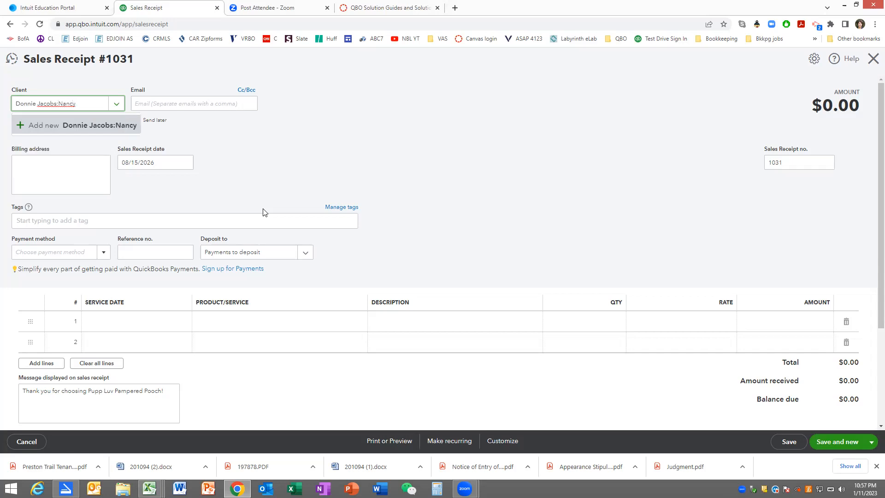
{"action": "key", "text": "Return"}
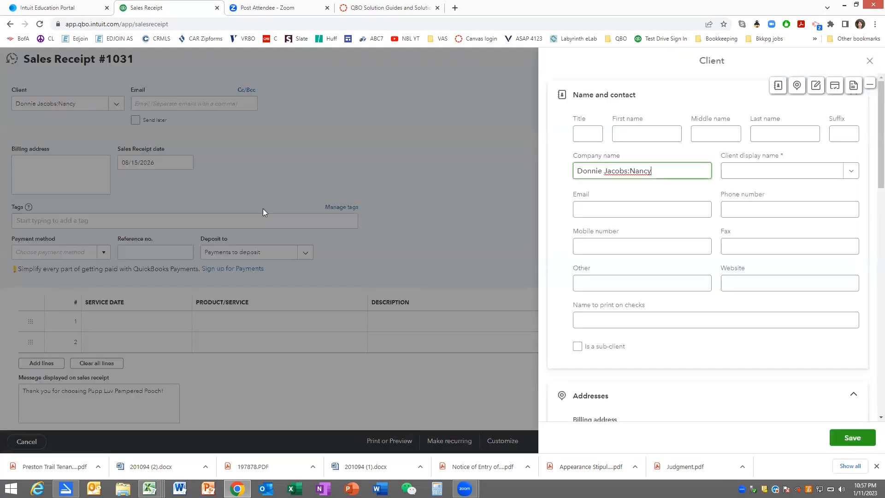
- Set the new client's display name to Nancy and the name to print on checks to the parent client's full name
{"action": "left_click_drag", "start_coordinate": [672, 172], "coordinate": [551, 170]}
{"action": "key", "text": "Tab"}
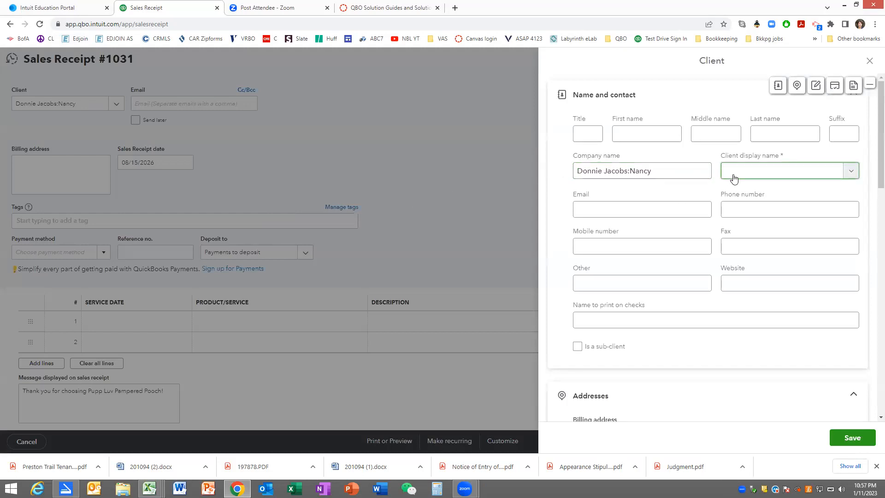
{"action": "type", "text": "Nancy"}
{"action": "left_click_drag", "start_coordinate": [671, 322], "coordinate": [556, 321]}
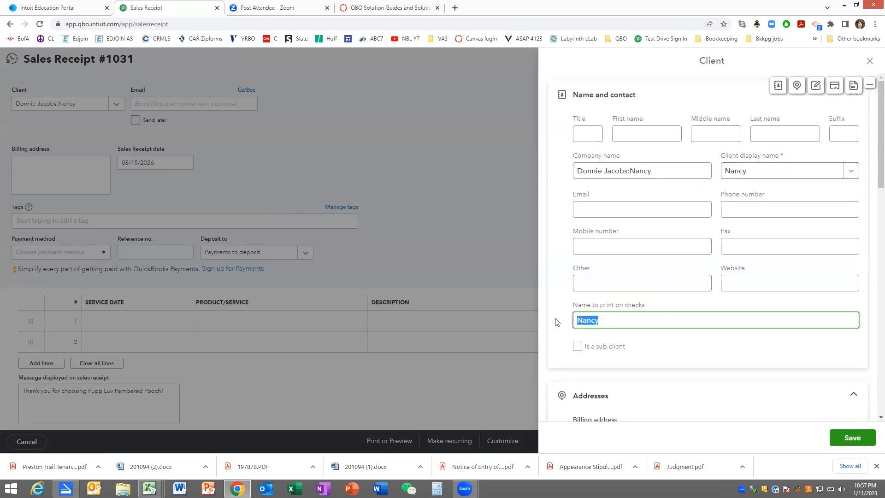
{"action": "type", "text": "Donnie Jacobs"}
- Mark Nancy as a sub-client, assign the same parent client as Lucky's, and save the record
{"action": "left_click", "coordinate": [579, 347]}
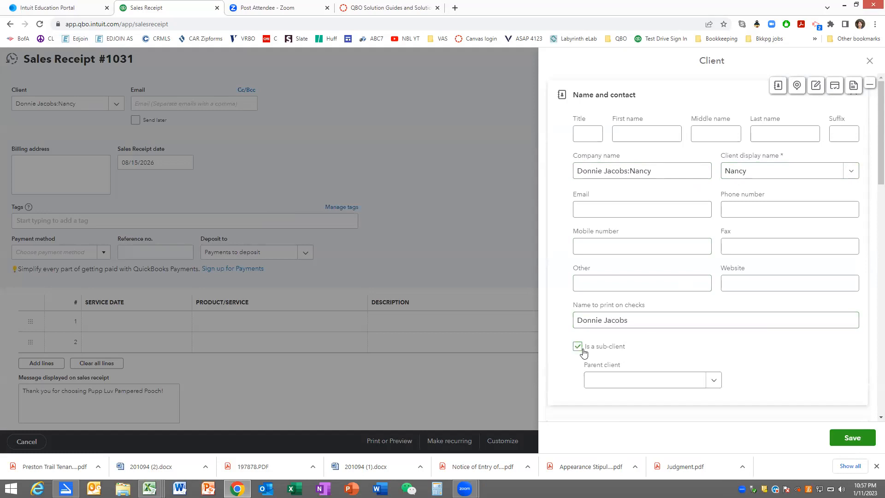
{"action": "left_click", "coordinate": [597, 378]}
{"action": "type", "text": "D"}
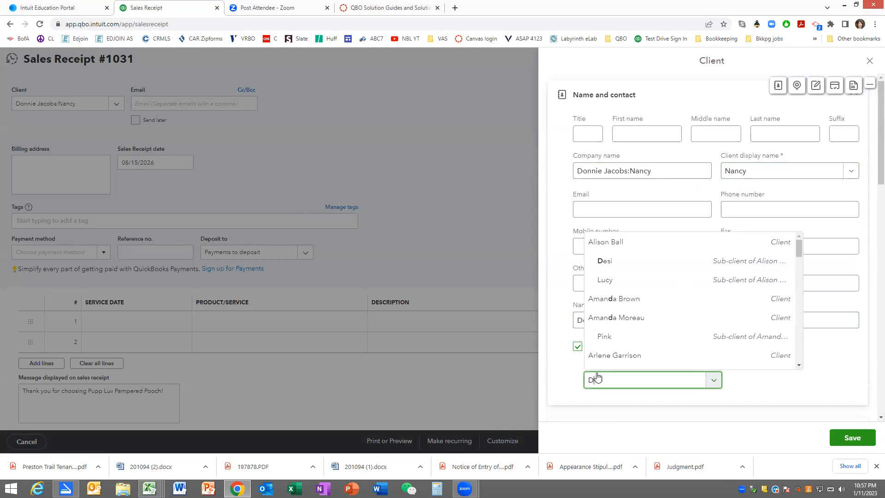
{"action": "type", "text": "onnie Jacobs"}
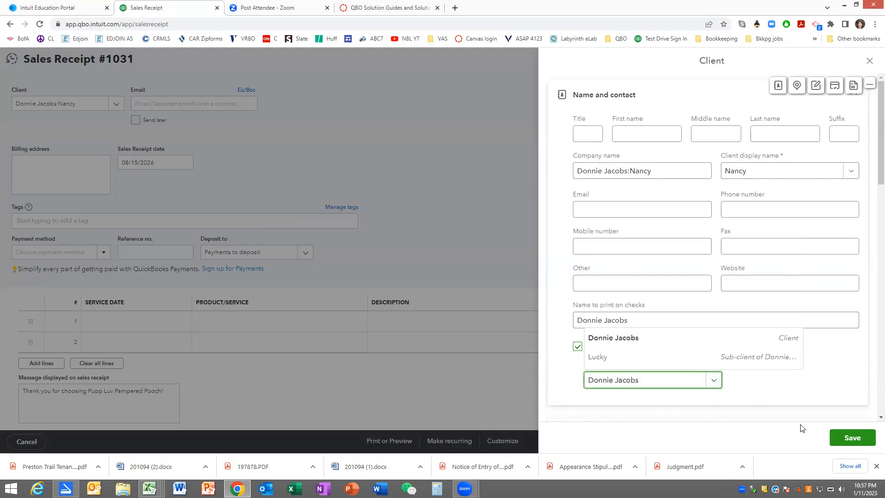
{"action": "left_click", "coordinate": [839, 439]}
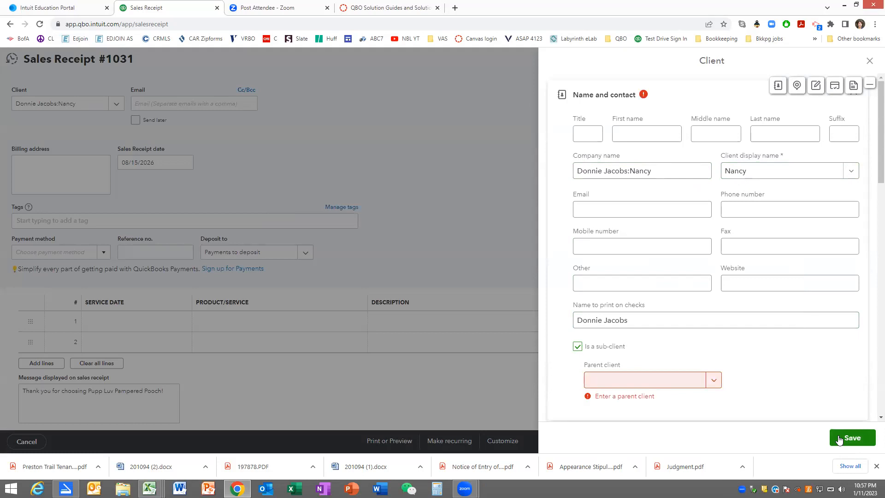
{"action": "left_click", "coordinate": [651, 385]}
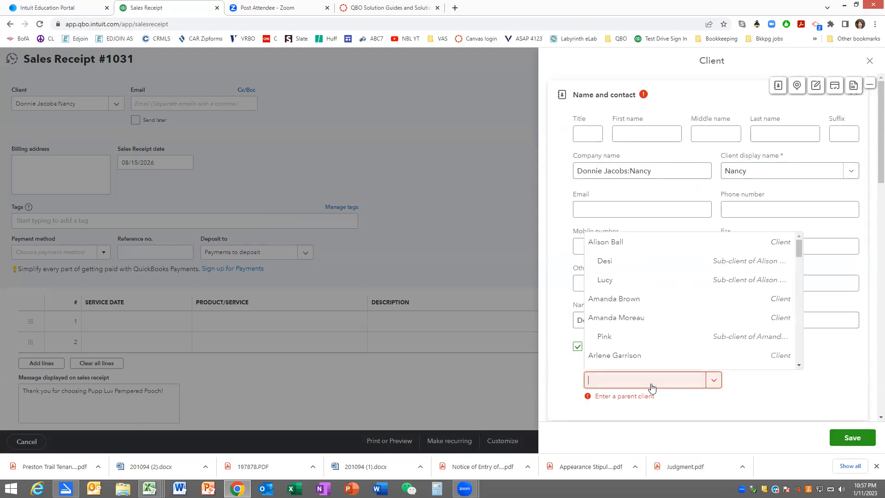
{"action": "type", "text": "Di"}
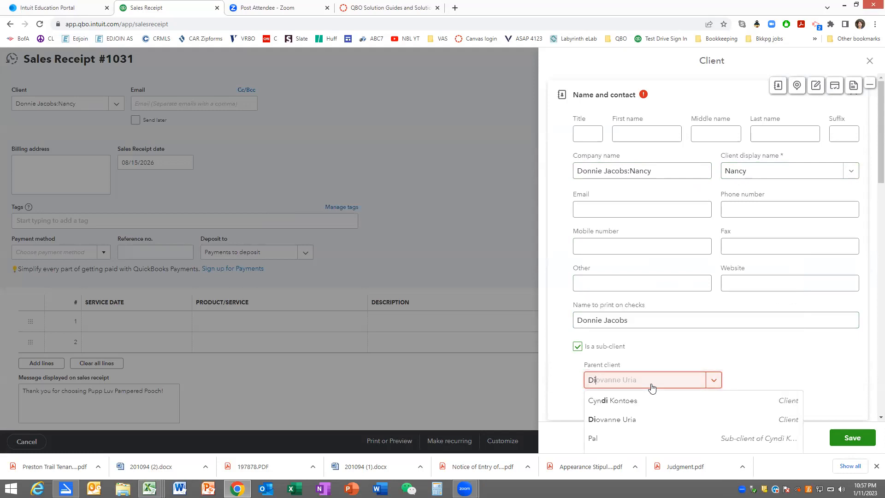
{"action": "key", "text": "BackSpace"}
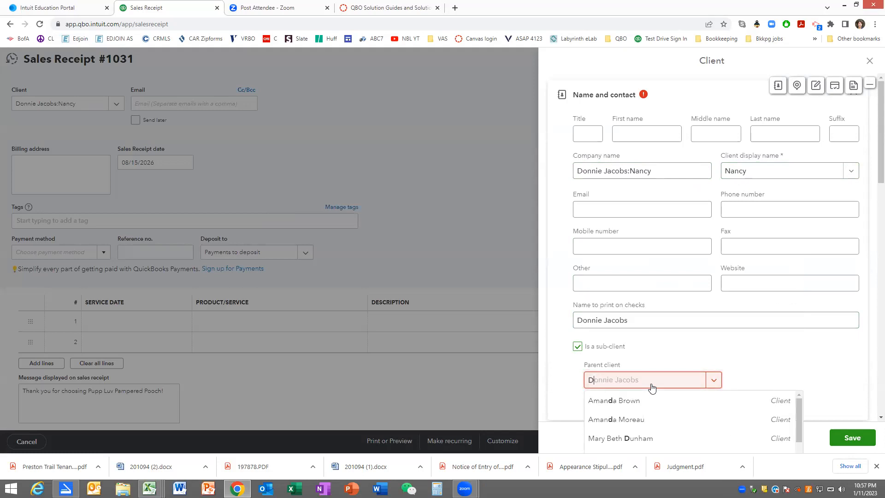
{"action": "key", "text": "Tab"}
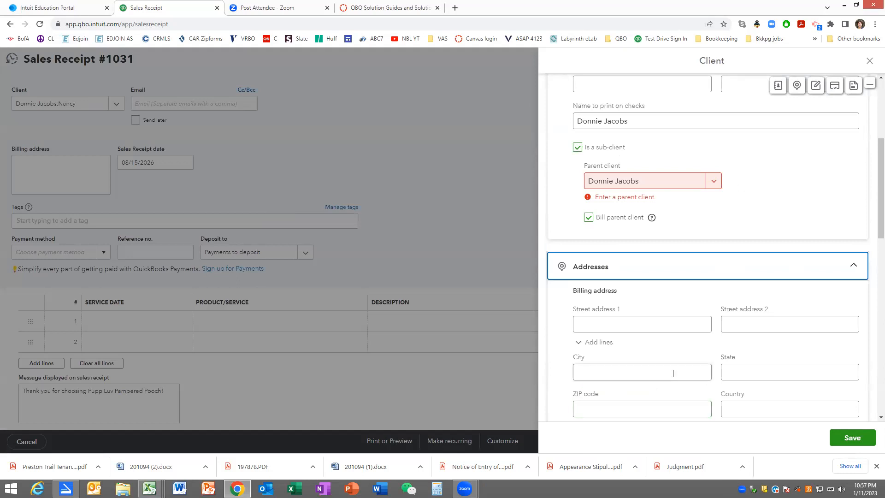
{"action": "left_click", "coordinate": [841, 438]}
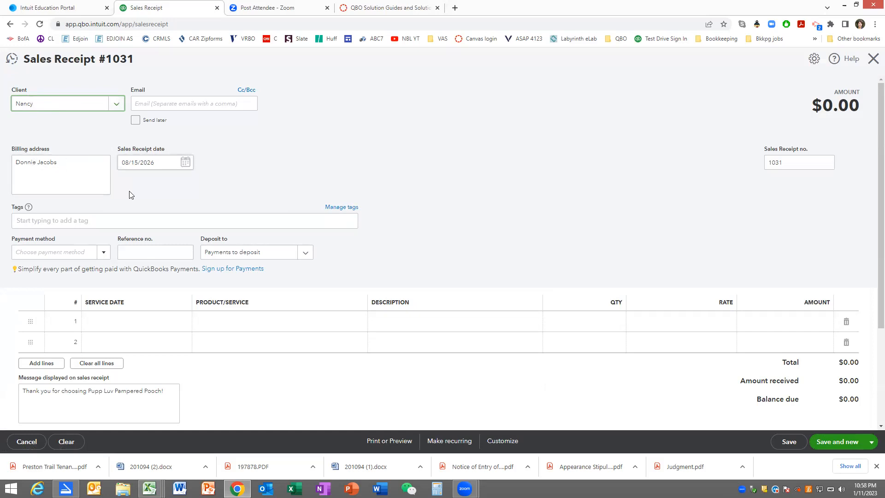
- Set the payment method on Nancy's receipt to Cash and the first line's service date to 08/15/2026
{"action": "left_click", "coordinate": [100, 252]}
{"action": "left_click", "coordinate": [89, 284]}
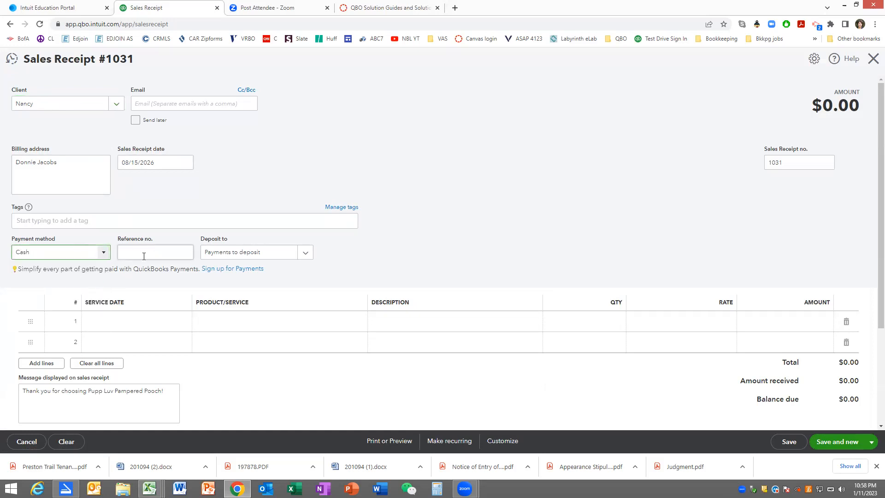
{"action": "left_click", "coordinate": [130, 323]}
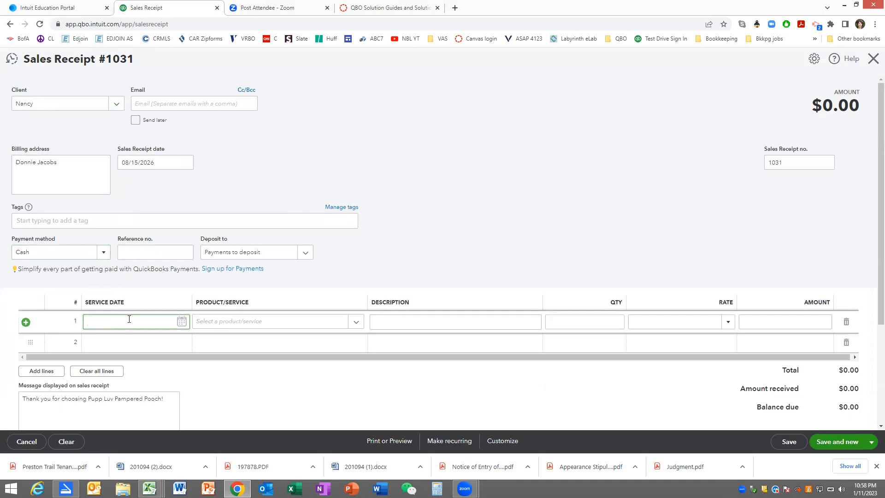
{"action": "key", "text": "Tab"}
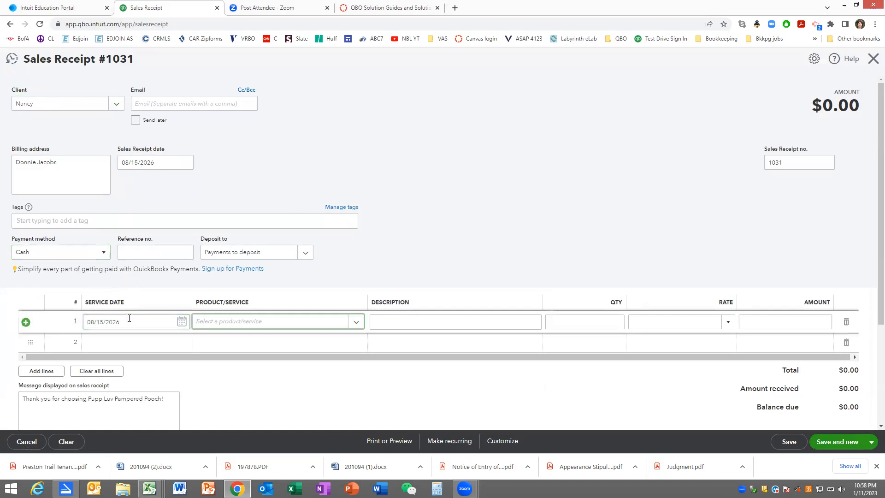
- Add the Full Pet Groom:Small service to Nancy's receipt, then save it and start a new one
{"action": "type", "text": "full"}
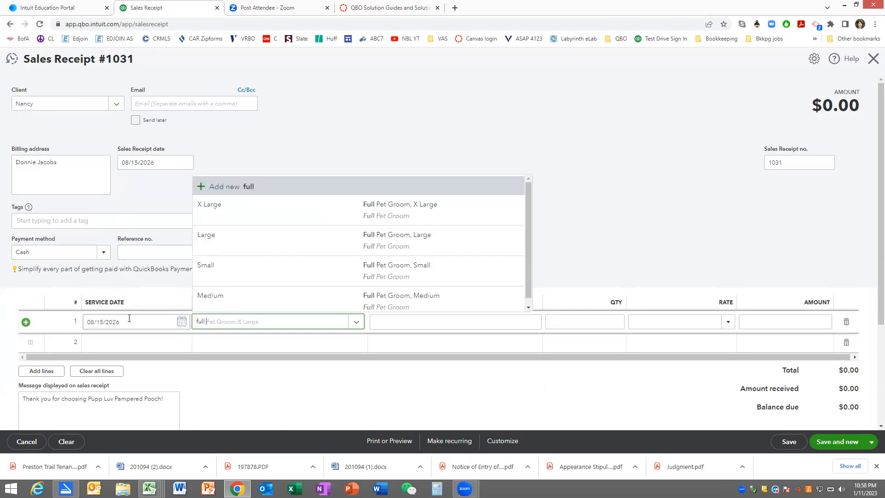
{"action": "left_click", "coordinate": [381, 267]}
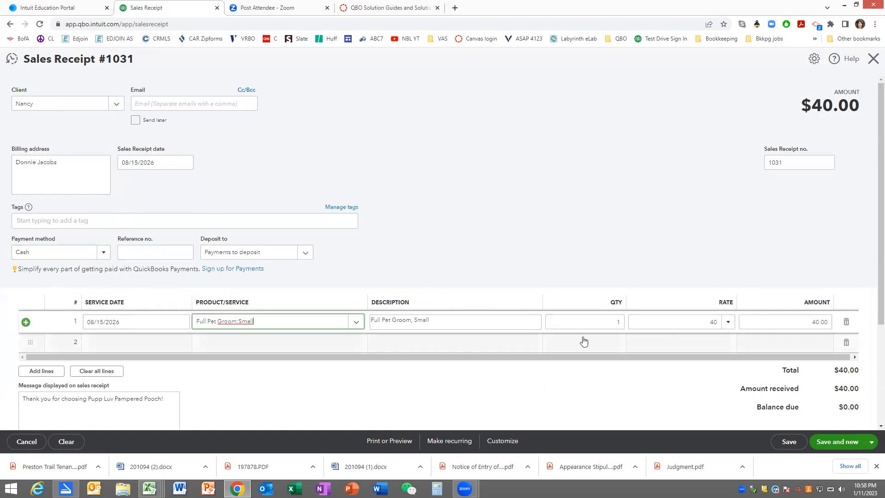
{"action": "left_click", "coordinate": [833, 442]}
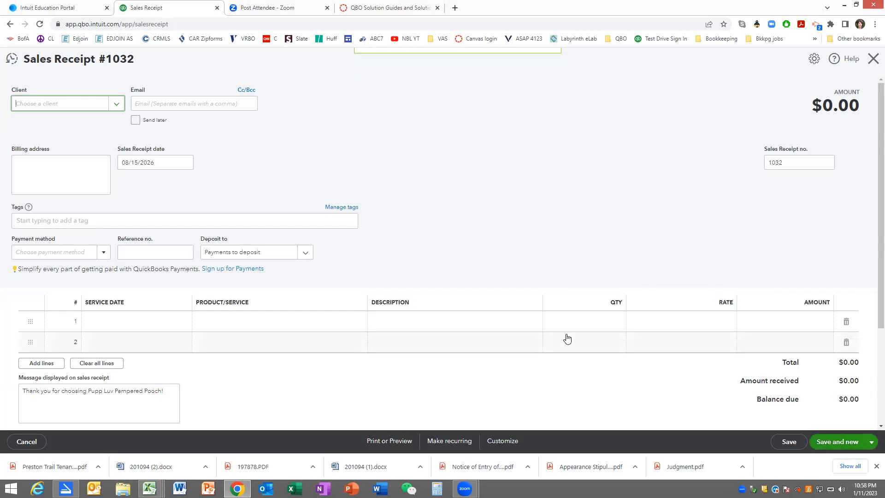
- Start adding Dolly as a new client under Nancy's parent client from the new sales receipt
{"action": "type", "text": "D"}
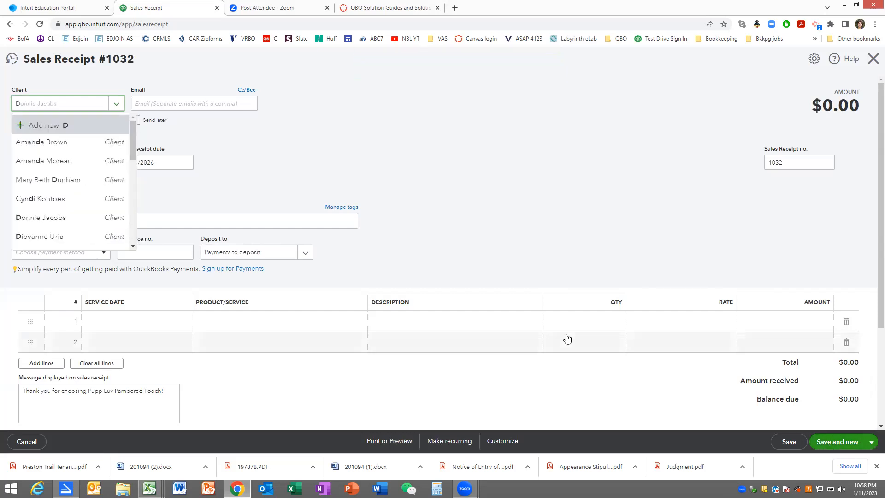
{"action": "type", "text": "onni"}
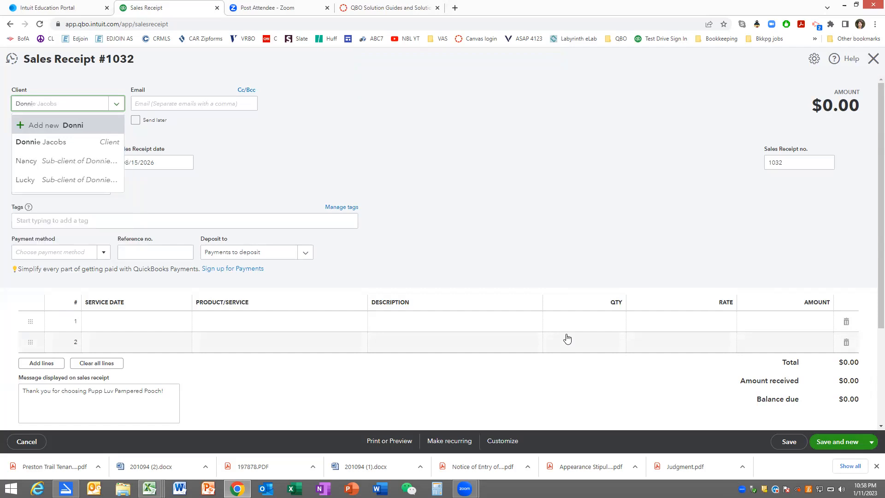
{"action": "left_click", "coordinate": [28, 142]}
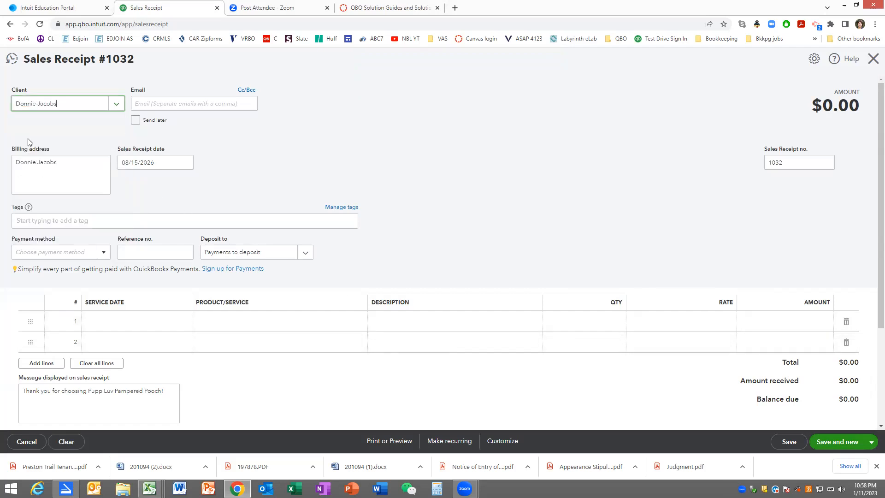
{"action": "type", "text": ":"}
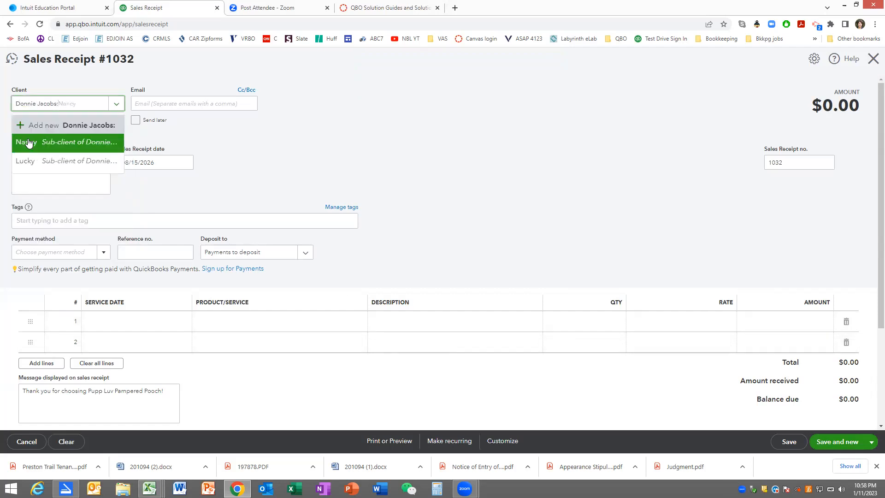
{"action": "type", "text": "Dolly"}
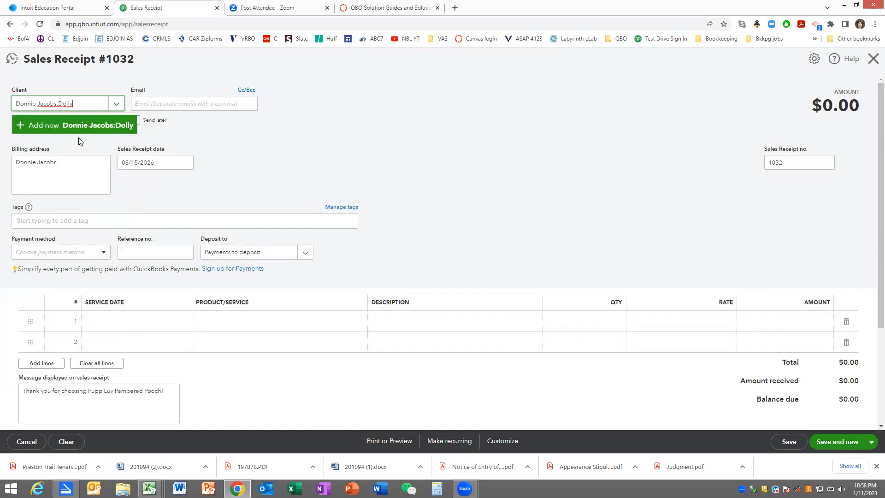
{"action": "left_click", "coordinate": [90, 123]}
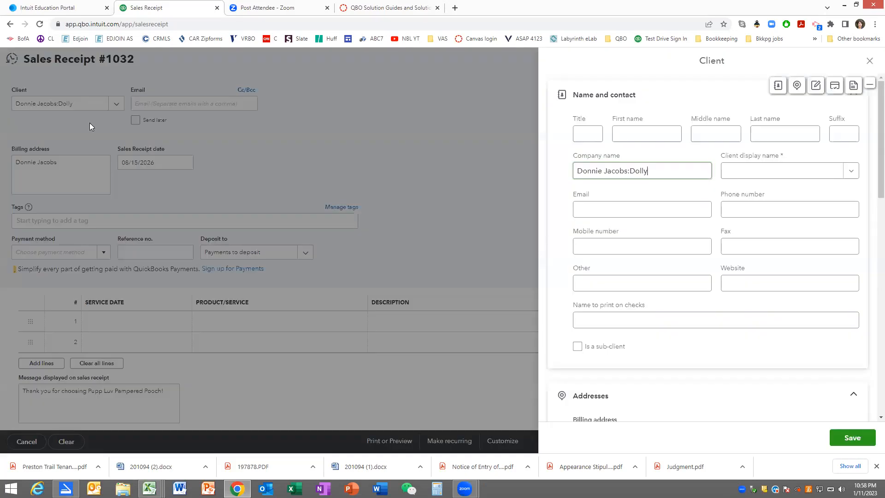
- Clear the company name, set the display name to Dolly, and enter the parent client's full name to print on checks
{"action": "left_click_drag", "start_coordinate": [654, 171], "coordinate": [532, 173]}
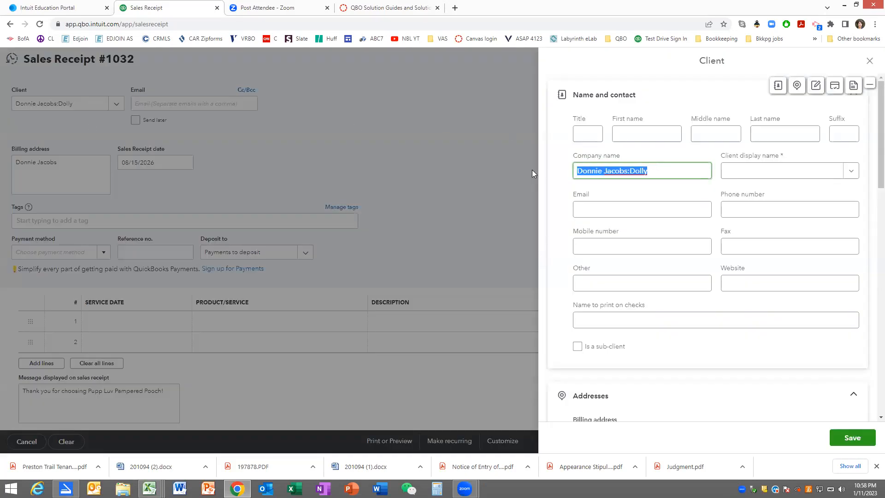
{"action": "key", "text": "ctrl+x"}
{"action": "left_click", "coordinate": [722, 171]}
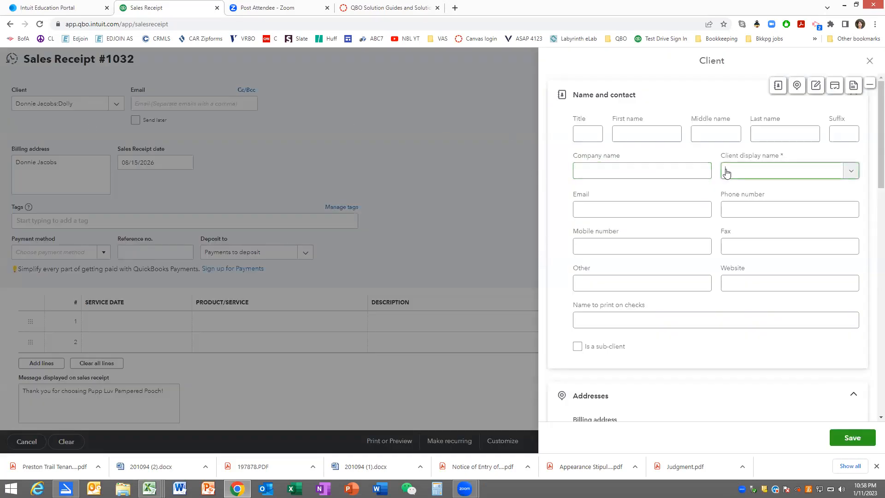
{"action": "type", "text": "Dolly"}
{"action": "left_click_drag", "start_coordinate": [629, 317], "coordinate": [557, 327]}
{"action": "type", "text": "Donnie Jacobs"}
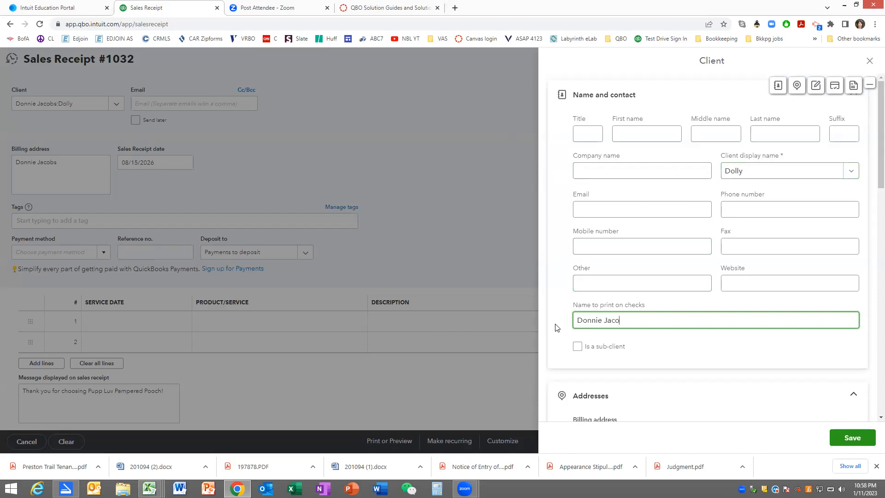
- Mark Dolly as a sub-client, assign the same parent client as Nancy's, and save the record
{"action": "left_click", "coordinate": [576, 346]}
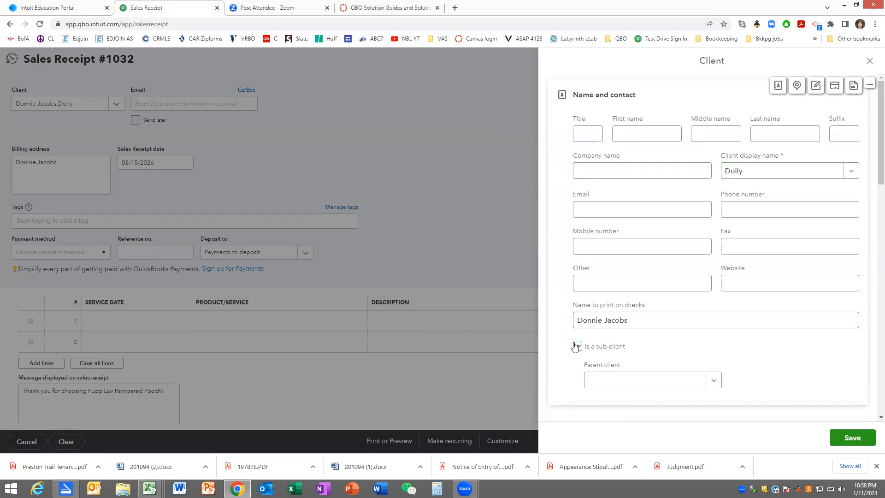
{"action": "left_click", "coordinate": [613, 380]}
{"action": "type", "text": "D"}
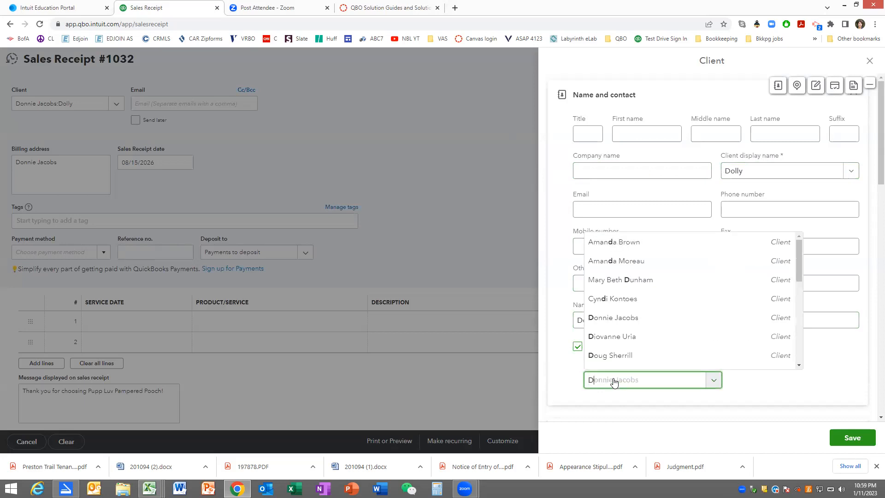
{"action": "type", "text": "onnie Jacobs"}
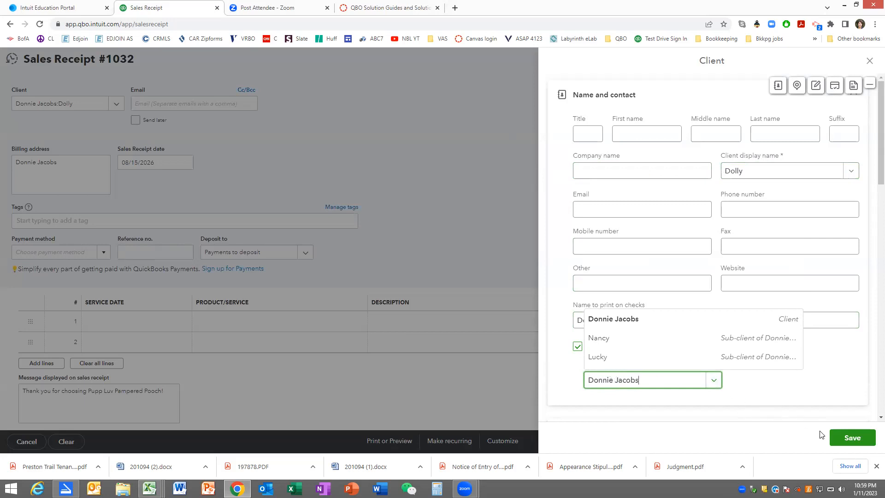
{"action": "left_click", "coordinate": [847, 440]}
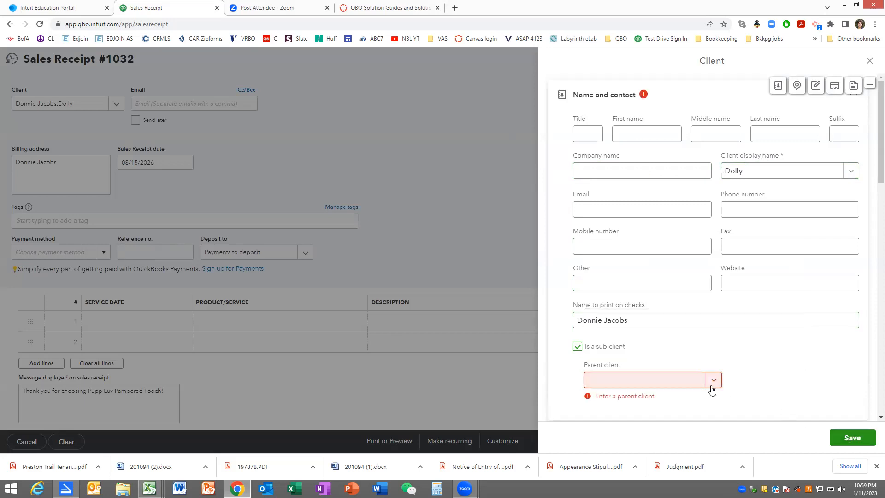
{"action": "left_click", "coordinate": [686, 388]}
{"action": "type", "text": "Donnie Jacobs"}
{"action": "key", "text": "Tab"}
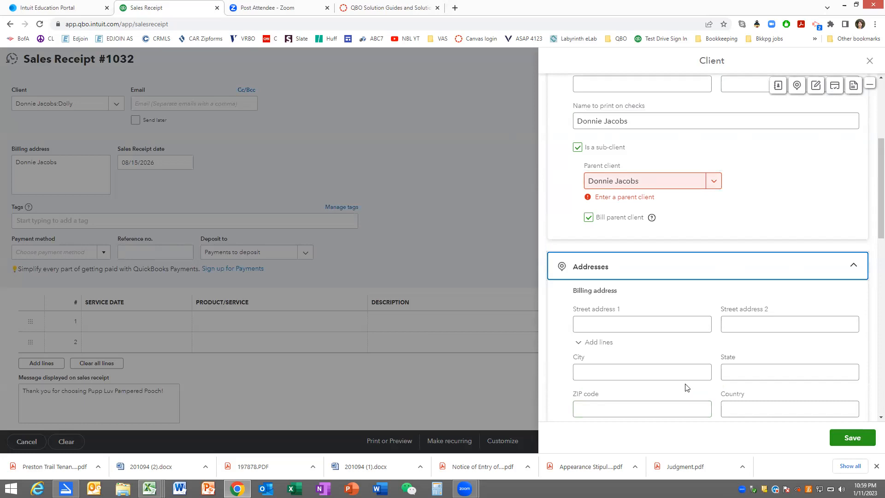
{"action": "left_click", "coordinate": [664, 369]}
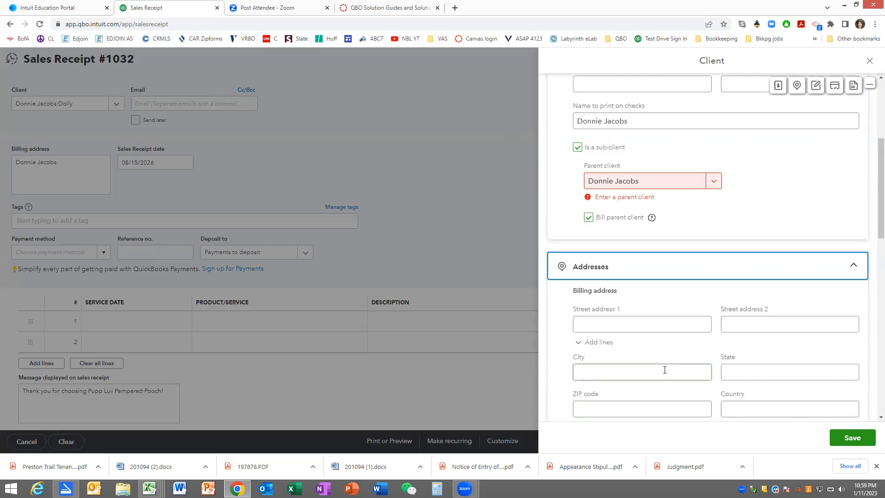
{"action": "left_click", "coordinate": [840, 437]}
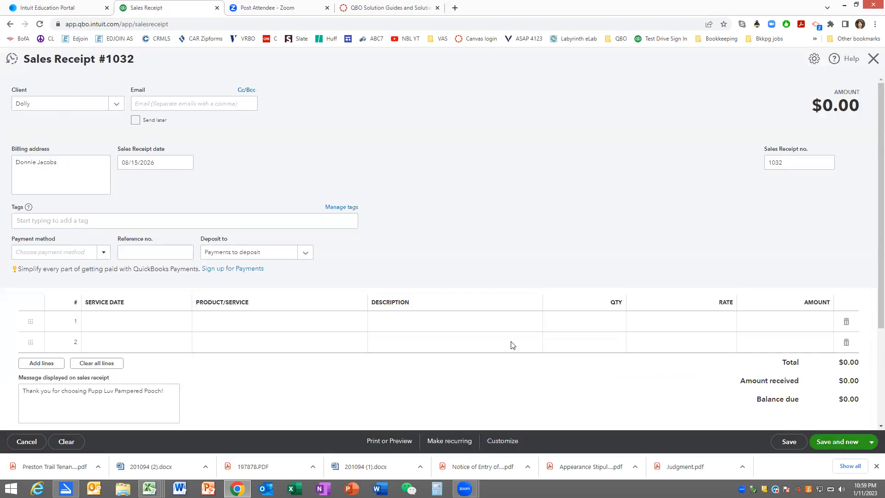
- Complete Dolly's cash receipt with a Full Pet Groom:Small service dated 08/15/2026, then save it and start a new one
{"action": "left_click", "coordinate": [104, 252]}
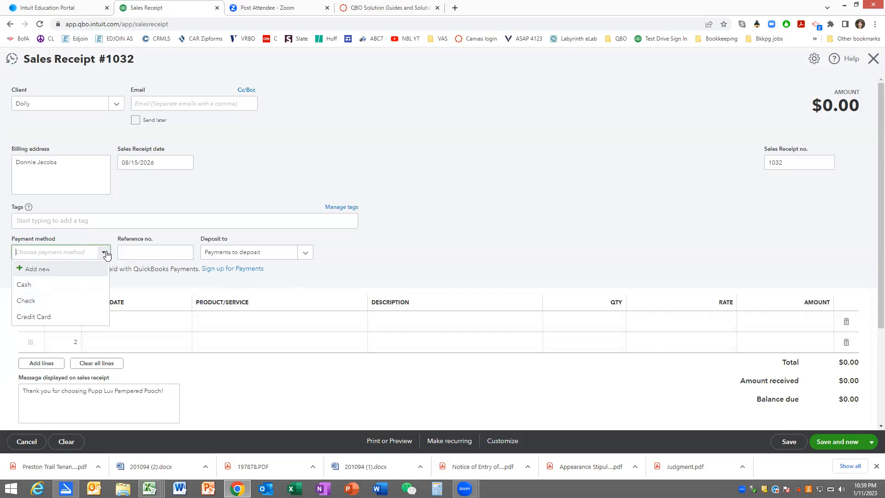
{"action": "left_click", "coordinate": [75, 285]}
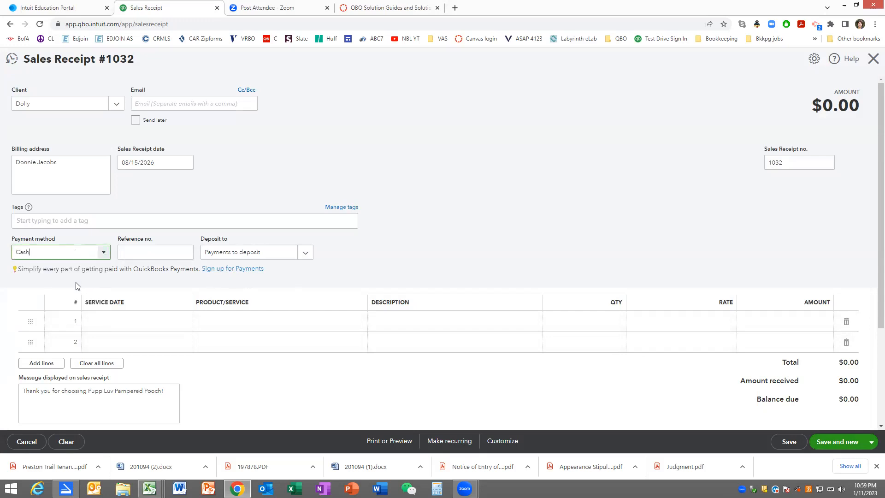
{"action": "left_click", "coordinate": [123, 321]}
{"action": "key", "text": "Tab"}
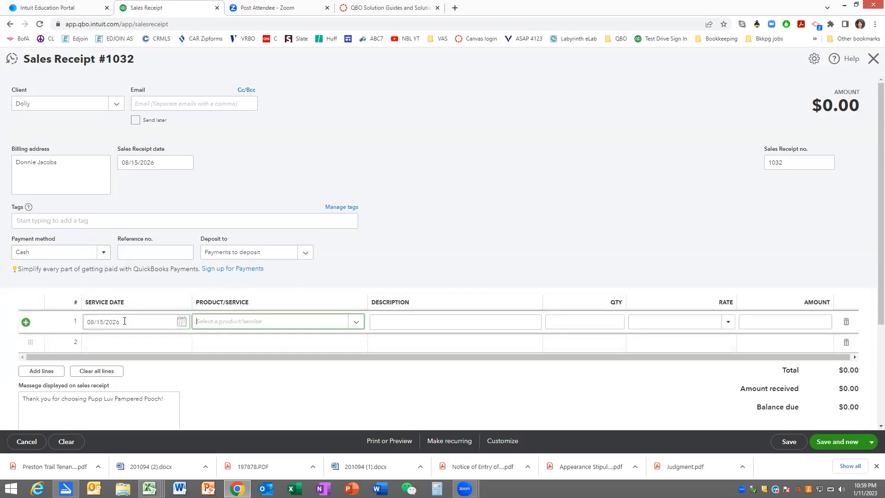
{"action": "type", "text": "full"}
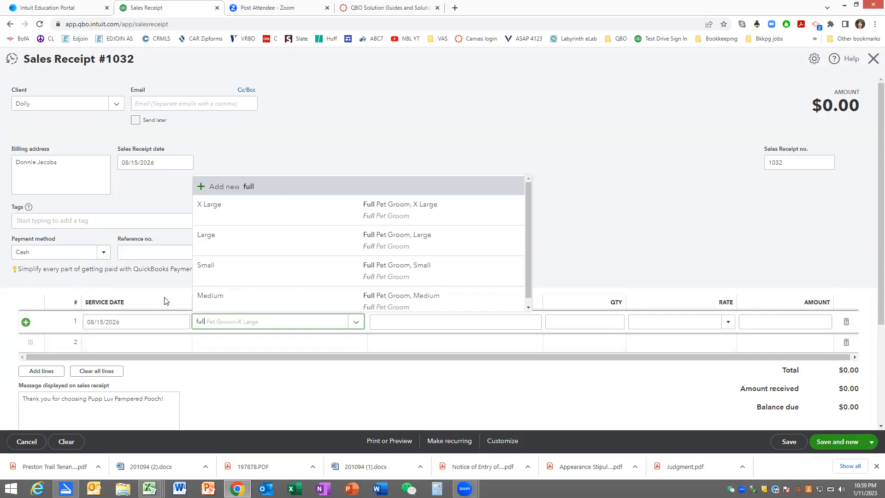
{"action": "left_click", "coordinate": [233, 275]}
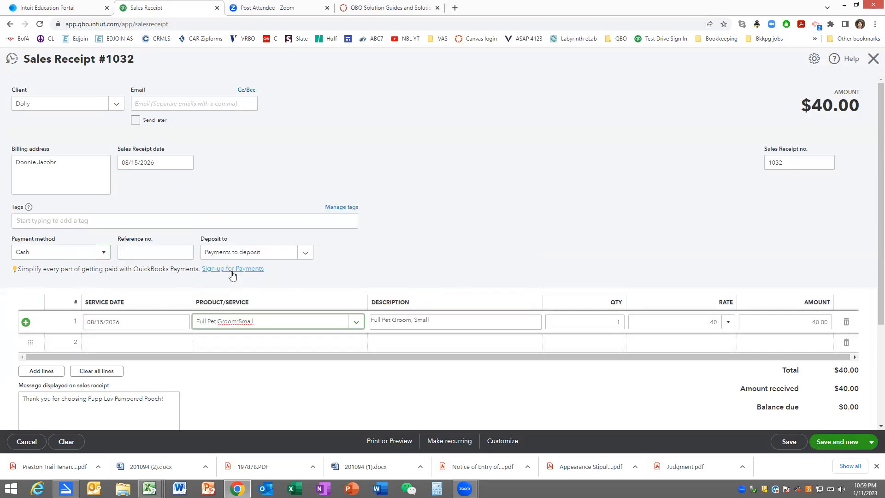
{"action": "left_click", "coordinate": [833, 441]}
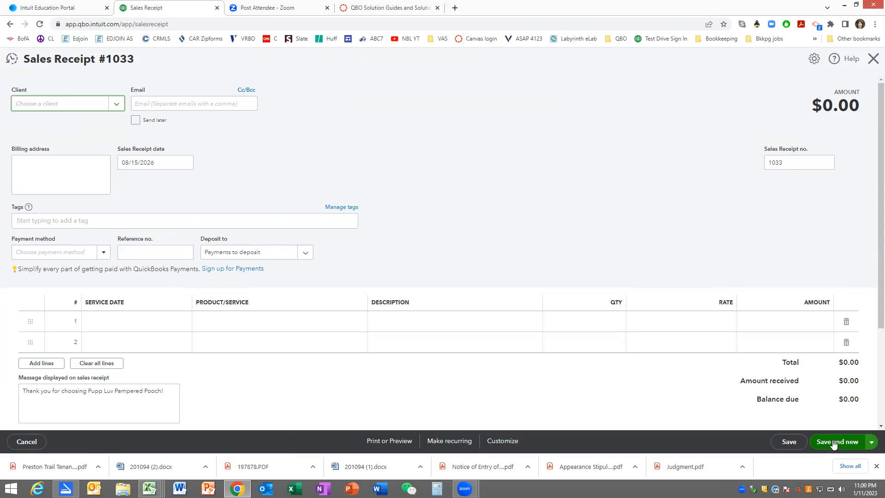
- Add a new client from the sales receipt, using the client's full name as company and display name, and save the record
{"action": "type", "text": "John"}
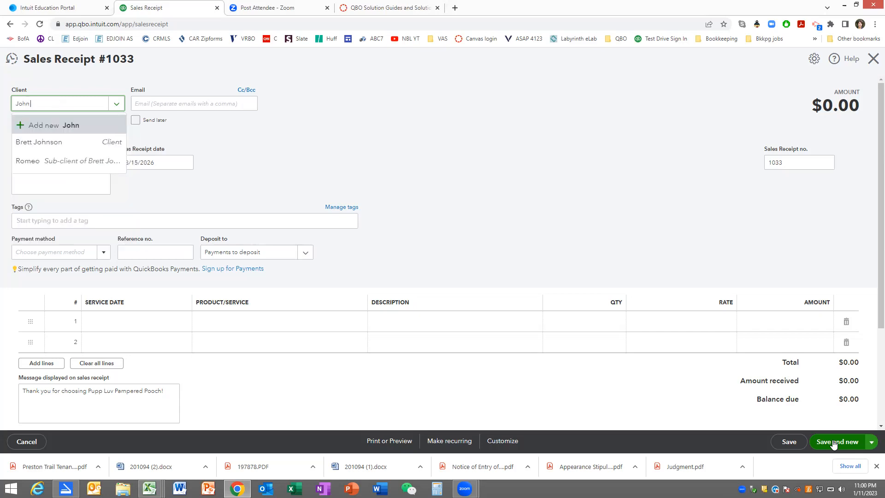
{"action": "type", "text": " K"}
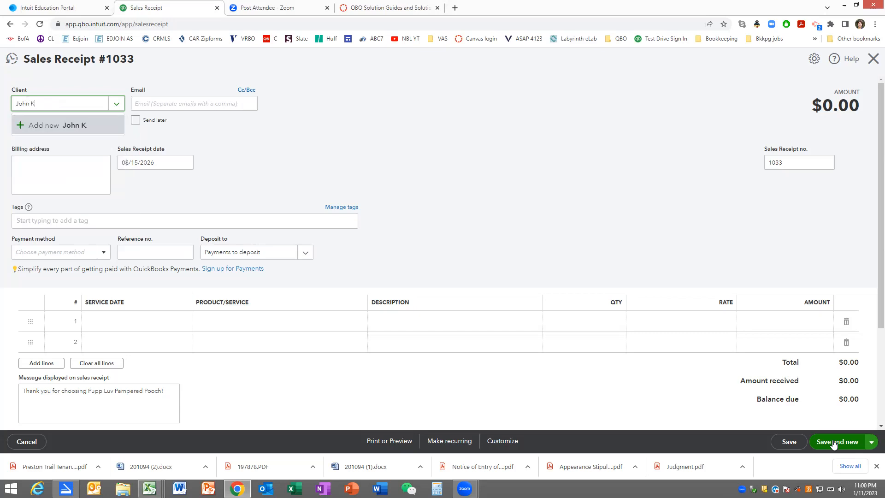
{"action": "type", "text": "annon"}
{"action": "left_click", "coordinate": [57, 127]}
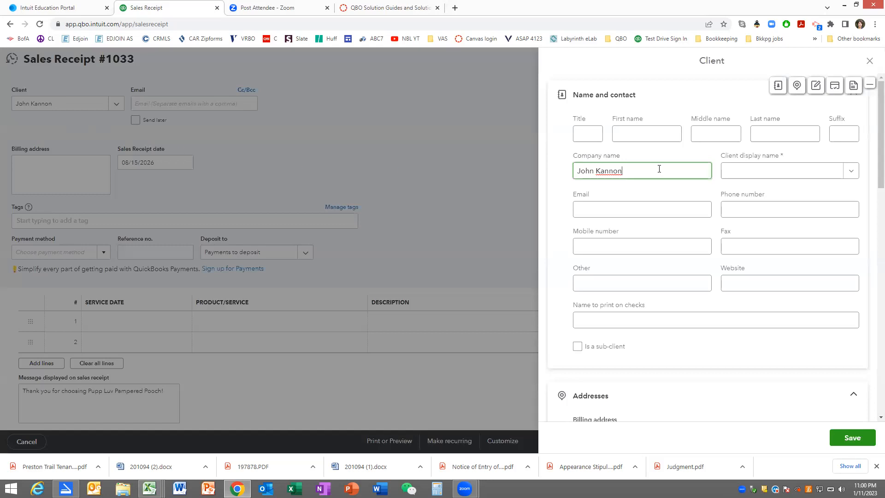
{"action": "left_click", "coordinate": [724, 173]}
{"action": "type", "text": "John Kannon"}
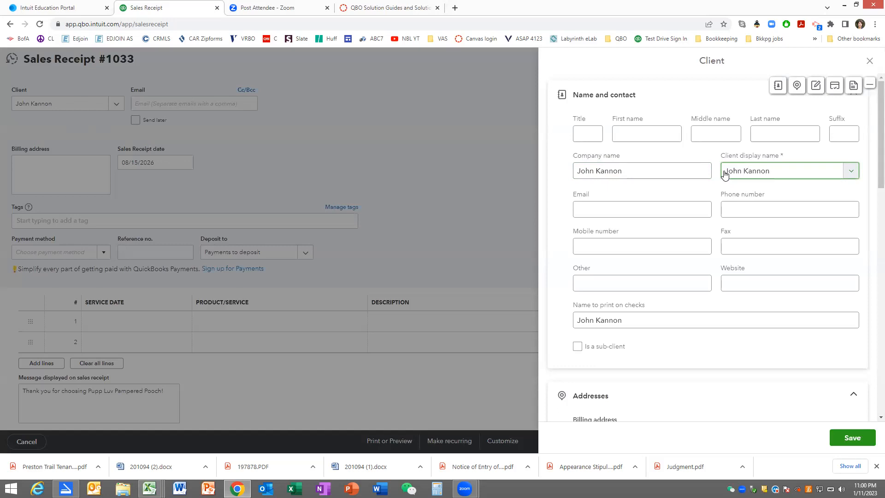
{"action": "key", "text": "Tab"}
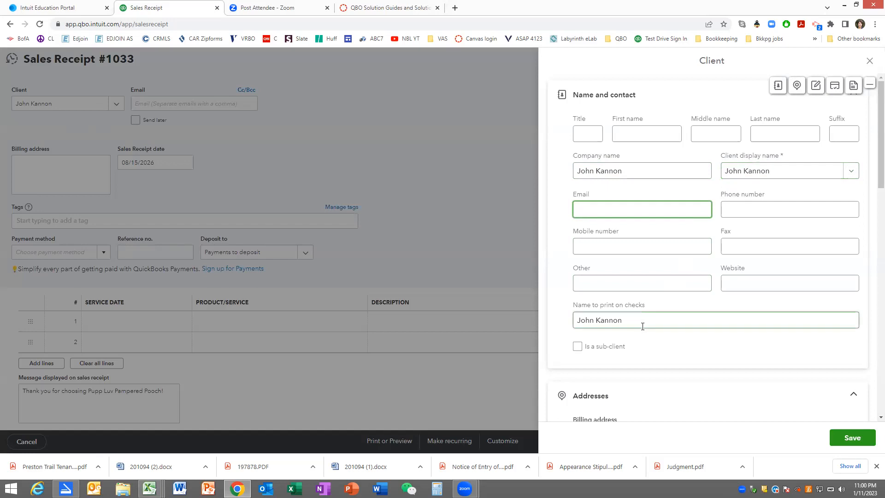
{"action": "left_click", "coordinate": [846, 438]}
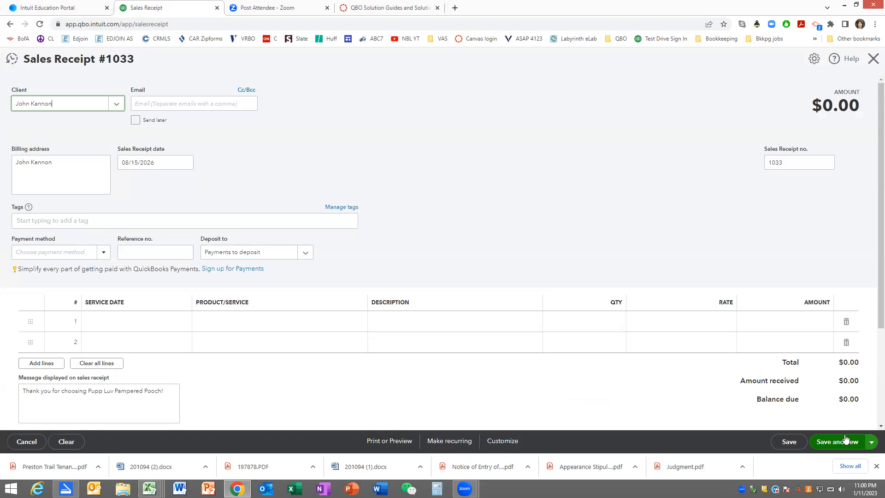
- Start a new client record for Ruff under the parent client, clearing the company name and setting the display name to Ruff
{"action": "type", "text": ":Ruff"}
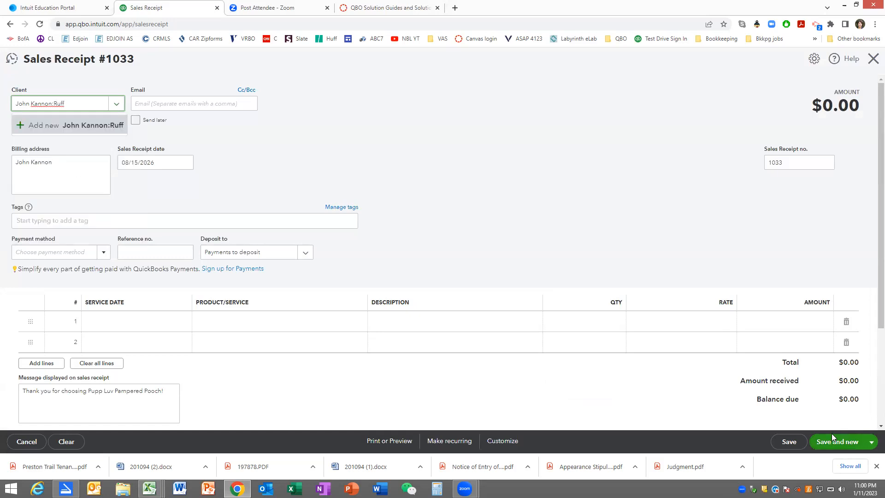
{"action": "left_click", "coordinate": [70, 125]}
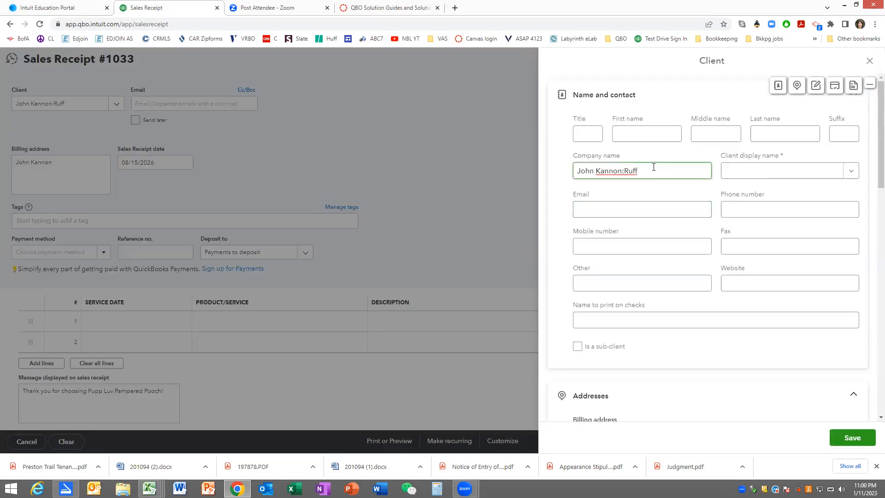
{"action": "left_click_drag", "start_coordinate": [653, 167], "coordinate": [536, 164]}
{"action": "key", "text": "ctrl+x"}
{"action": "key", "text": "Tab"}
{"action": "type", "text": "Ruf"}
{"action": "key", "text": "Tab"}
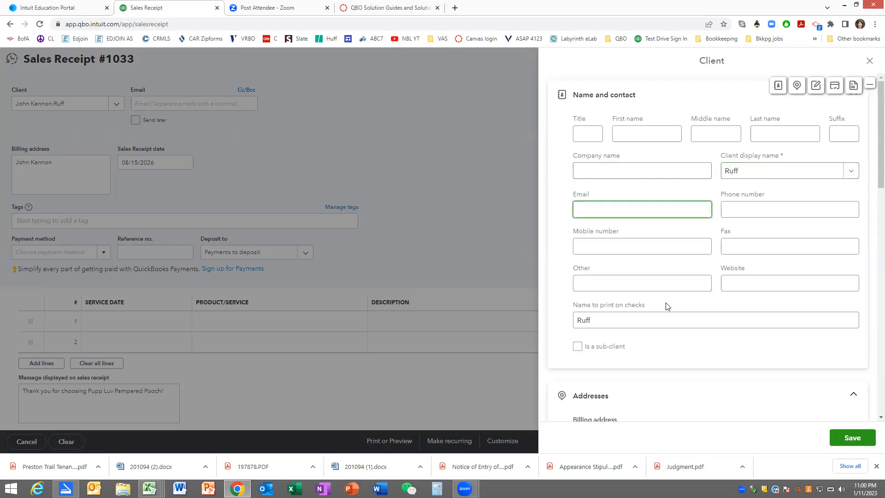
- Replace the name to print on checks in Ruff's record with the parent client's full name
{"action": "double_click", "coordinate": [619, 318]}
{"action": "type", "text": "John Kannon"}
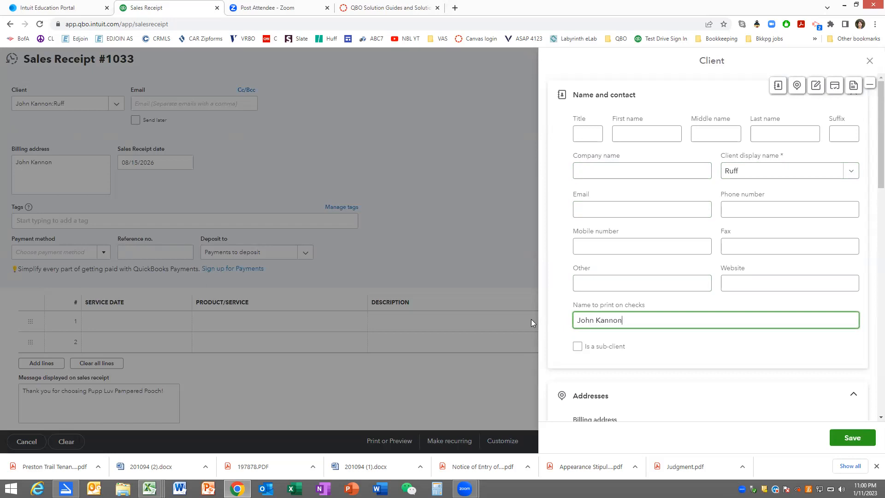
- Mark Ruff as a sub-client, assign the newly added client as parent, and save the record
{"action": "left_click", "coordinate": [577, 346]}
{"action": "left_click", "coordinate": [604, 380]}
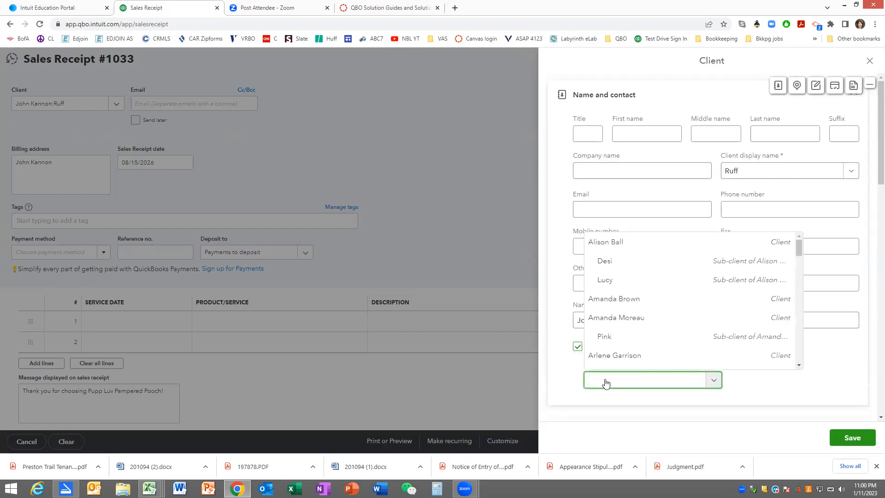
{"action": "type", "text": "John Kan"}
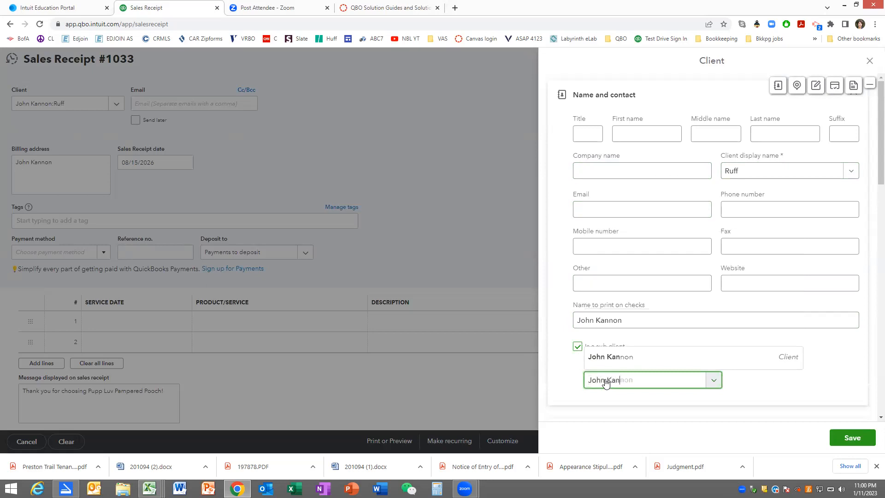
{"action": "type", "text": "non"}
{"action": "left_click", "coordinate": [847, 441]}
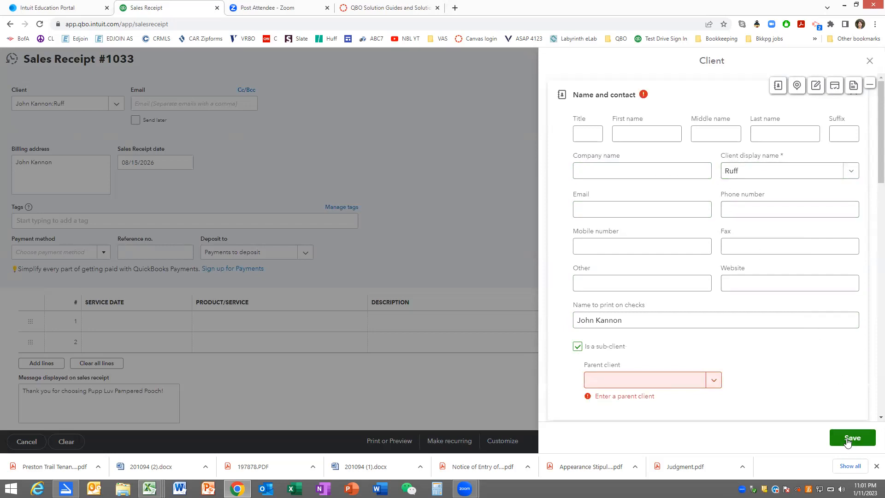
{"action": "left_click", "coordinate": [645, 382]}
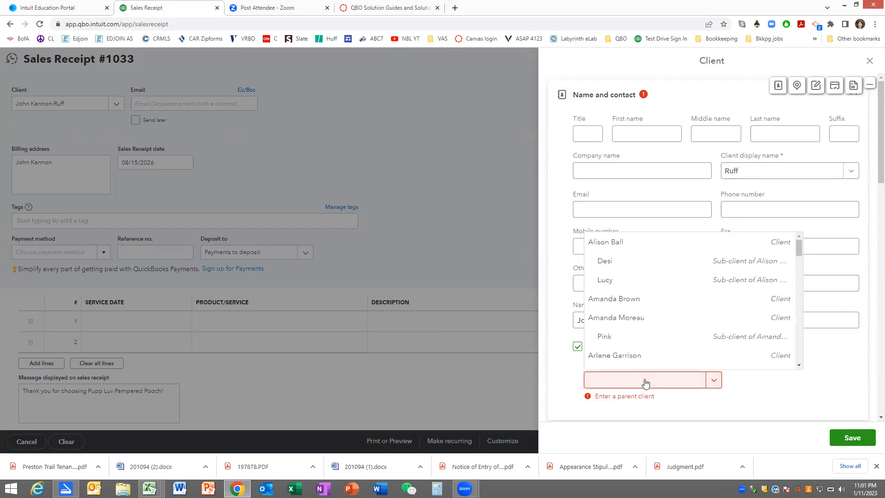
{"action": "type", "text": "John K"}
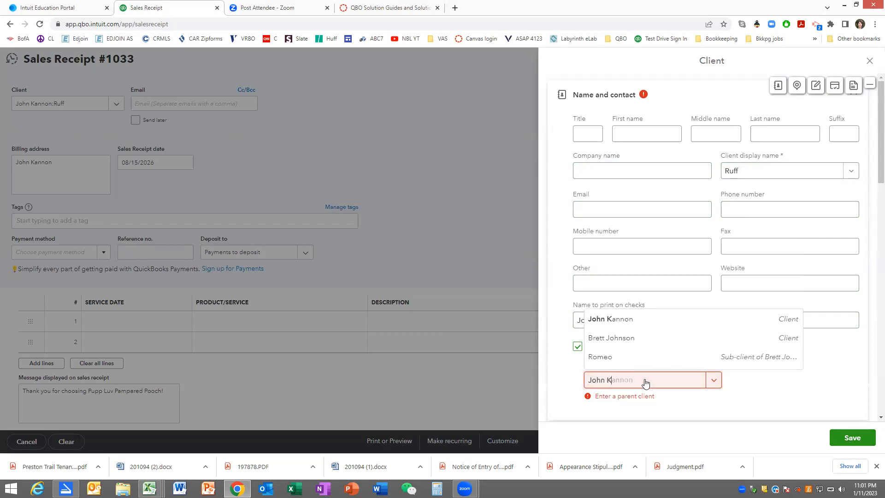
{"action": "key", "text": "Tab"}
{"action": "left_click", "coordinate": [645, 378]}
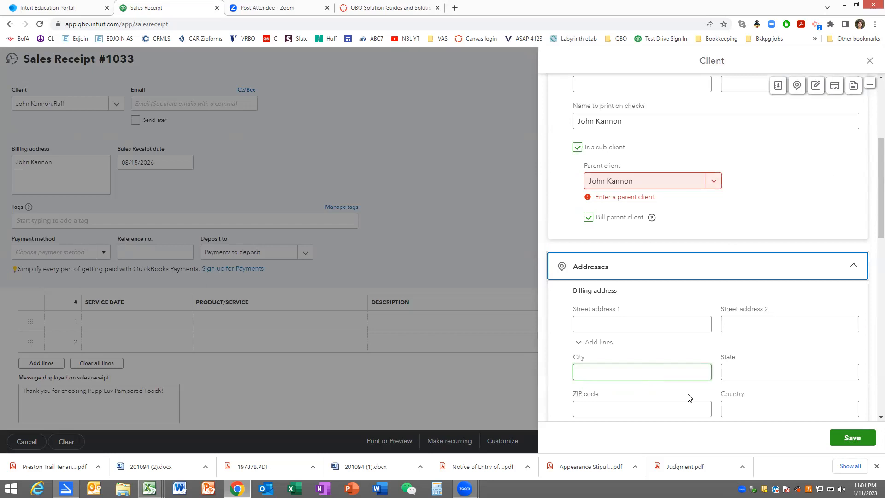
{"action": "left_click", "coordinate": [850, 437]}
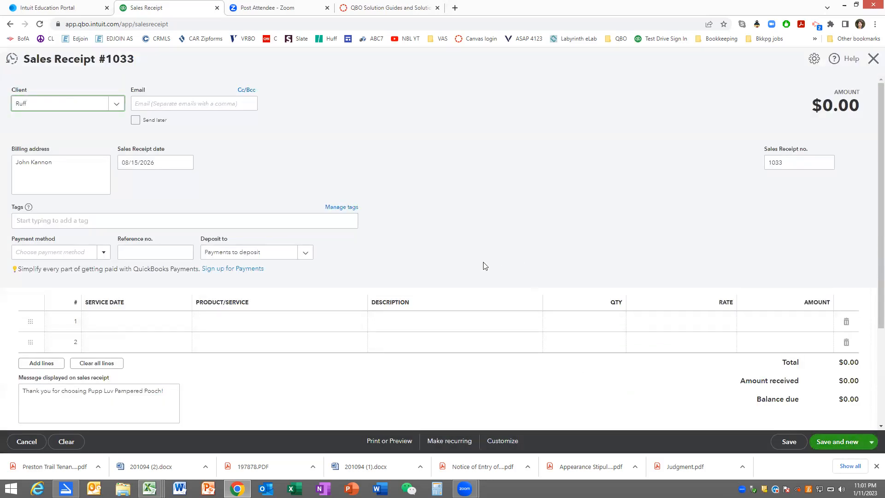
- Set the payment method on Ruff's receipt to Check with reference number 77811
{"action": "left_click", "coordinate": [103, 255]}
{"action": "left_click", "coordinate": [85, 298]}
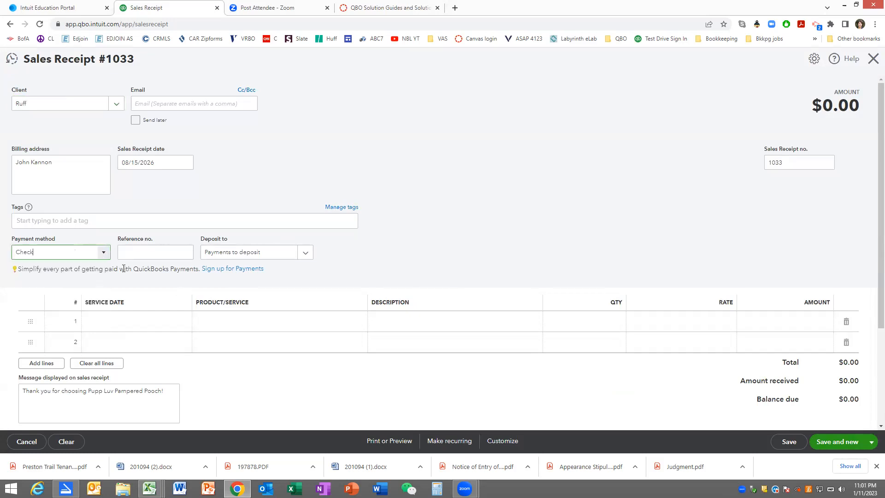
{"action": "left_click", "coordinate": [133, 253]}
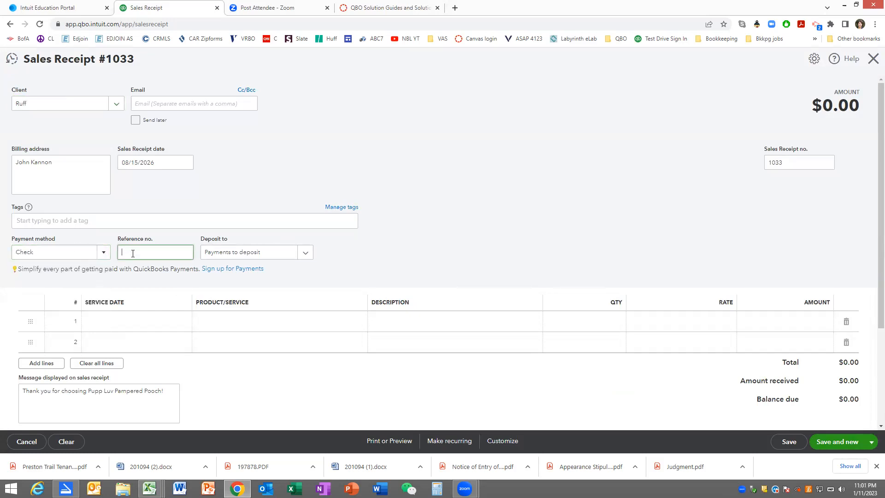
{"action": "type", "text": "77811"}
- Add the Bath and Brush:X Large service dated 08/15/2026 as the first line of Ruff's receipt
{"action": "left_click", "coordinate": [152, 323]}
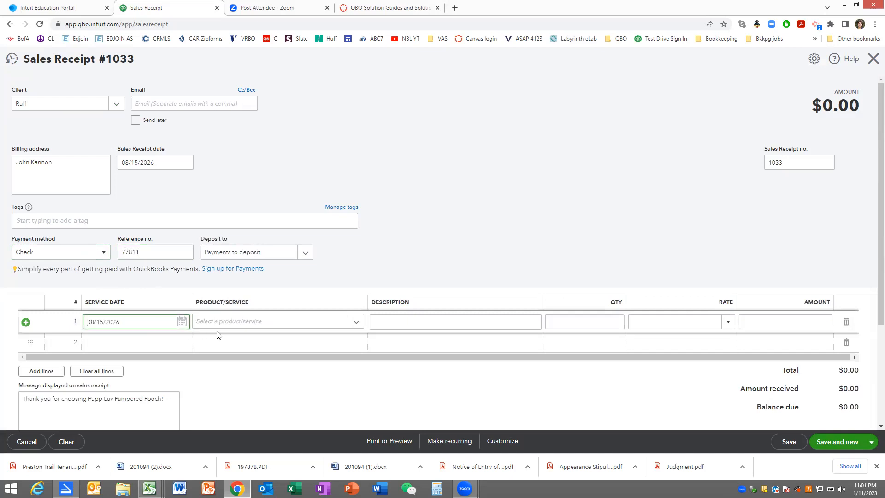
{"action": "left_click", "coordinate": [227, 327]}
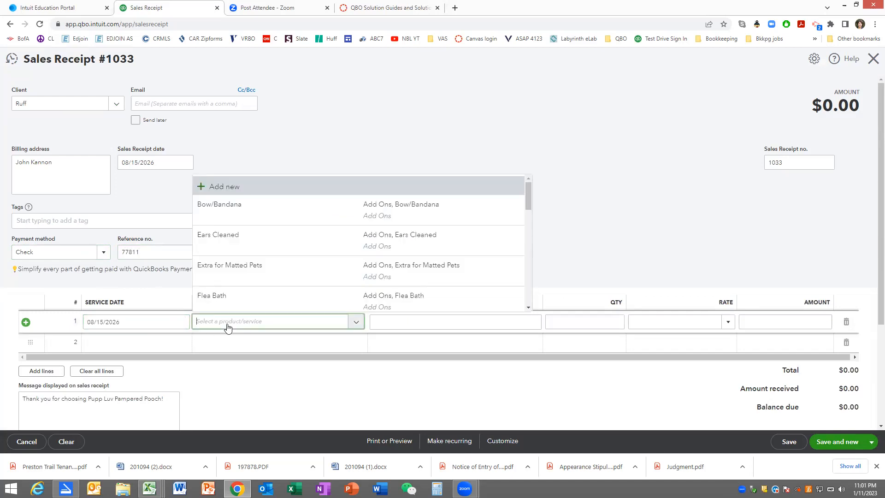
{"action": "type", "text": "Bath"}
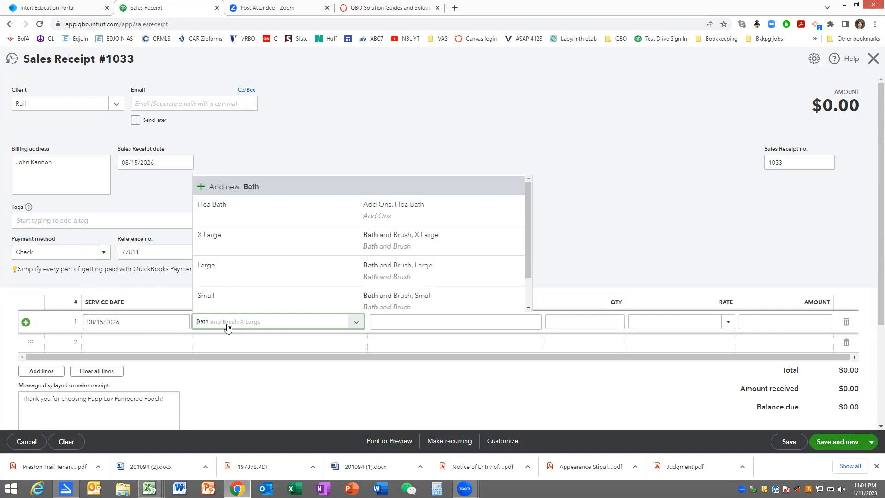
{"action": "left_click", "coordinate": [386, 248]}
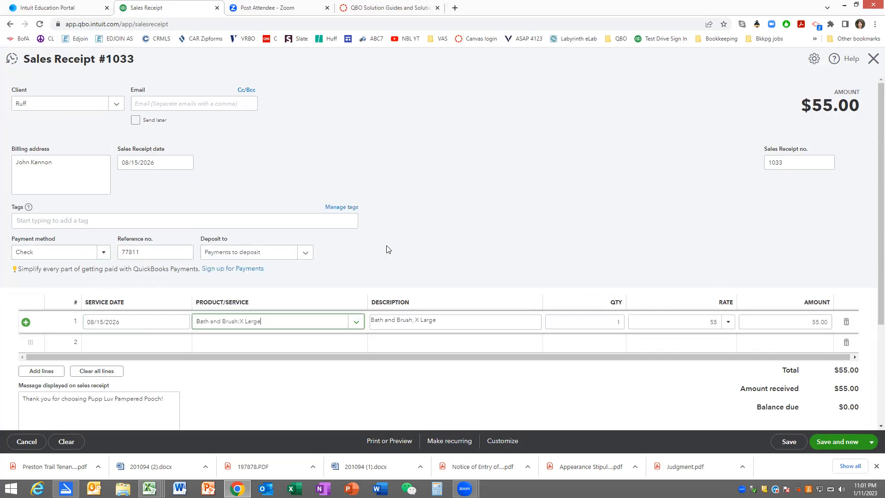
{"action": "key", "text": "Tab"}
{"action": "key", "text": "Tab"}
{"action": "key", "text": "Tab"}
{"action": "key", "text": "Tab"}
{"action": "key", "text": "Tab"}
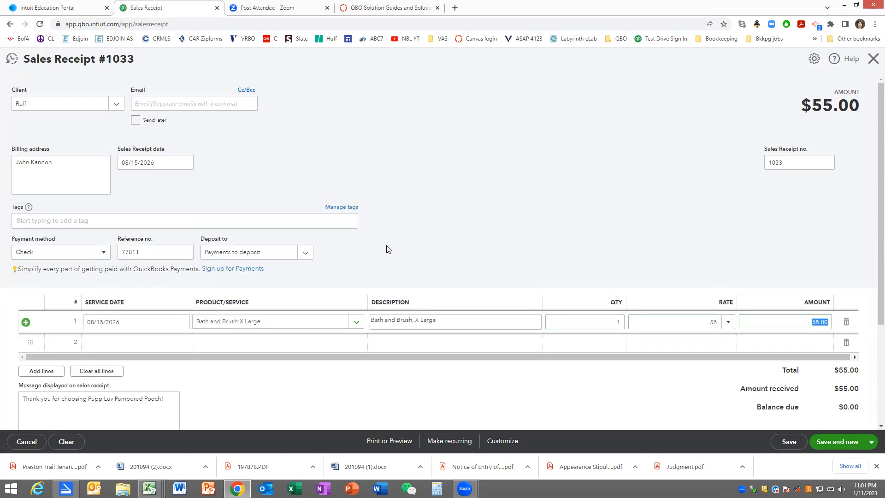
- Add the Ears Cleaned add-on dated 08/15/2026 as the second line of Ruff's receipt
{"action": "key", "text": "Tab"}
{"action": "key", "text": "Tab"}
{"action": "type", "text": "08/15/2026"}
{"action": "key", "text": "Tab"}
{"action": "type", "text": "EAR"}
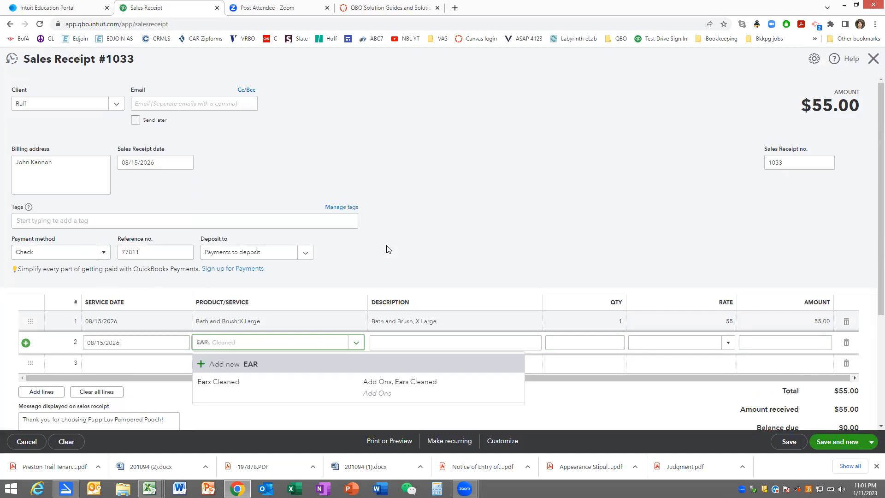
{"action": "left_click", "coordinate": [234, 384]}
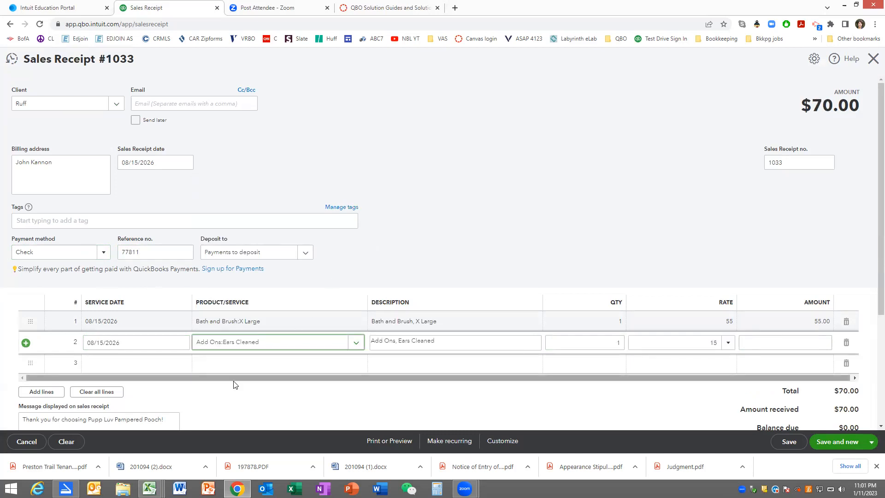
{"action": "key", "text": "Tab"}
{"action": "key", "text": "Tab"}
{"action": "key", "text": "Tab"}
{"action": "key", "text": "Tab"}
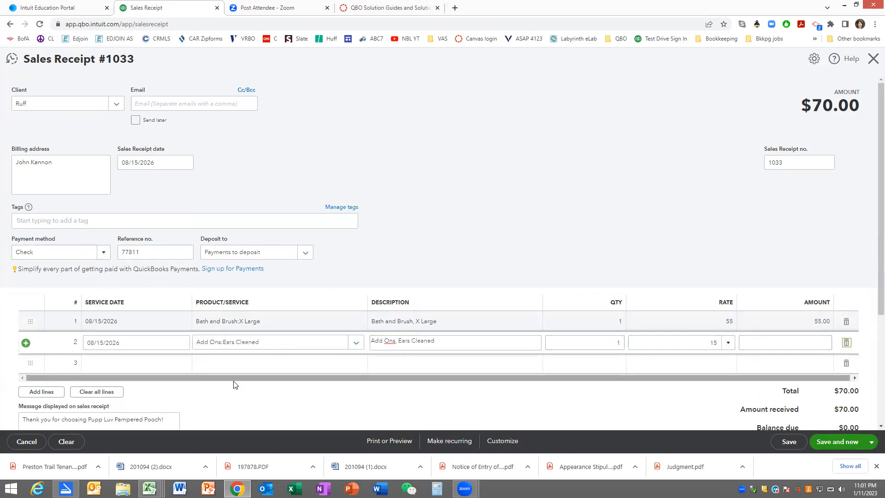
- Add the Teeth Brushed add-on dated 08/15/2026 as the third line of Ruff's receipt
{"action": "key", "text": "Tab"}
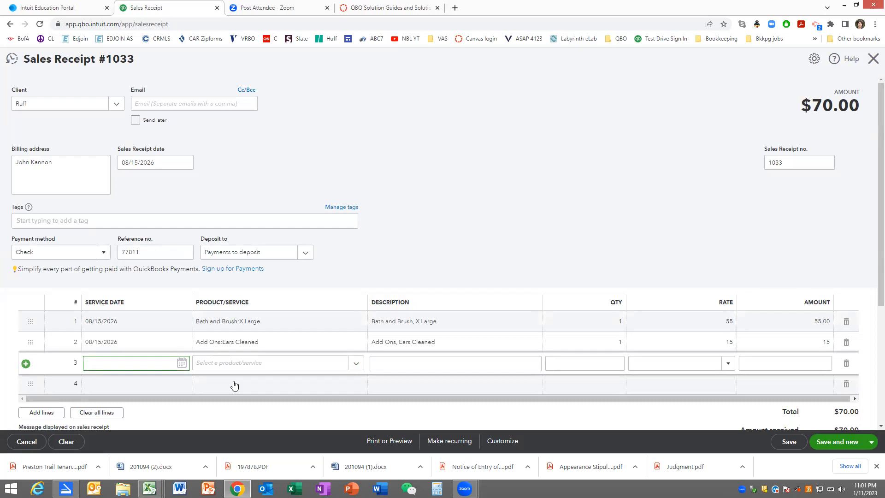
{"action": "type", "text": "tee"}
{"action": "key", "text": "BackSpace"}
{"action": "key", "text": "BackSpace"}
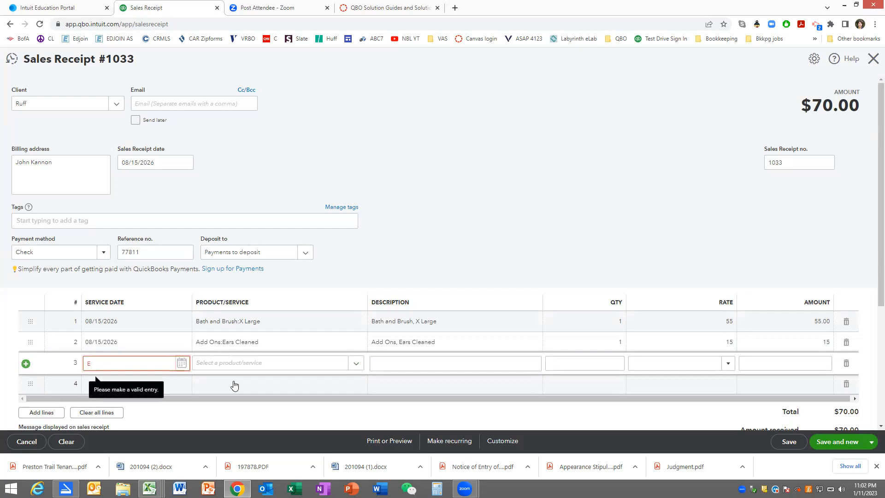
{"action": "type", "text": "v"}
{"action": "key", "text": "BackSpace"}
{"action": "type", "text": "08/15/2026"}
{"action": "key", "text": "Tab"}
{"action": "type", "text": "tEE"}
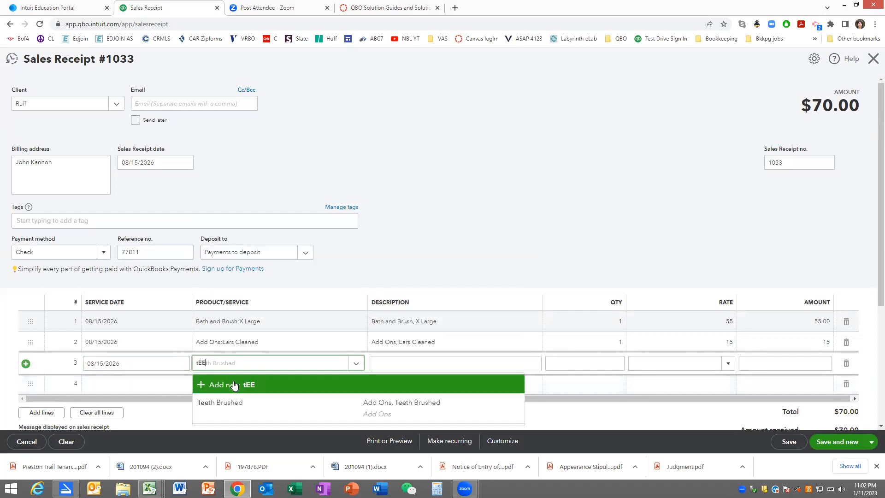
{"action": "left_click", "coordinate": [219, 401]}
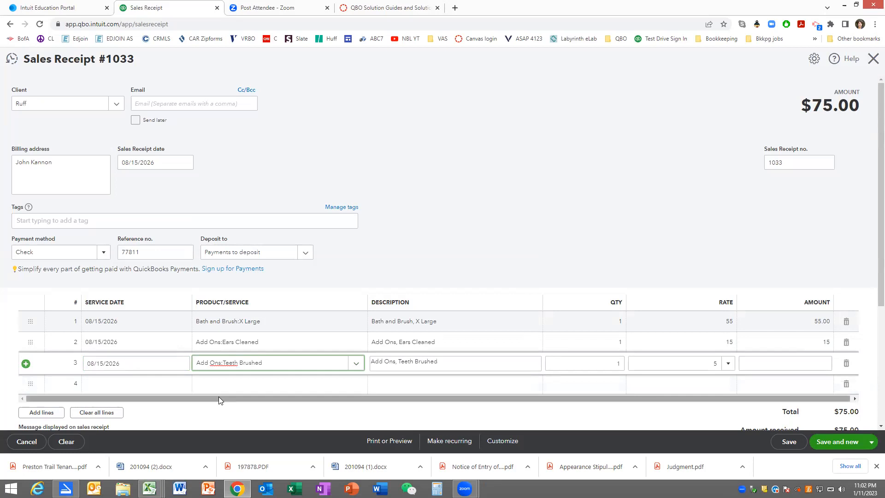
- Compare Ruff's receipt with Sales Receipt #1033 in the solutions guide PDF, and save the receipt to start a new one
{"action": "left_click", "coordinate": [389, 7]}
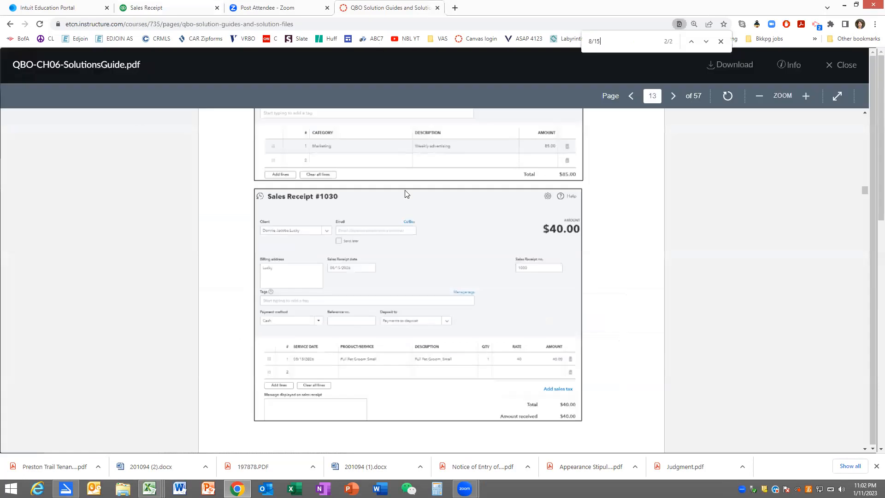
{"action": "scroll", "coordinate": [407, 230], "scroll_direction": "down", "scroll_amount": 3}
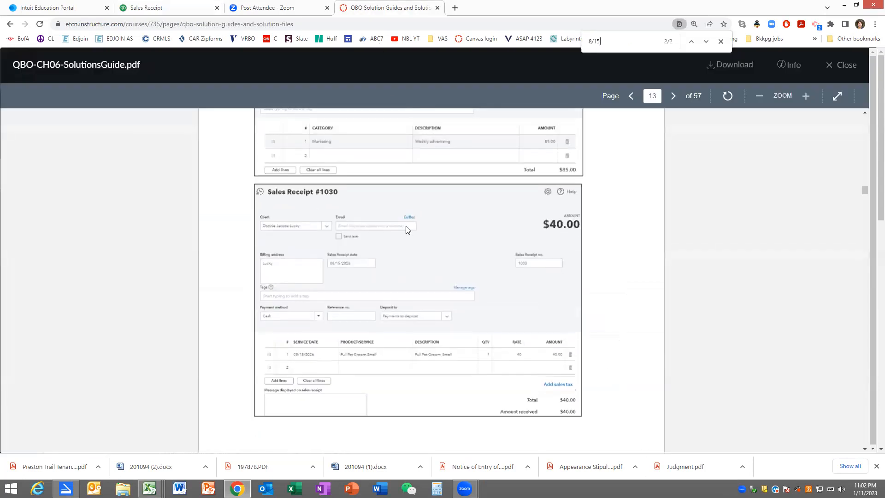
{"action": "scroll", "coordinate": [408, 229], "scroll_direction": "down", "scroll_amount": 4}
{"action": "scroll", "coordinate": [407, 229], "scroll_direction": "down", "scroll_amount": 3}
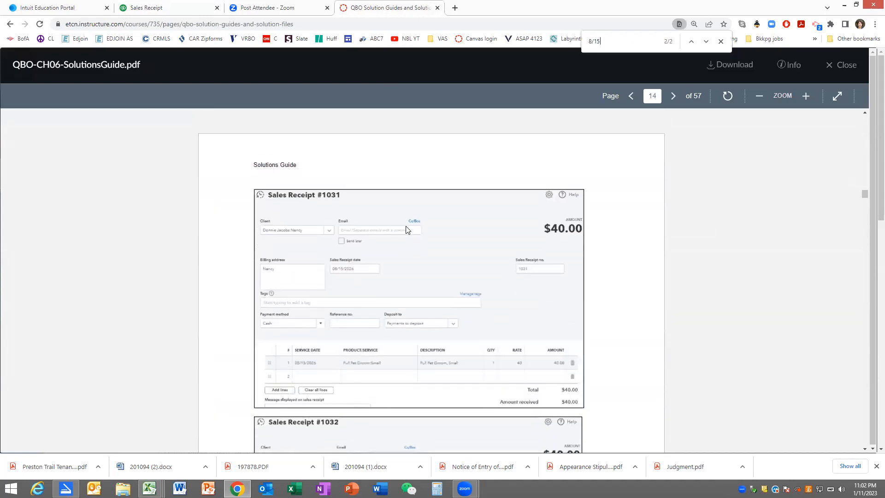
{"action": "scroll", "coordinate": [408, 230], "scroll_direction": "down", "scroll_amount": 12}
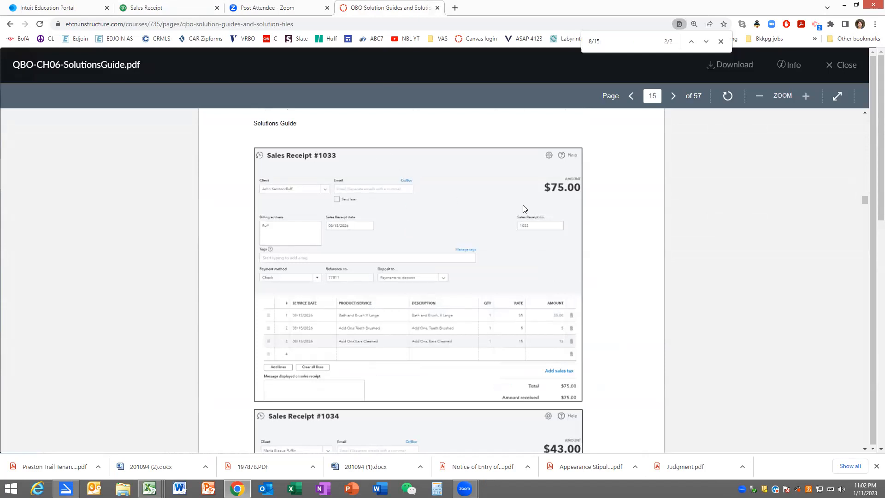
{"action": "left_click", "coordinate": [179, 10]}
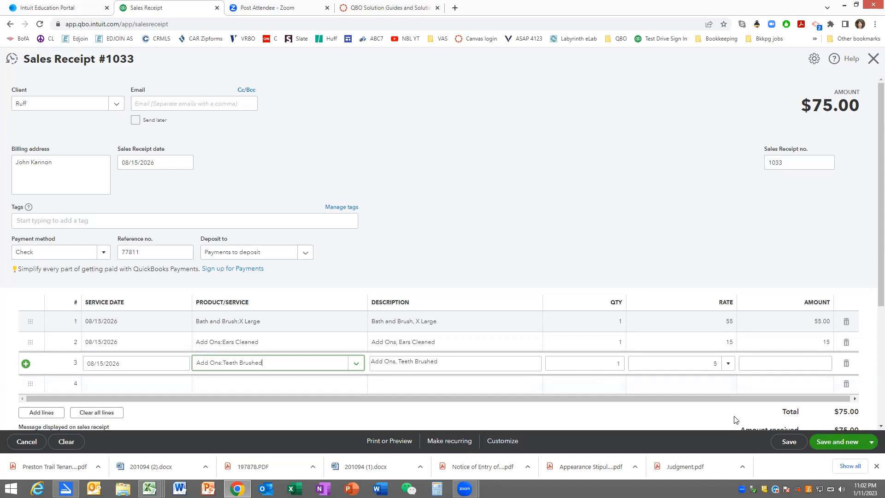
{"action": "left_click", "coordinate": [826, 442]}
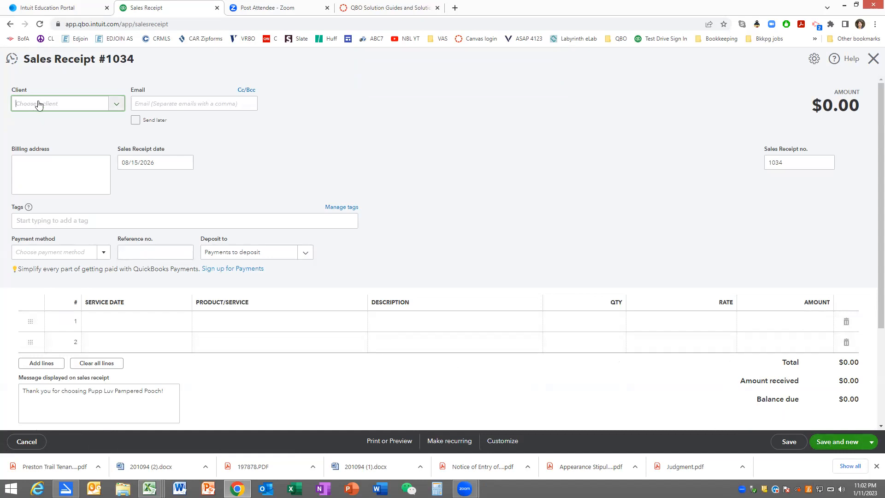
- Add a new client from the blank receipt with the client's full name as display name and no company name, and save the record
{"action": "type", "text": "Maria Bia"}
{"action": "type", "text": "zus"}
{"action": "key", "text": "Return"}
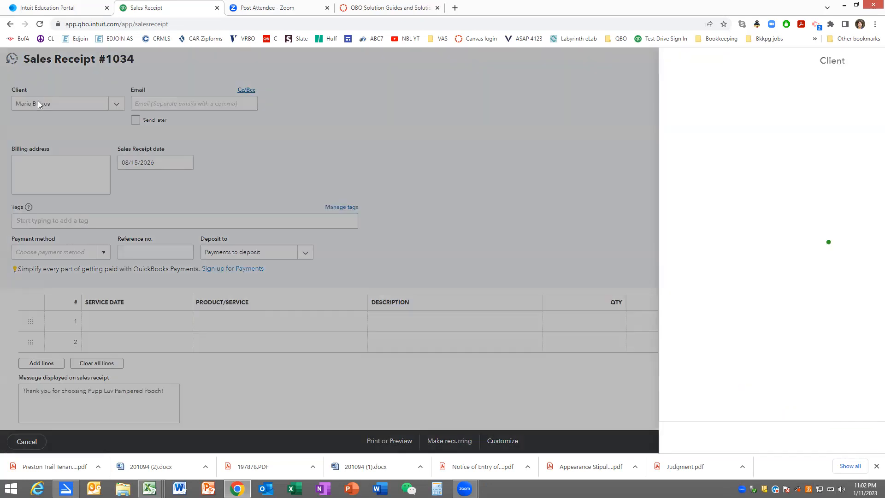
{"action": "key", "text": "Tab"}
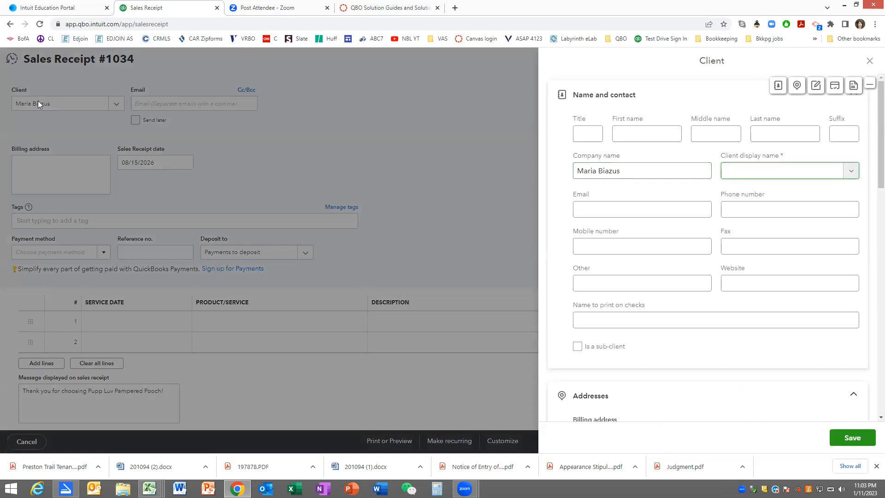
{"action": "type", "text": "Maria Biazus"}
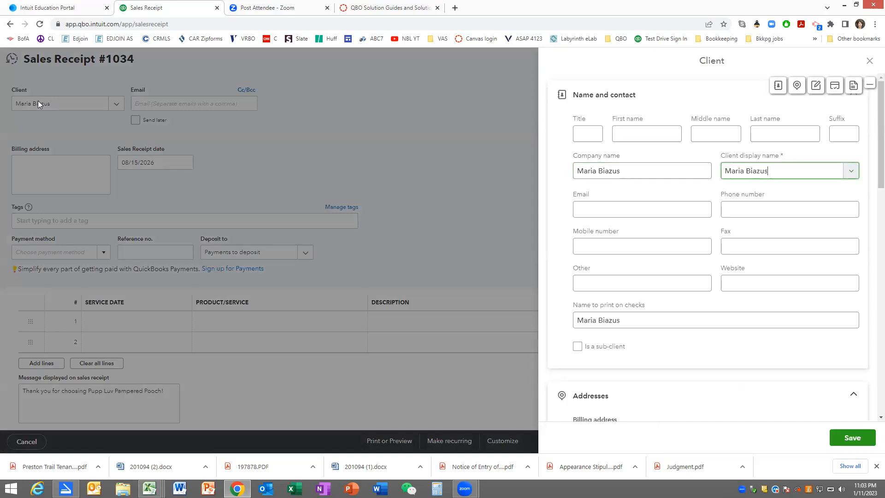
{"action": "left_click_drag", "start_coordinate": [628, 173], "coordinate": [547, 168]}
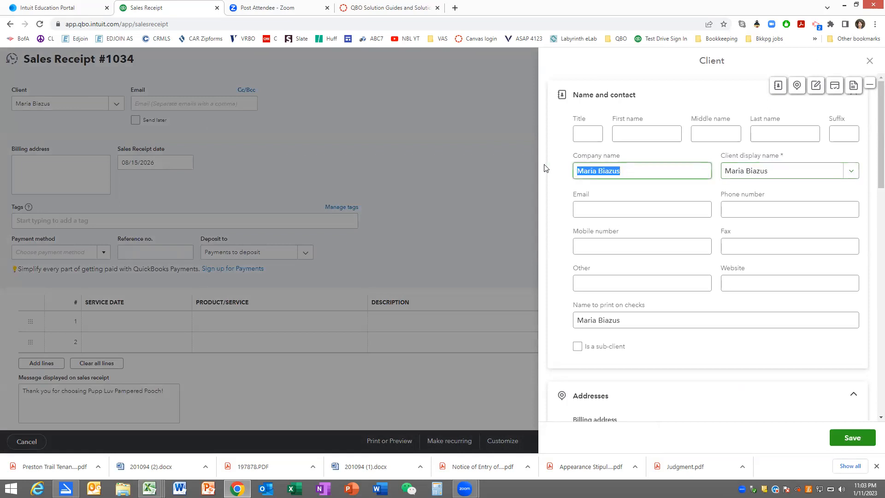
{"action": "key", "text": "BackSpace"}
{"action": "key", "text": "Tab"}
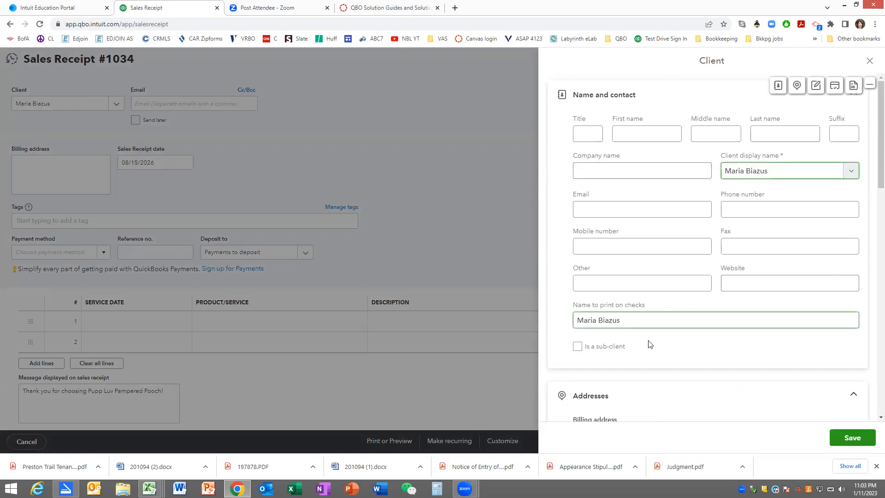
{"action": "left_click", "coordinate": [847, 440]}
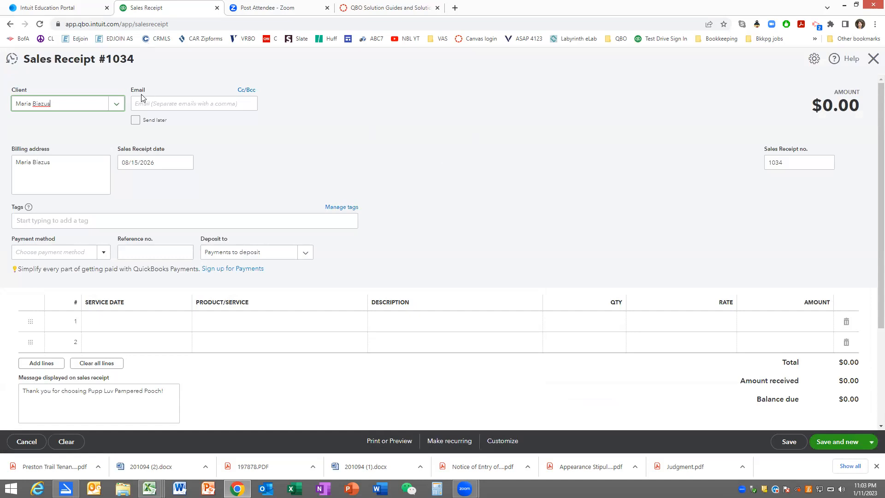
- Create a client record for Puffin under the new client, with an empty company name and Puffin as the display name
{"action": "type", "text": ":Puffin"}
{"action": "key", "text": "Return"}
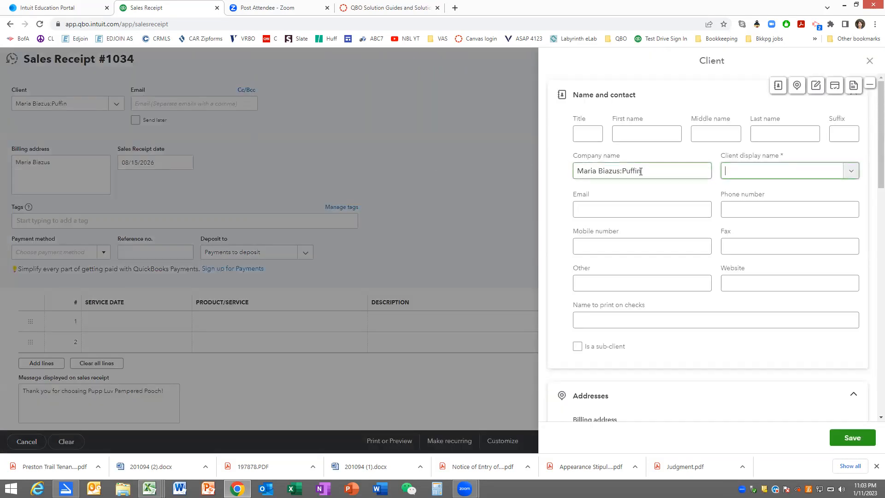
{"action": "left_click_drag", "start_coordinate": [642, 171], "coordinate": [552, 169]}
{"action": "left_click", "coordinate": [700, 167]}
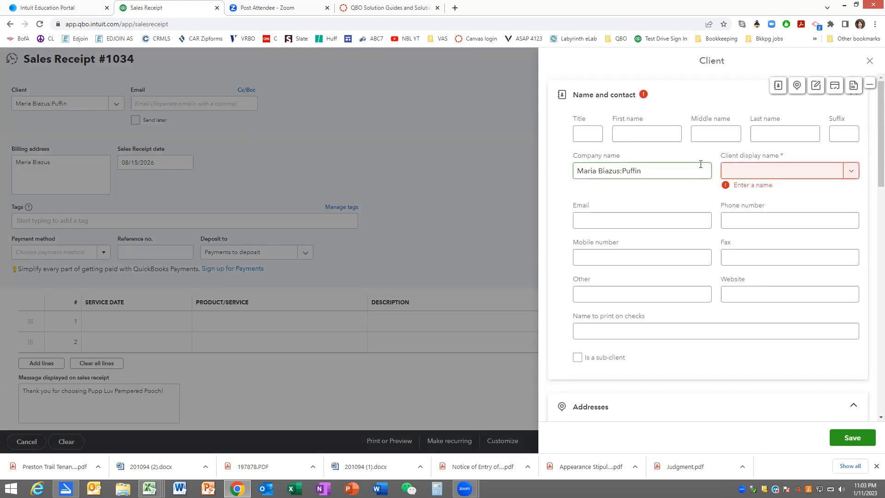
{"action": "left_click_drag", "start_coordinate": [654, 170], "coordinate": [559, 169]}
{"action": "left_click_drag", "start_coordinate": [647, 169], "coordinate": [550, 170]}
{"action": "key", "text": "BackSpace"}
{"action": "key", "text": "Tab"}
{"action": "type", "text": "Puffin"}
{"action": "key", "text": "Tab"}
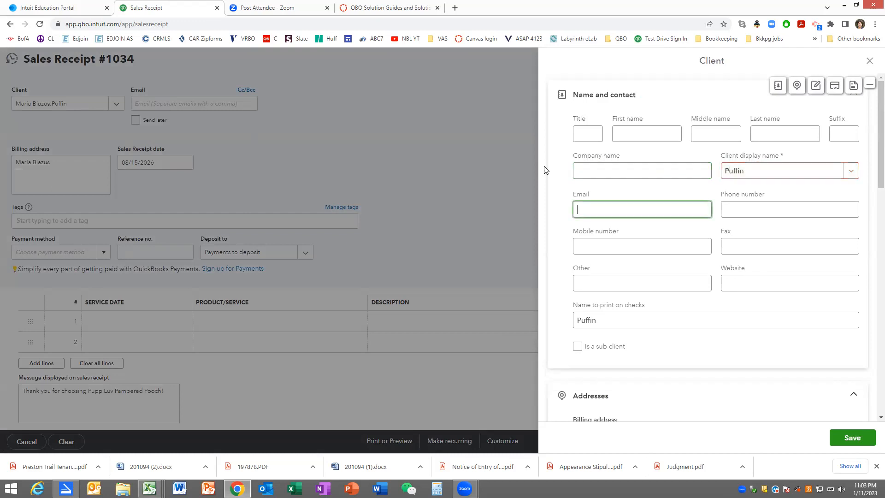
- Set the name to print on checks in Puffin's record to the parent client's full name
{"action": "left_click_drag", "start_coordinate": [685, 319], "coordinate": [525, 316]}
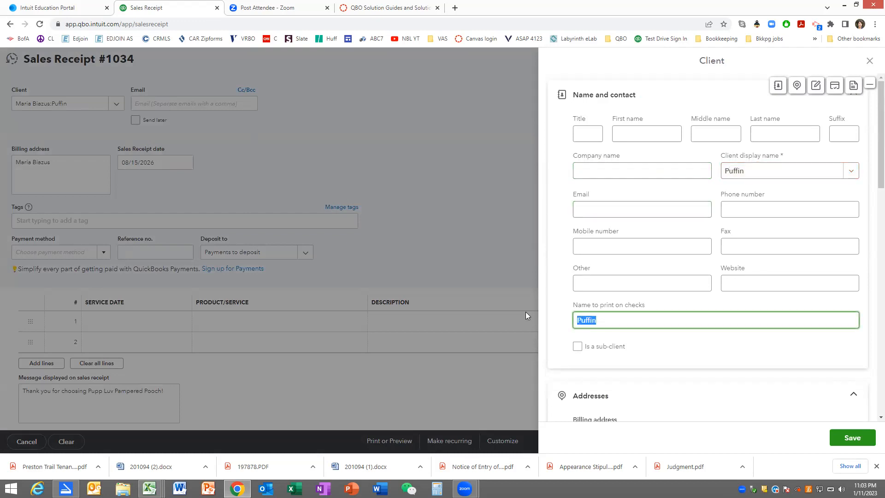
{"action": "type", "text": "Maria Biazus"}
- Mark Puffin as a sub-client, assign the newly added client as parent, and save the record
{"action": "left_click", "coordinate": [577, 346]}
{"action": "left_click", "coordinate": [596, 378]}
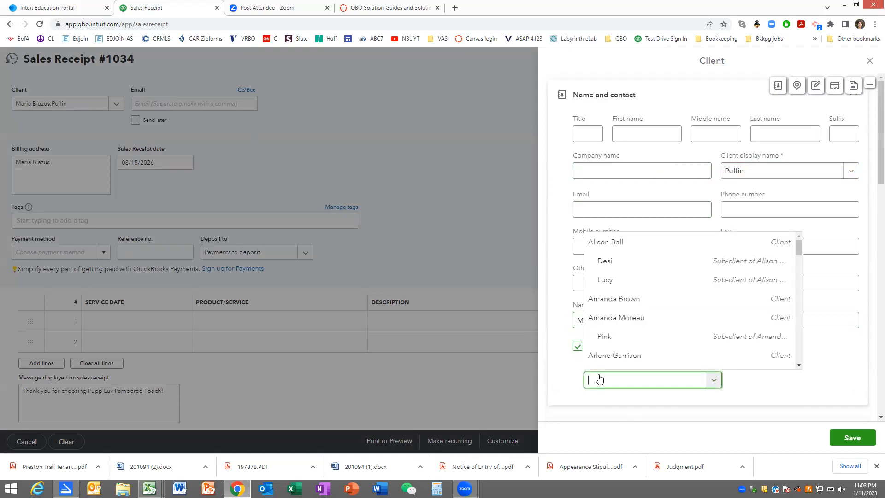
{"action": "type", "text": "Mari"}
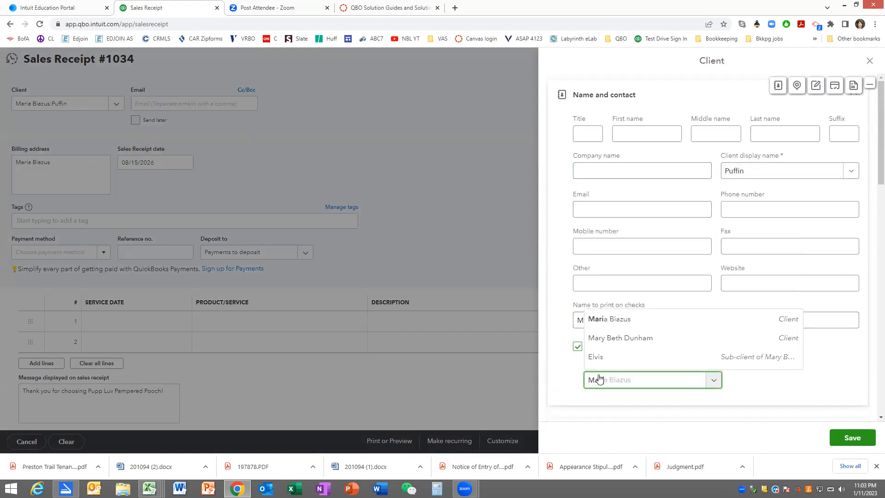
{"action": "left_click", "coordinate": [616, 357]}
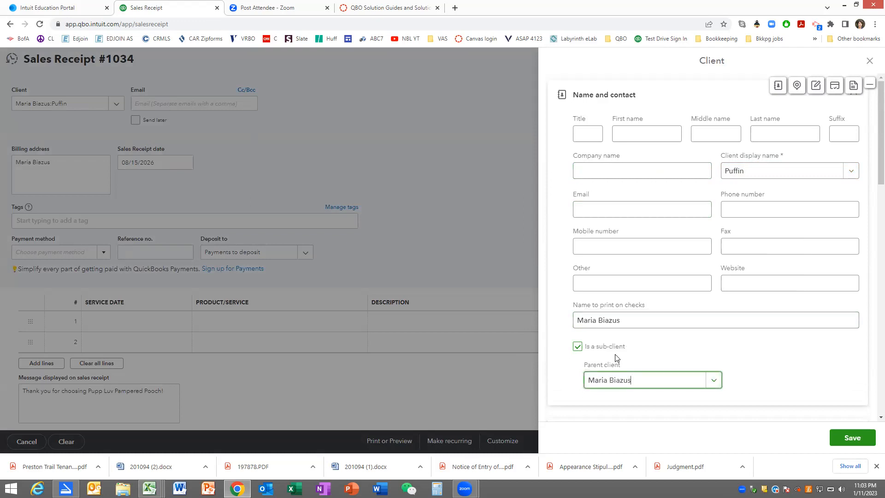
{"action": "key", "text": "Tab"}
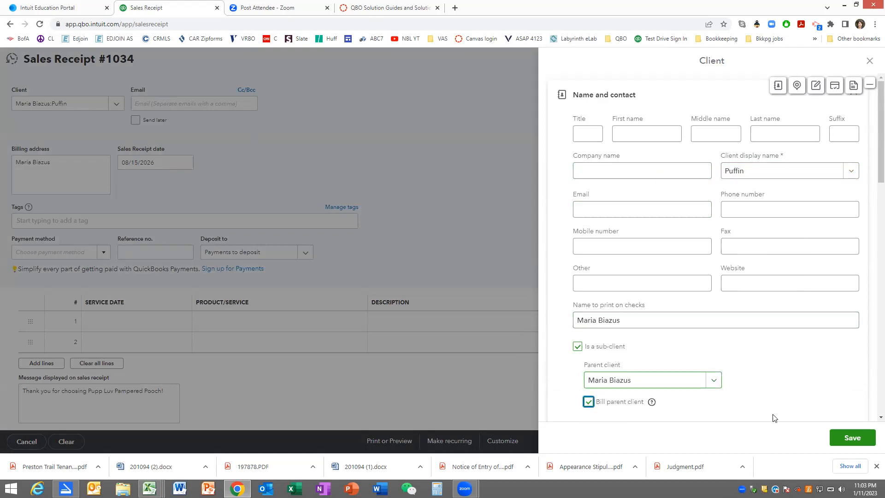
{"action": "left_click", "coordinate": [849, 437]}
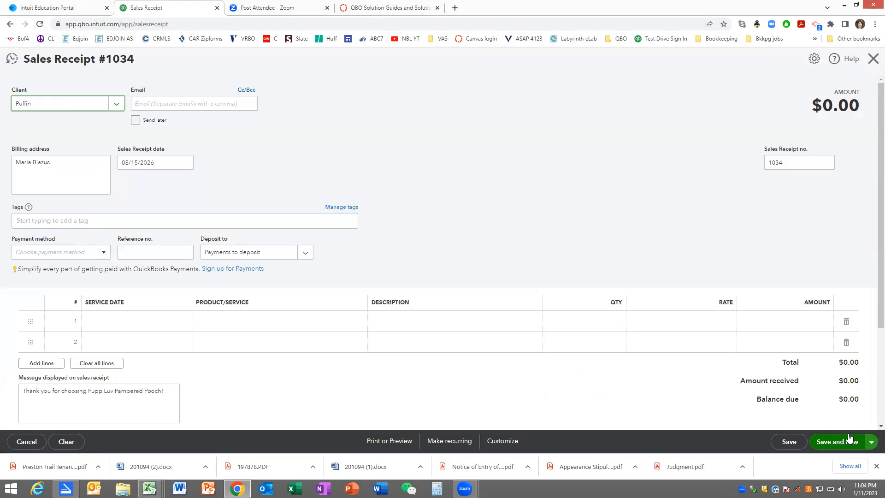
- Add the Mini Pet Groom:Medium service dated 08/15/2026 as the first line of Puffin's receipt
{"action": "left_click", "coordinate": [152, 322]}
{"action": "type", "text": "08/15/2026"}
{"action": "key", "text": "Tab"}
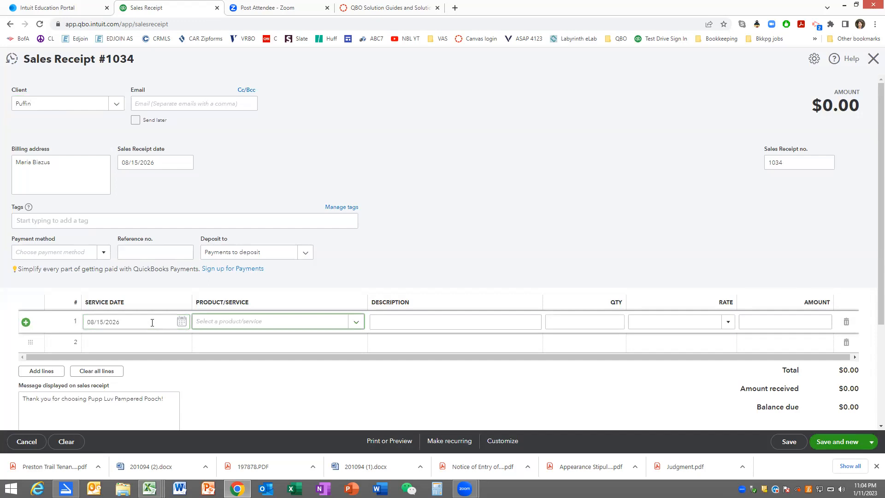
{"action": "type", "text": "mini"}
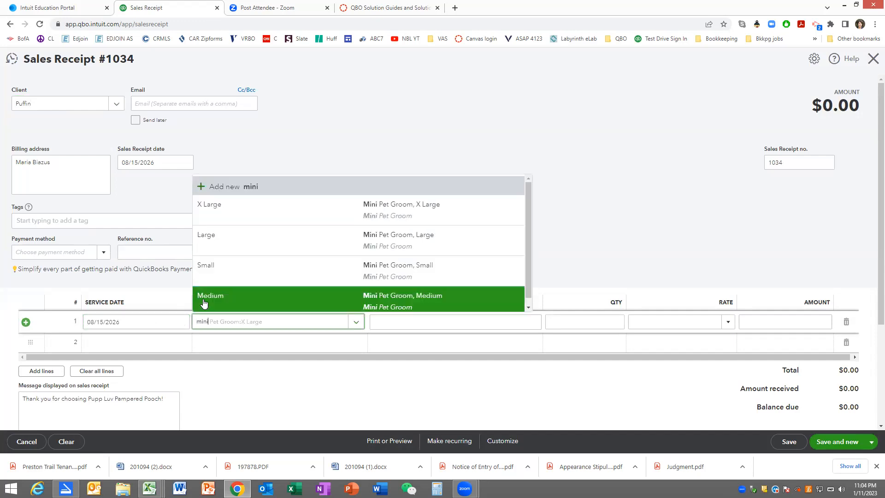
{"action": "left_click", "coordinate": [218, 300]}
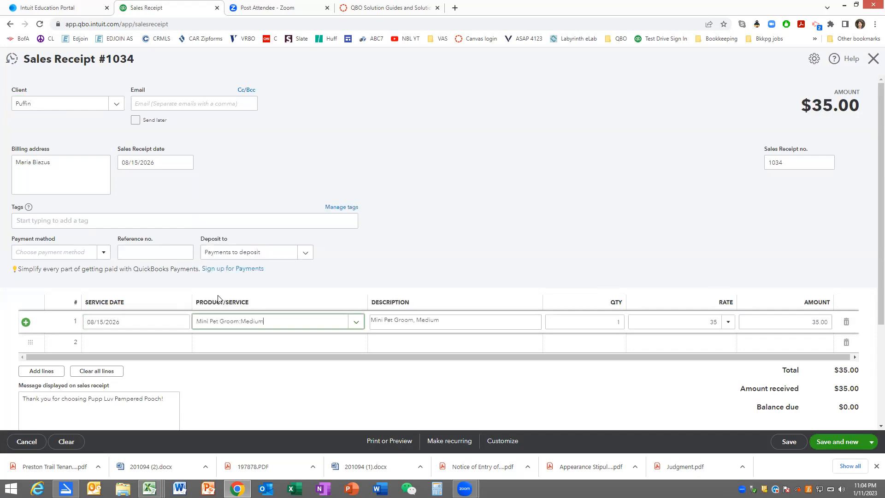
{"action": "key", "text": "Tab"}
{"action": "key", "text": "Tab"}
{"action": "key", "text": "Tab"}
{"action": "key", "text": "Tab"}
{"action": "key", "text": "Tab"}
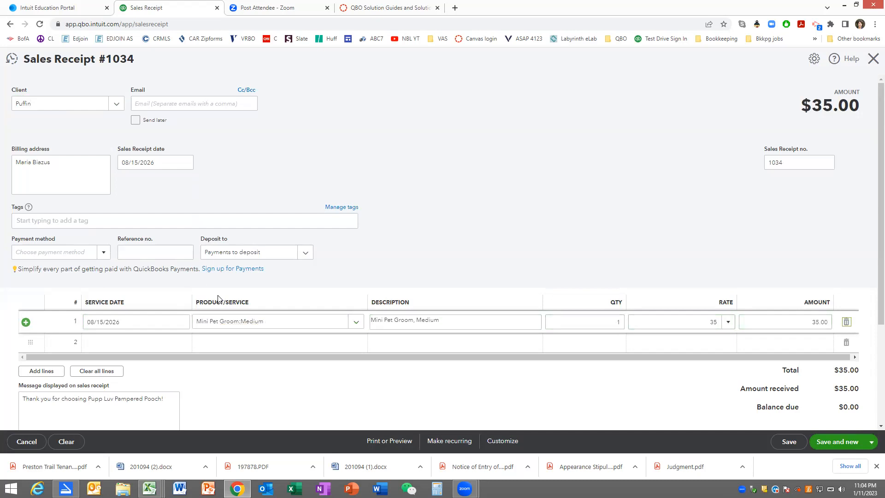
- Add the Nails Painted add-on dated 08/15/2026 as the second line of Puffin's receipt, and save it to start a new receipt
{"action": "key", "text": "Tab"}
{"action": "key", "text": "Tab"}
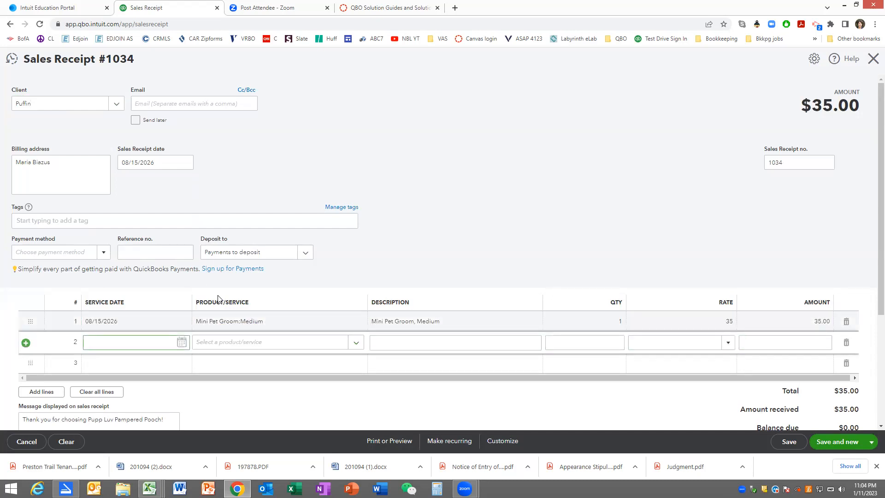
{"action": "key", "text": "Tab"}
{"action": "type", "text": "nail"}
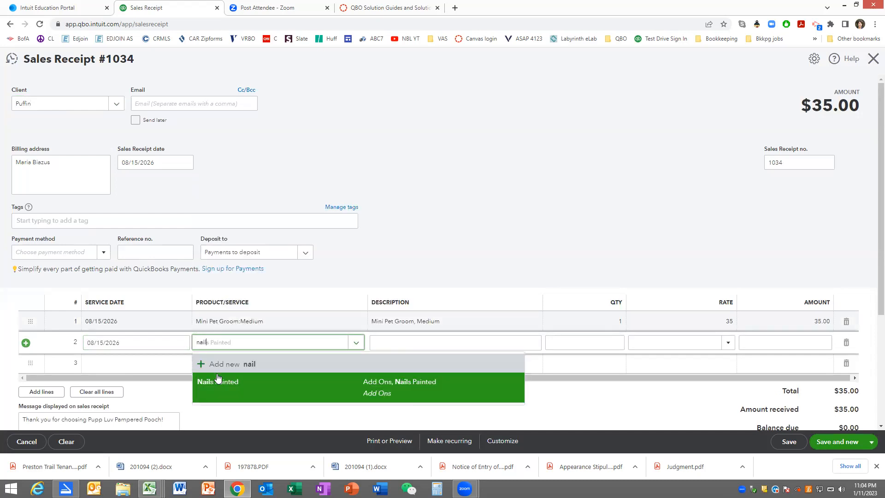
{"action": "left_click", "coordinate": [218, 380]}
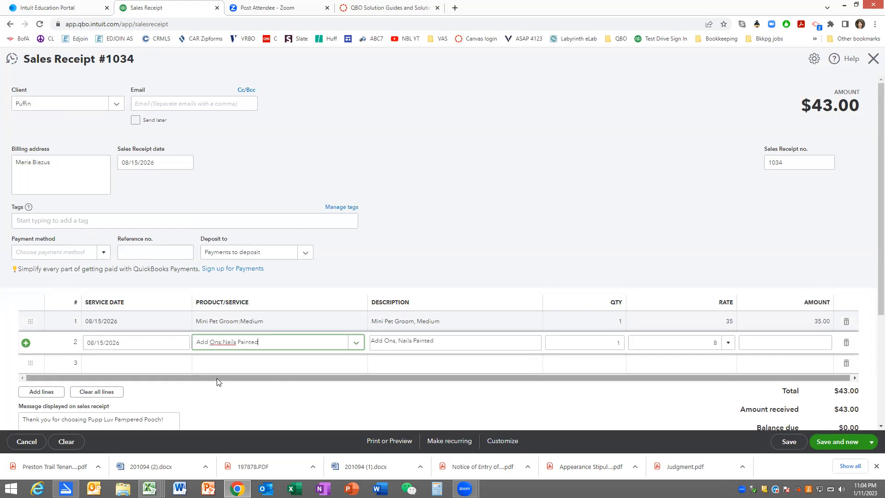
{"action": "key", "text": "Tab"}
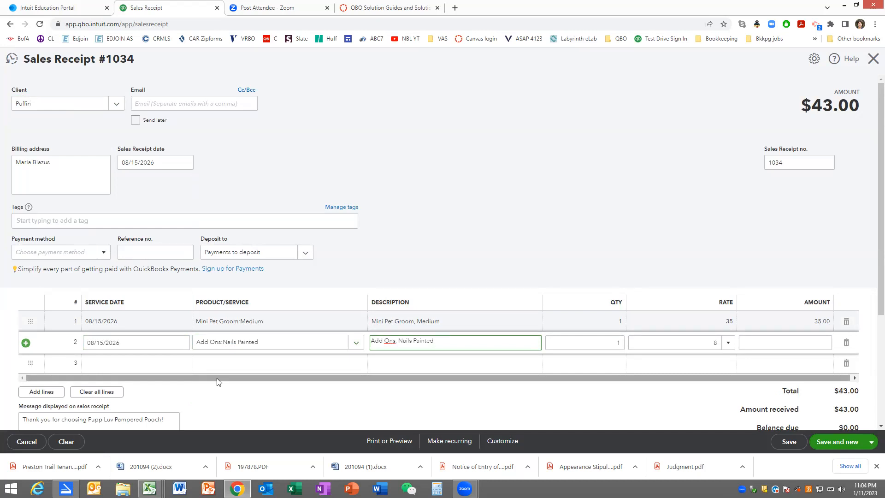
{"action": "left_click", "coordinate": [835, 443]}
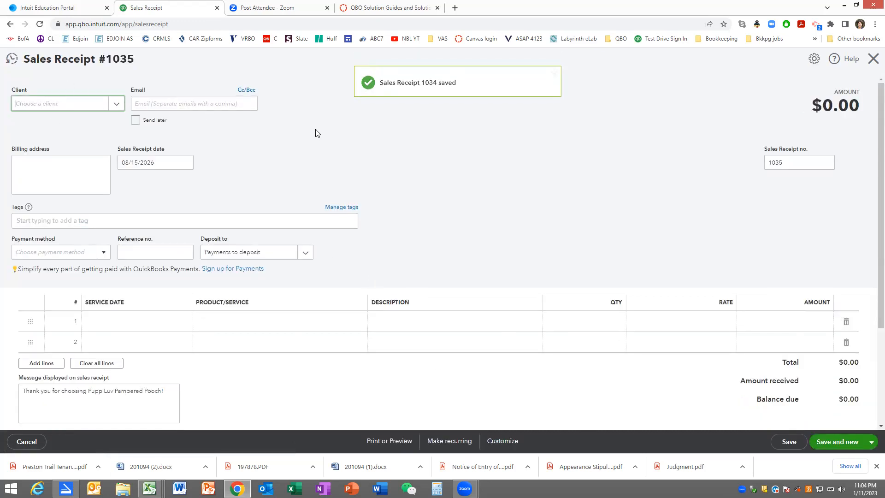
- Enter the next client's full name on the new sales receipt and start a new client record for it
{"action": "type", "text": "James"}
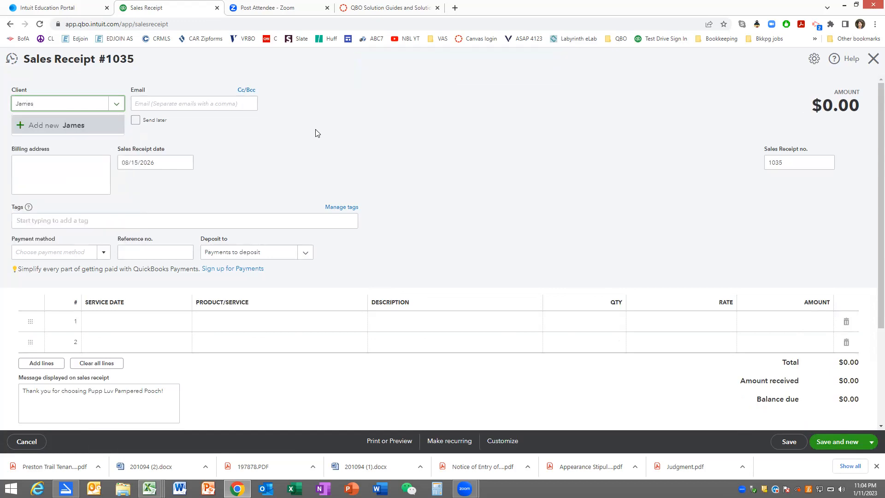
{"action": "type", "text": " King"}
{"action": "left_click", "coordinate": [70, 125]}
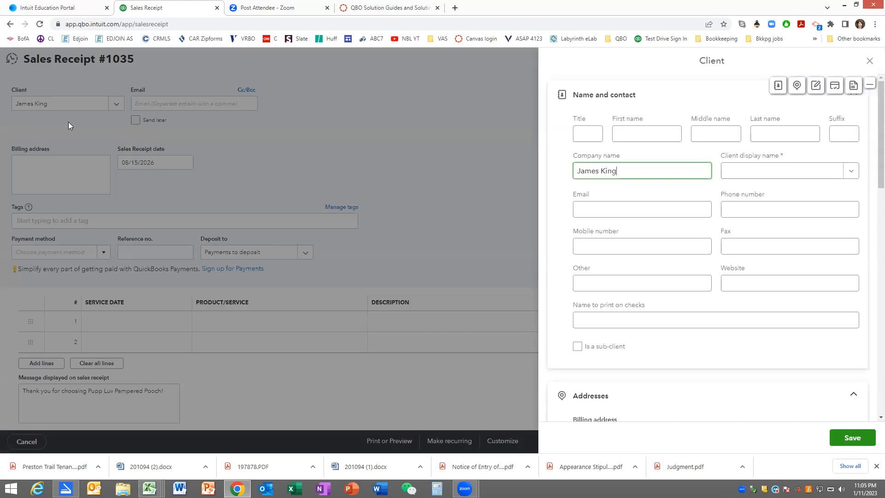
- Clear the company name, enter the client's full name as the display name, and save the client record
{"action": "left_click", "coordinate": [728, 171]}
{"action": "left_click_drag", "start_coordinate": [645, 167], "coordinate": [529, 168]}
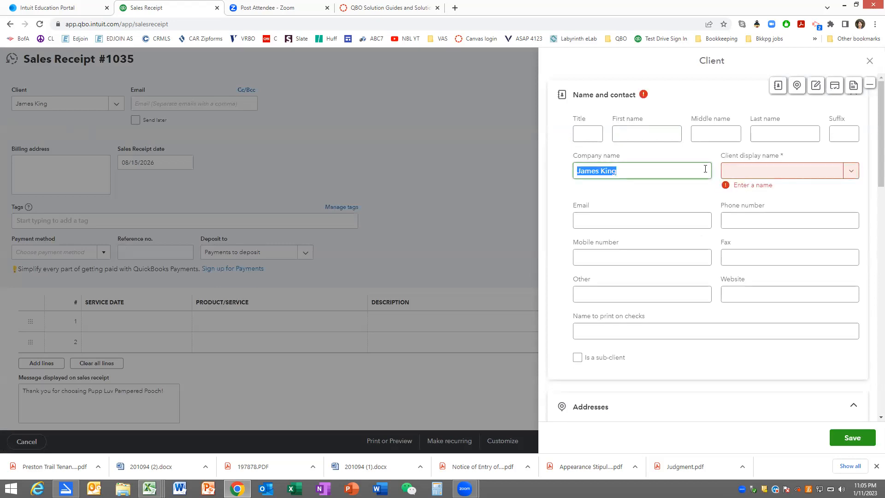
{"action": "key", "text": "BackSpace"}
{"action": "left_click", "coordinate": [736, 171]}
{"action": "type", "text": "James King"}
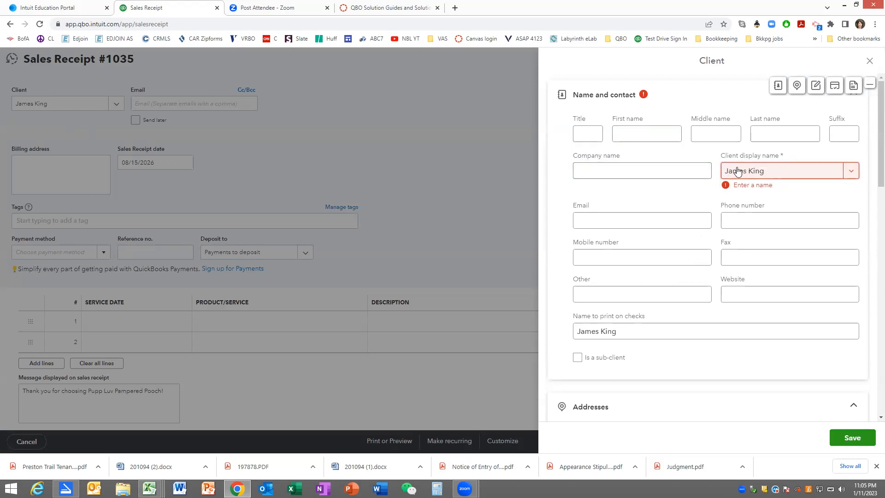
{"action": "key", "text": "Tab"}
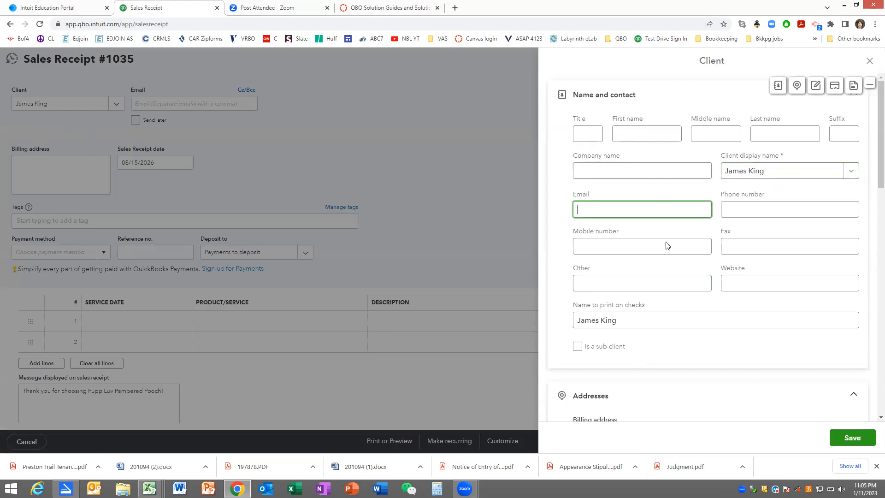
{"action": "left_click", "coordinate": [847, 437]}
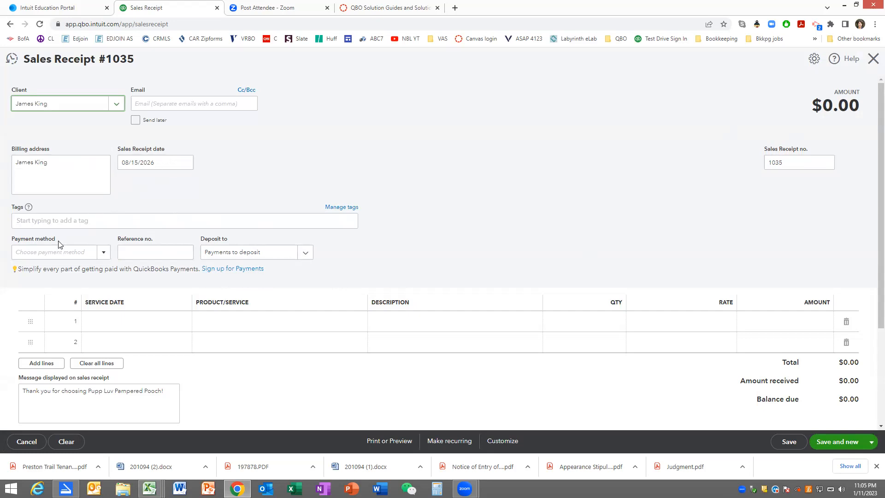
- Set the sales receipt's payment method to Cash
{"action": "left_click", "coordinate": [55, 254]}
{"action": "type", "text": "c"}
{"action": "key", "text": "Tab"}
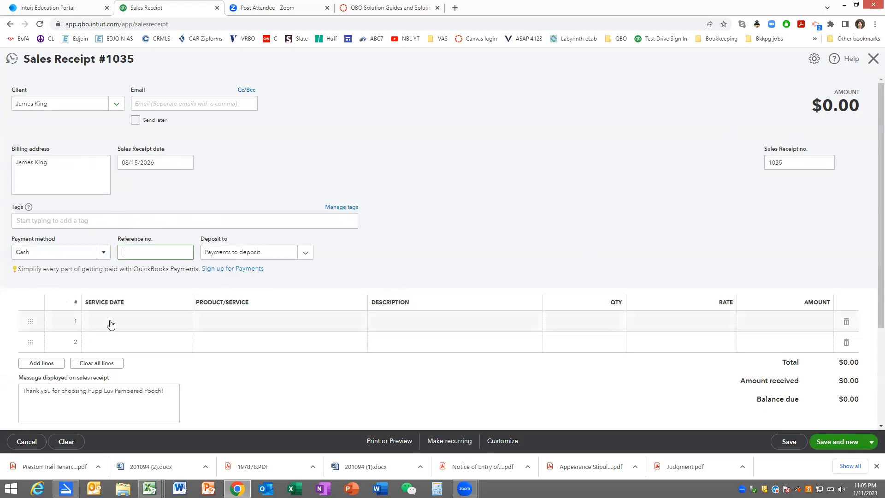
- Add the Bath and Brush:Small service dated 08/15/2026 as the first line of the receipt
{"action": "left_click", "coordinate": [111, 322]}
{"action": "key", "text": "Tab"}
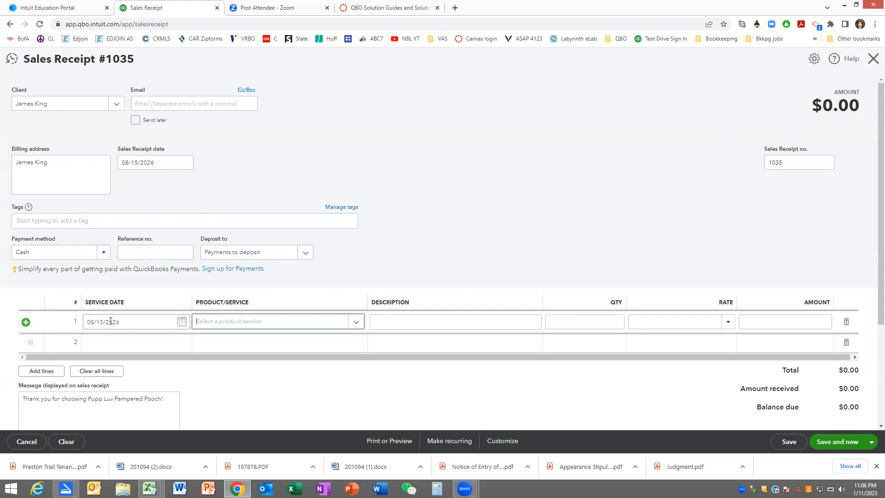
{"action": "type", "text": "bath"}
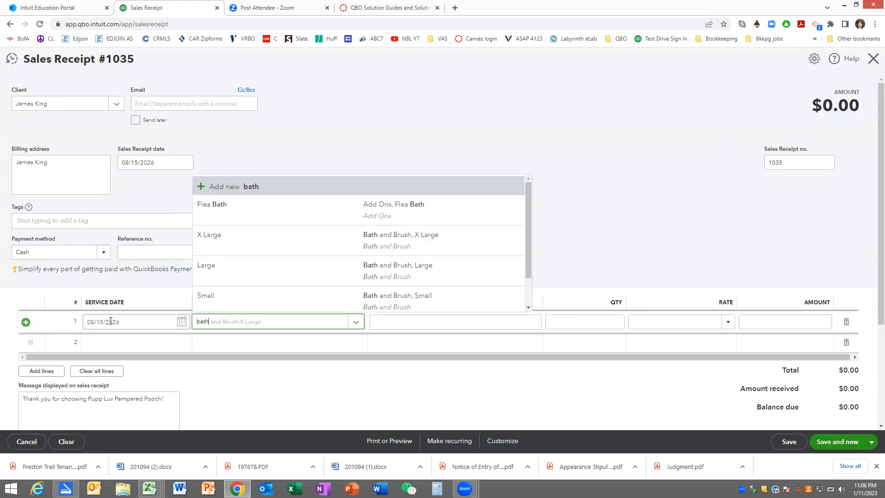
{"action": "type", "text": " and brush"}
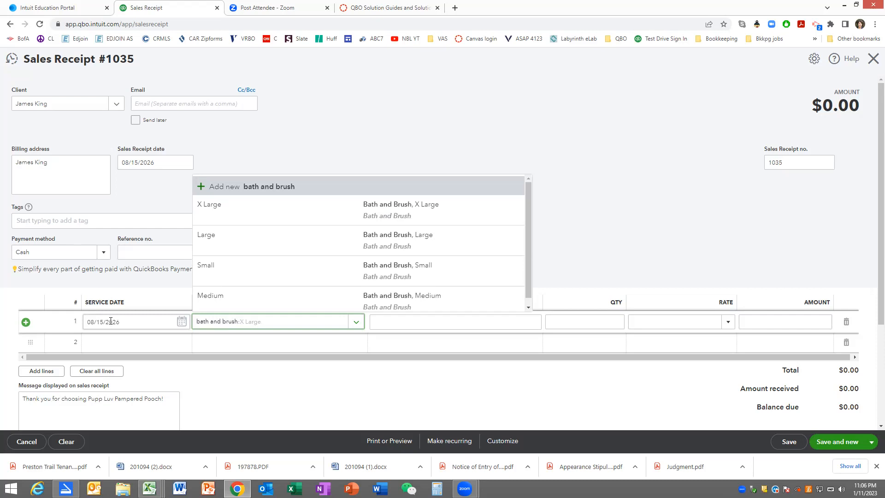
{"action": "left_click", "coordinate": [394, 272]}
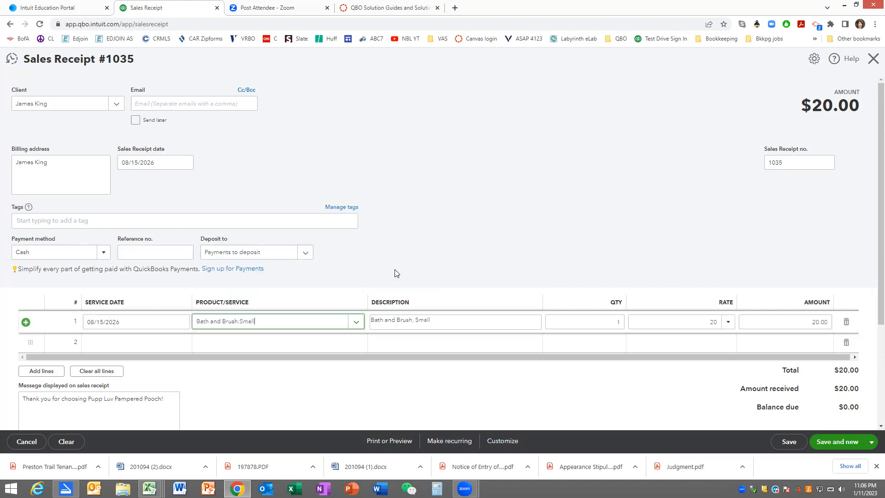
{"action": "key", "text": "Tab"}
{"action": "key", "text": "Tab"}
{"action": "key", "text": "Tab"}
{"action": "key", "text": "Tab"}
{"action": "key", "text": "Tab"}
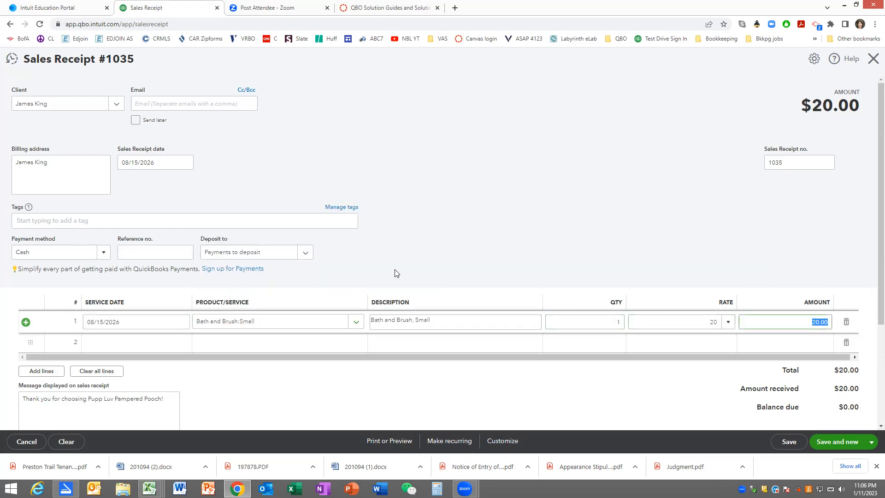
{"action": "key", "text": "Tab"}
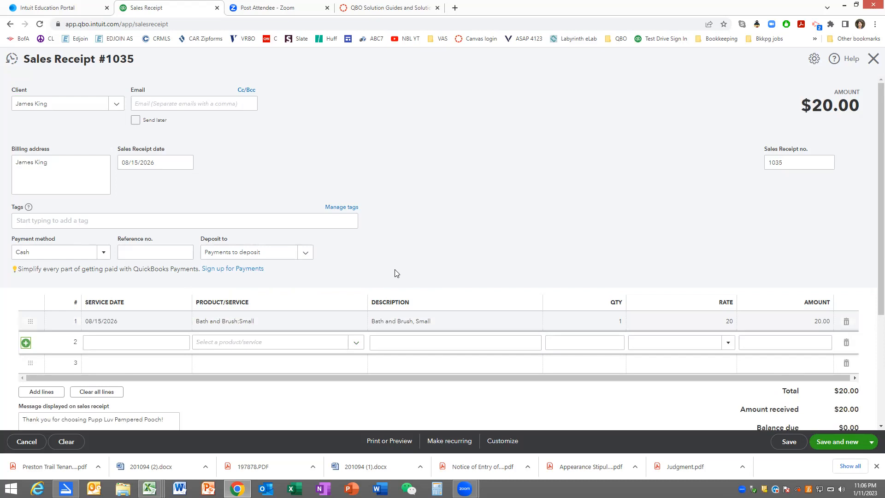
- Add the Flea Bath add-on dated 08/15/2026 as the second line, and save and close the receipt
{"action": "key", "text": "Tab"}
{"action": "type", "text": "08/15/2026"}
{"action": "key", "text": "Tab"}
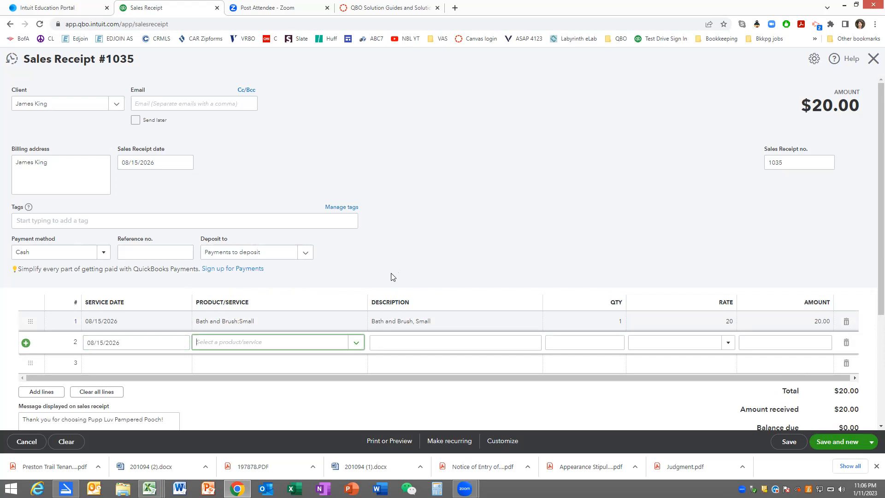
{"action": "type", "text": "FL"}
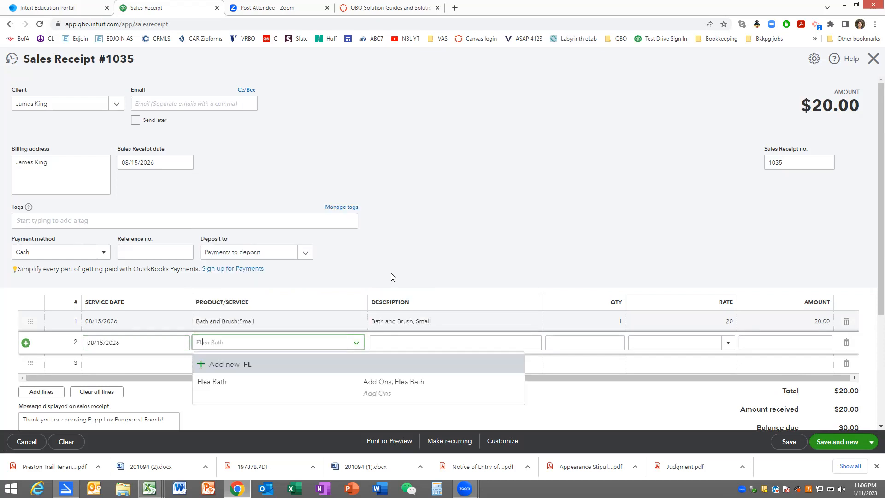
{"action": "left_click", "coordinate": [219, 387]}
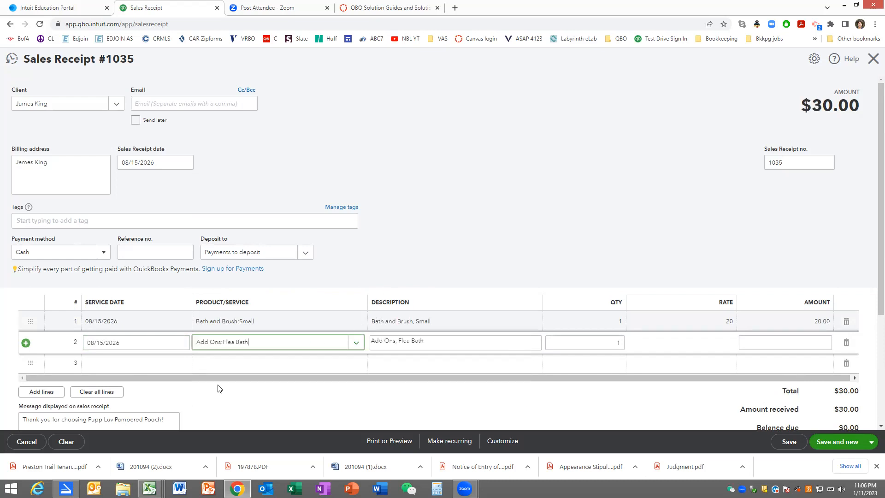
{"action": "left_click", "coordinate": [412, 335]}
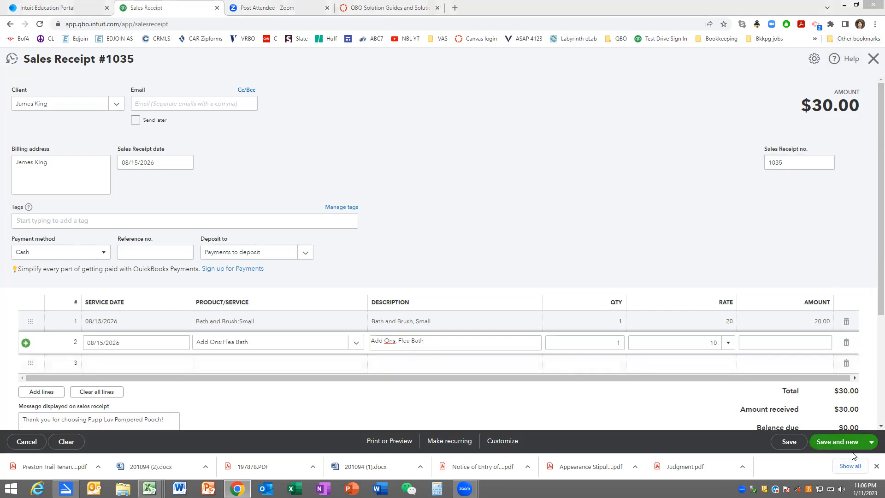
{"action": "left_click", "coordinate": [869, 445]}
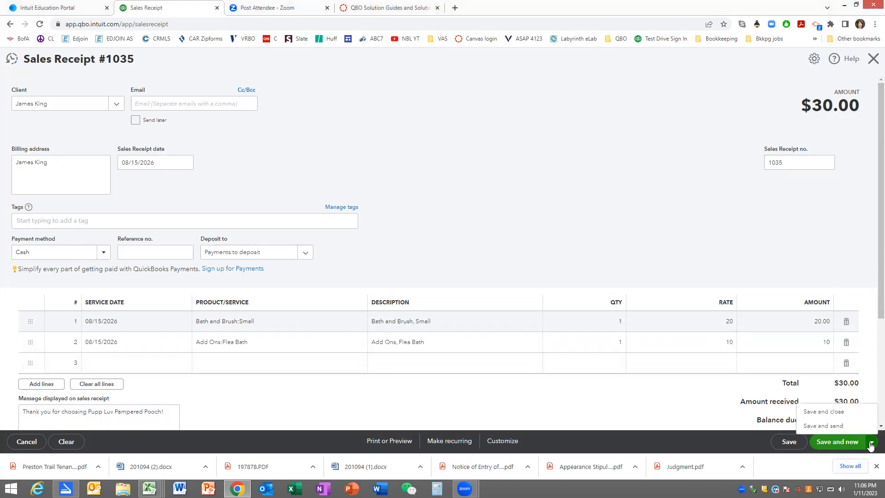
{"action": "left_click", "coordinate": [832, 414]}
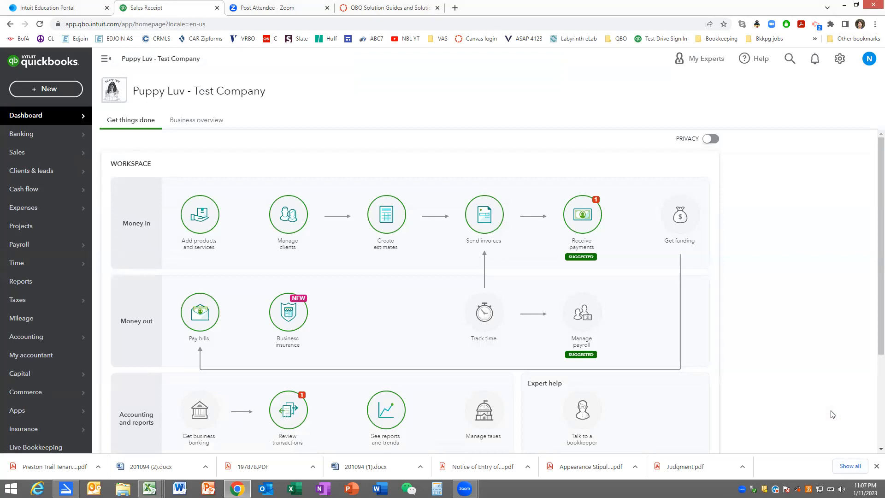
- Start a new bank deposit and review the list of payments available for it
{"action": "left_click", "coordinate": [32, 90]}
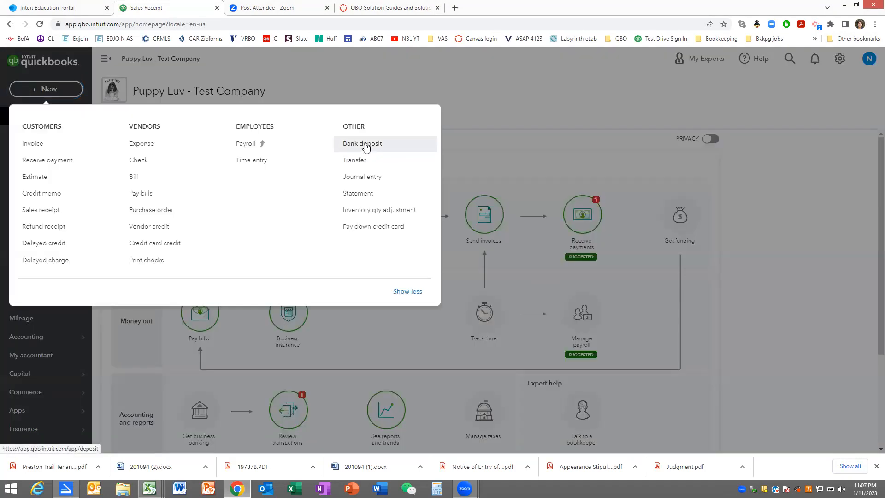
{"action": "left_click", "coordinate": [365, 145]}
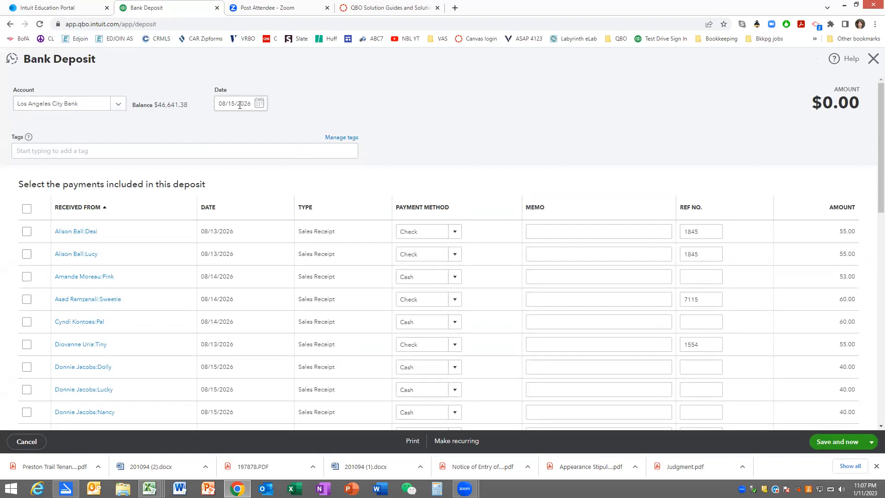
{"action": "scroll", "coordinate": [262, 138], "scroll_direction": "down", "scroll_amount": 5}
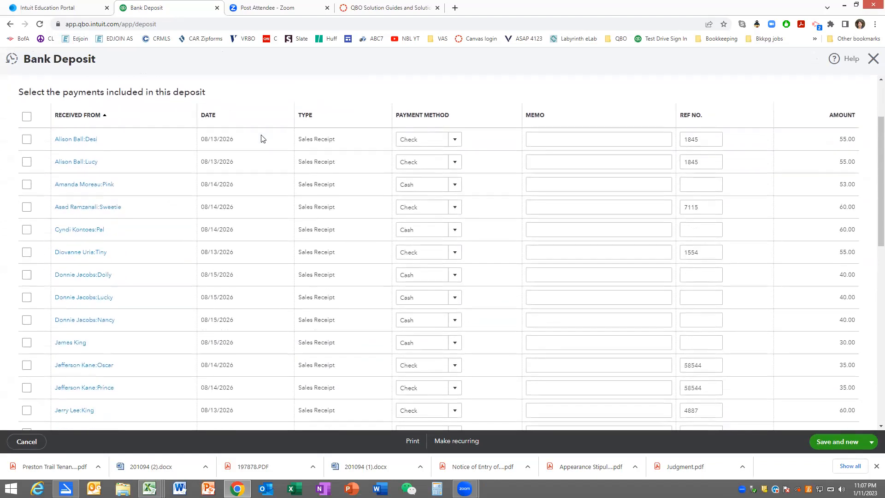
{"action": "scroll", "coordinate": [262, 138], "scroll_direction": "down", "scroll_amount": 3}
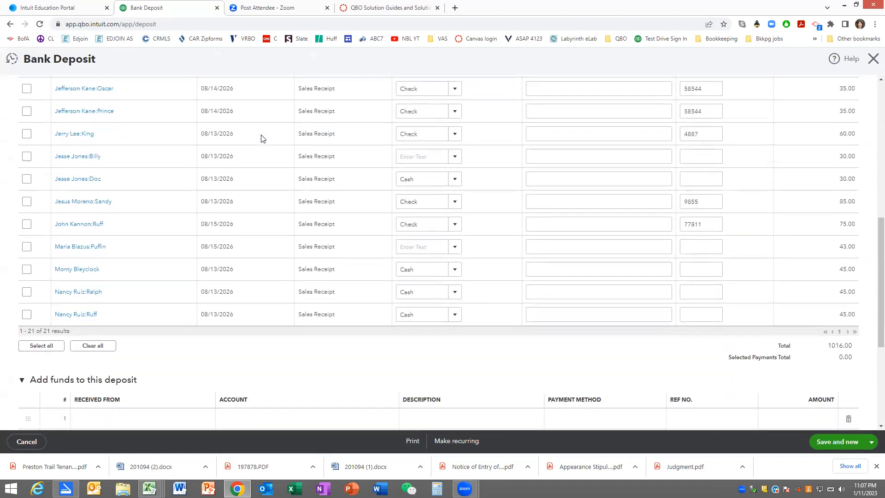
{"action": "scroll", "coordinate": [261, 138], "scroll_direction": "up", "scroll_amount": 4}
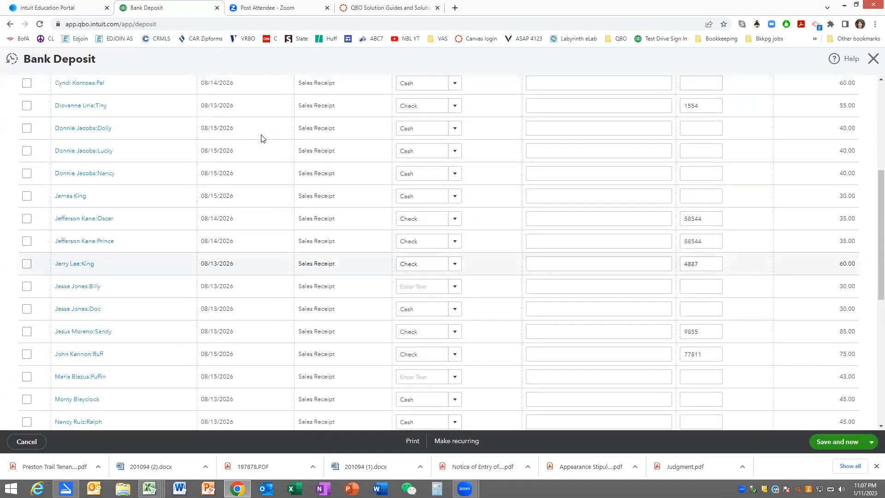
{"action": "scroll", "coordinate": [262, 138], "scroll_direction": "down", "scroll_amount": 5}
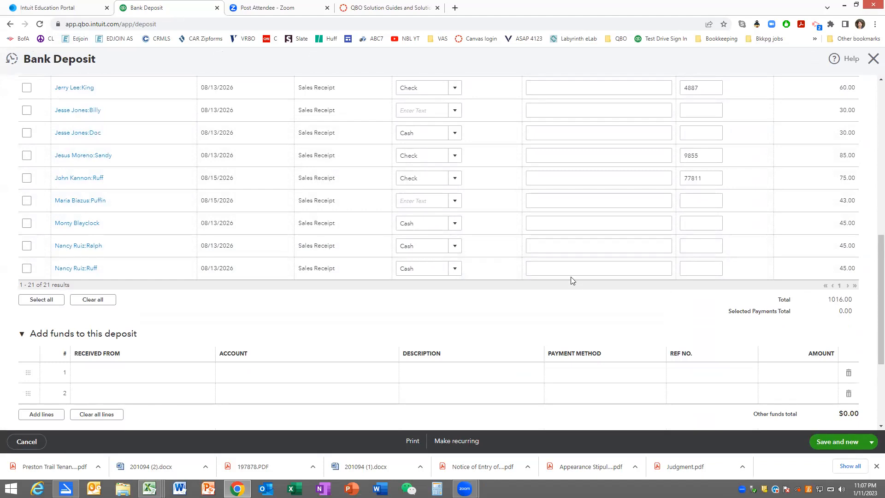
{"action": "scroll", "coordinate": [567, 270], "scroll_direction": "up", "scroll_amount": 4}
{"action": "scroll", "coordinate": [568, 270], "scroll_direction": "up", "scroll_amount": 5}
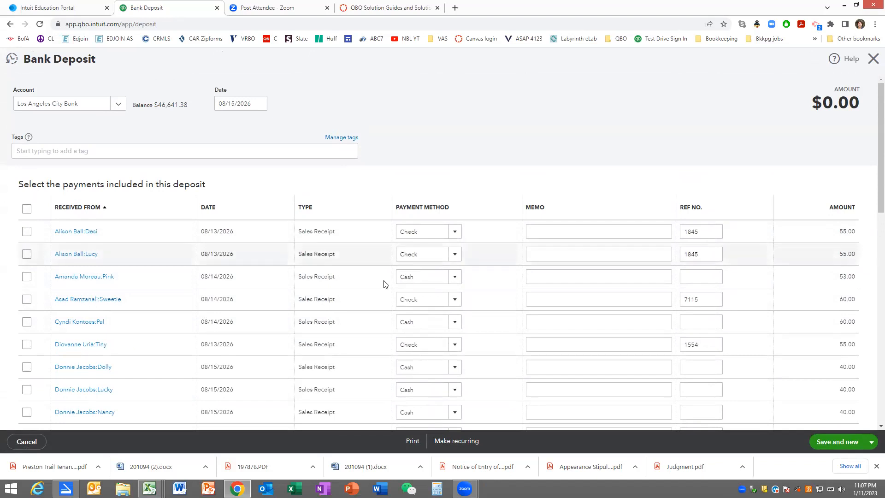
- Include all listed payments in the bank deposit, check its total, and save and close it
{"action": "left_click", "coordinate": [26, 208]}
{"action": "scroll", "coordinate": [650, 281], "scroll_direction": "down", "scroll_amount": 10}
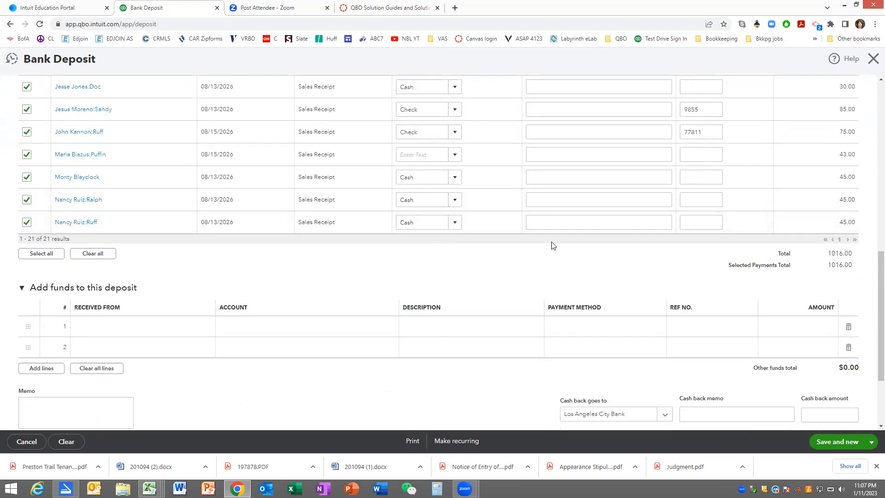
{"action": "scroll", "coordinate": [553, 245], "scroll_direction": "up", "scroll_amount": 10}
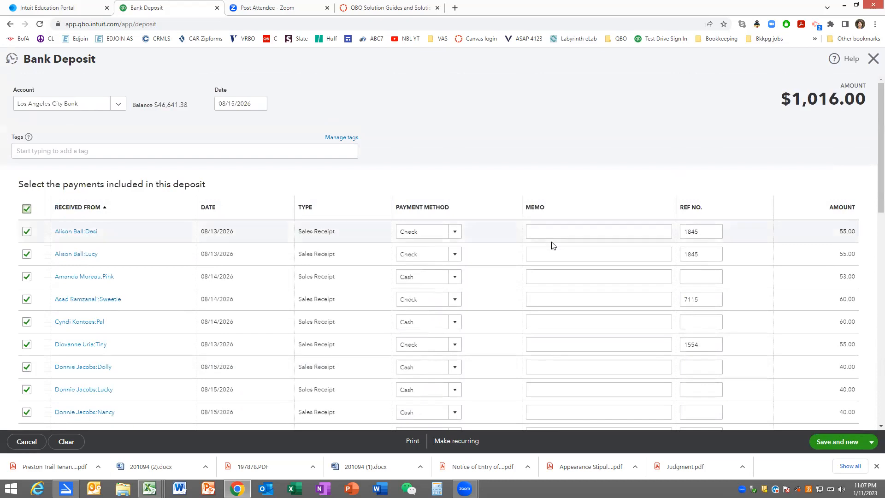
{"action": "scroll", "coordinate": [553, 245], "scroll_direction": "down", "scroll_amount": 10}
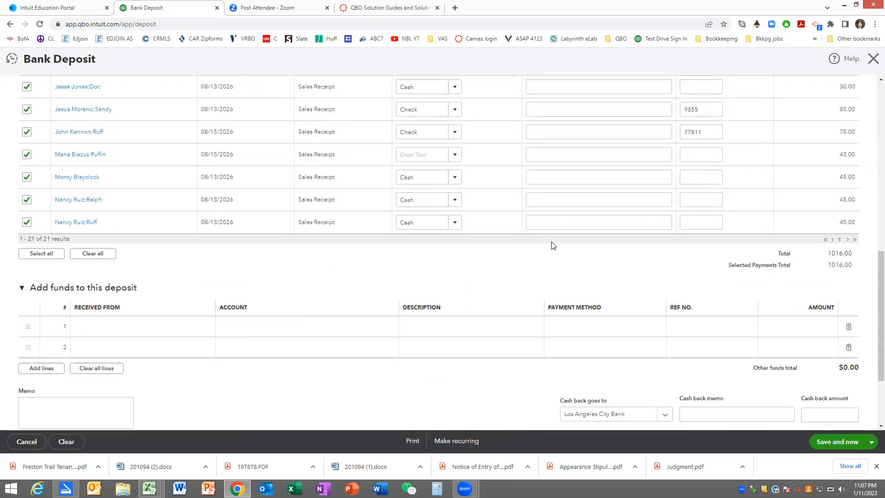
{"action": "scroll", "coordinate": [553, 246], "scroll_direction": "down", "scroll_amount": 3}
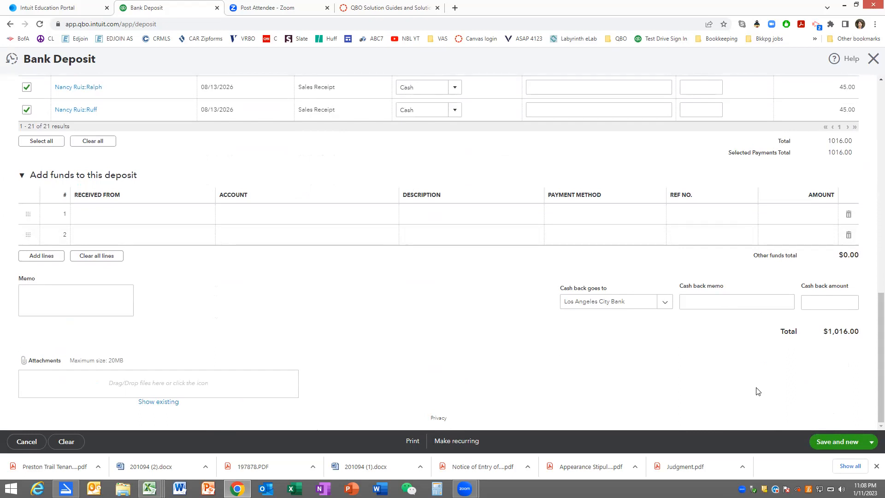
{"action": "left_click", "coordinate": [871, 441]}
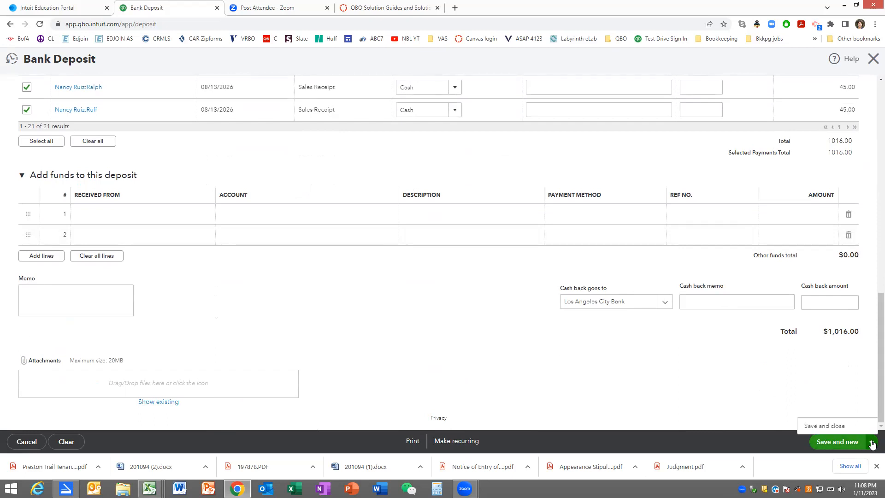
{"action": "left_click", "coordinate": [820, 427]}
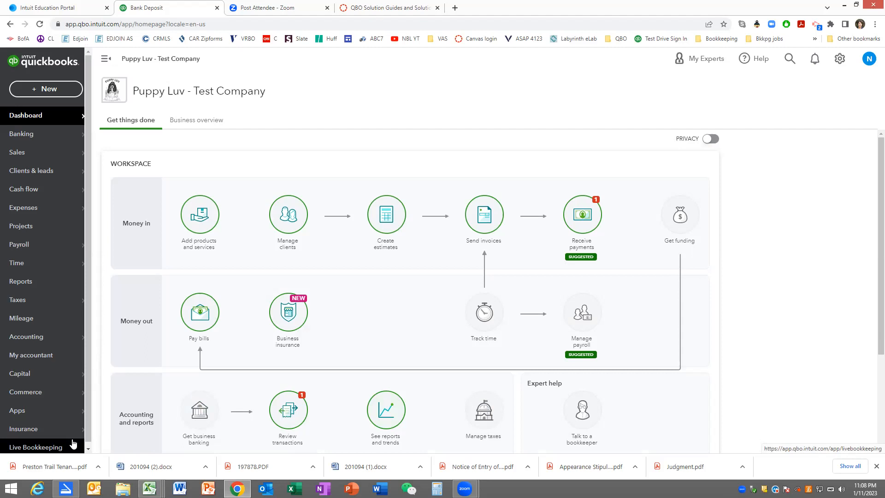
- Open the chart of accounts and check the bank, receivable and payable balances
{"action": "mouse_move", "coordinate": [53, 337]}
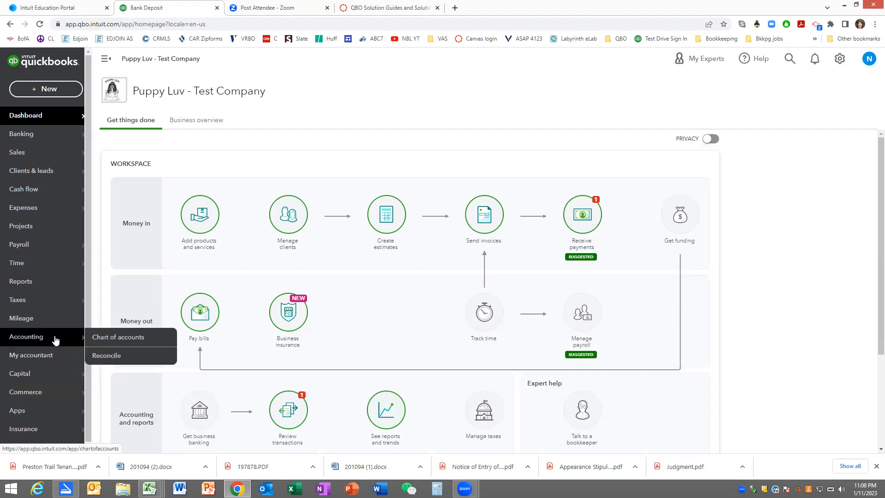
{"action": "left_click", "coordinate": [118, 337]}
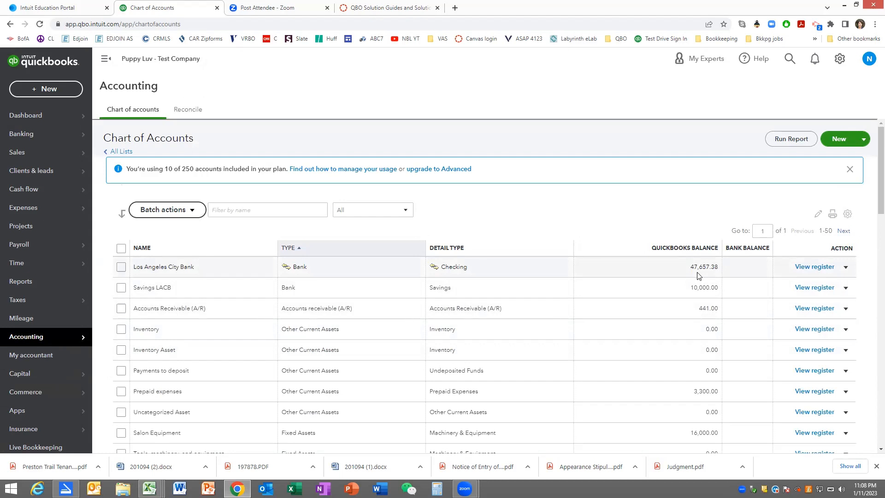
{"action": "scroll", "coordinate": [698, 276], "scroll_direction": "down", "scroll_amount": 2}
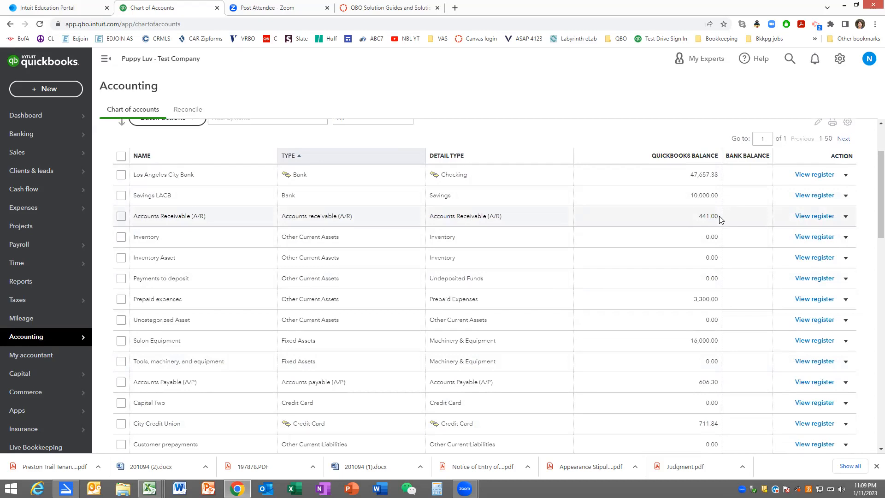
{"action": "scroll", "coordinate": [721, 219], "scroll_direction": "down", "scroll_amount": 3}
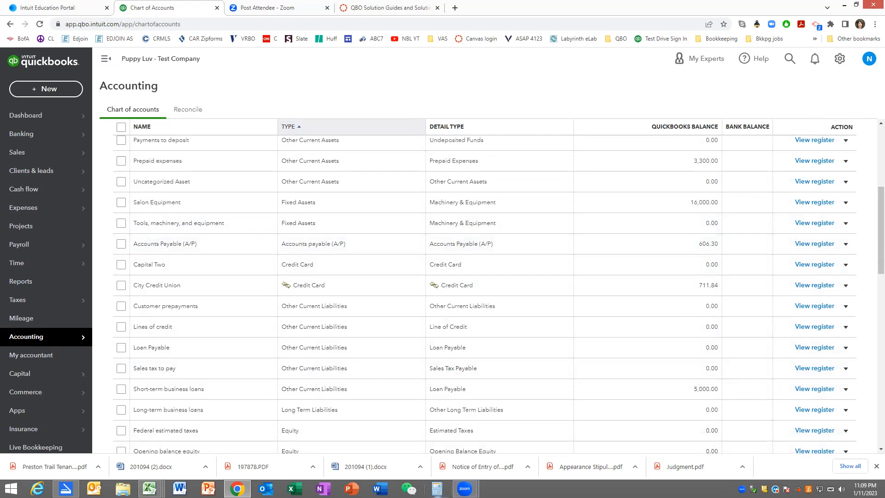
- Switch to Calculator and subtract 577.66 from the Accounts Payable balance of 606.3
{"action": "left_click", "coordinate": [437, 488]}
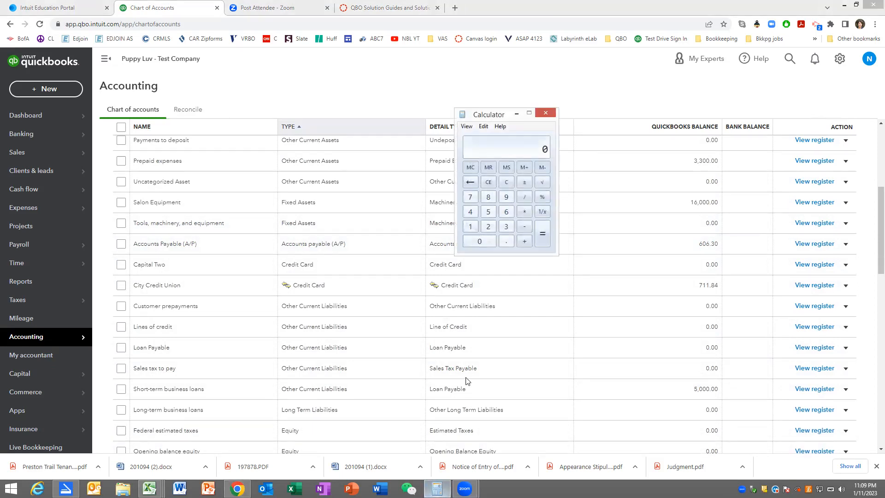
{"action": "type", "text": "606.3"}
{"action": "key", "text": "minus"}
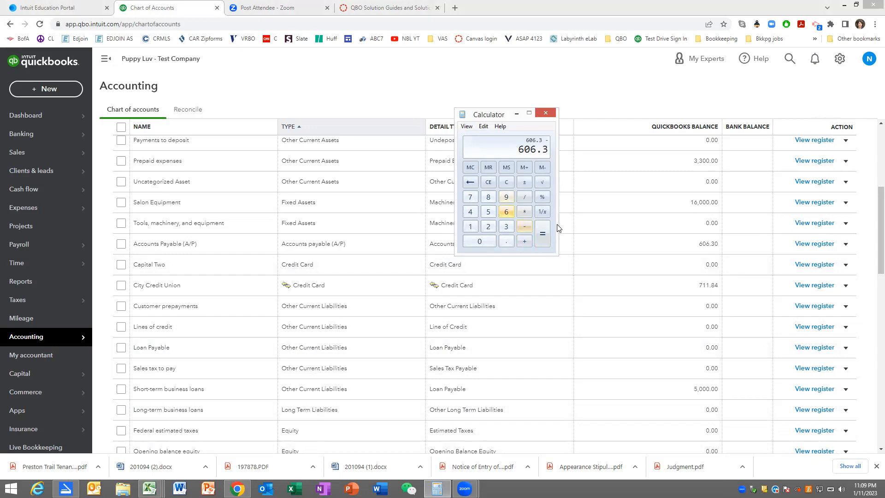
{"action": "type", "text": "577.66"}
{"action": "left_click", "coordinate": [538, 236]}
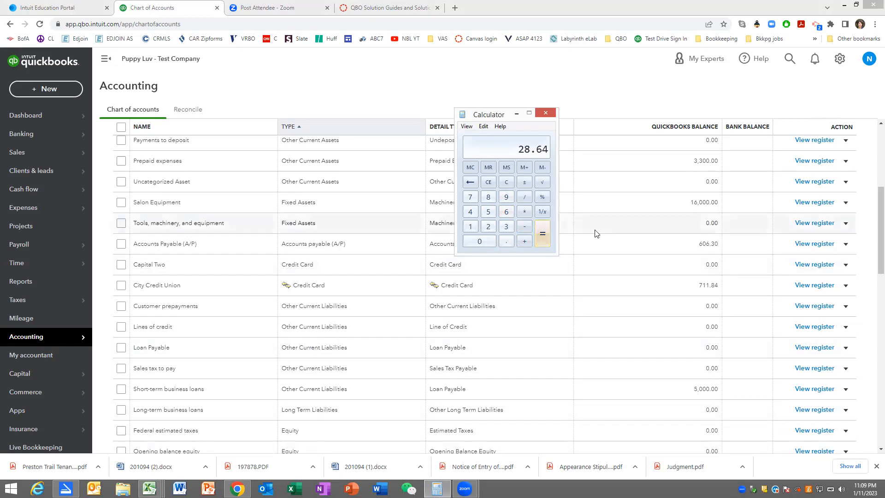
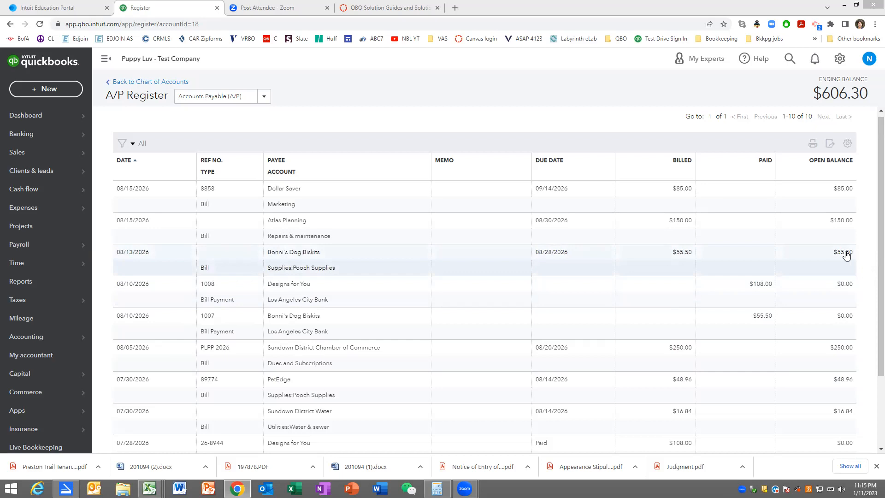
- Set the Pooch Supplies amount on the 08/13/2026 Bonni's Dog Biskits bill to 26.86, then save and close the bill
{"action": "left_click", "coordinate": [846, 255]}
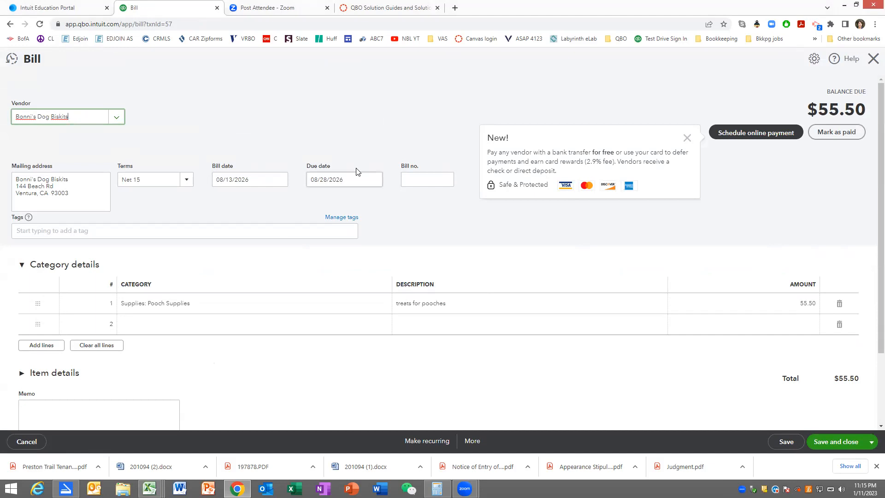
{"action": "left_click", "coordinate": [799, 303]}
{"action": "type", "text": "2"}
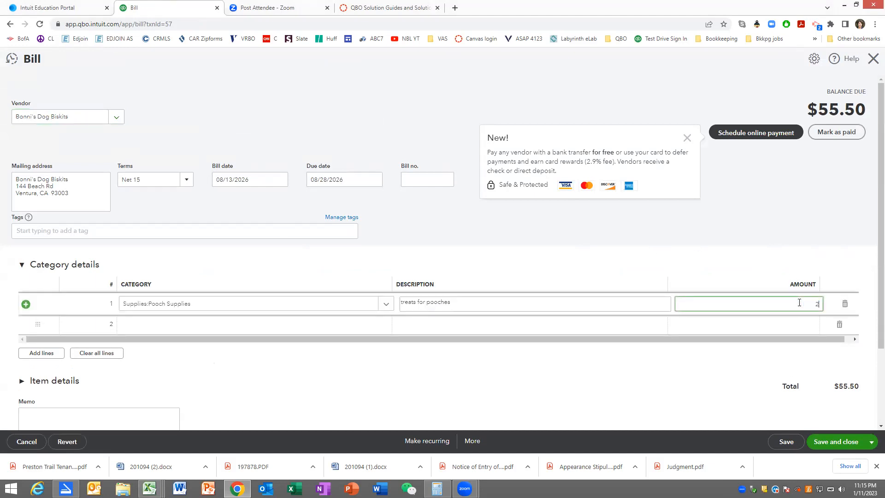
{"action": "type", "text": "6.86"}
{"action": "key", "text": "Tab"}
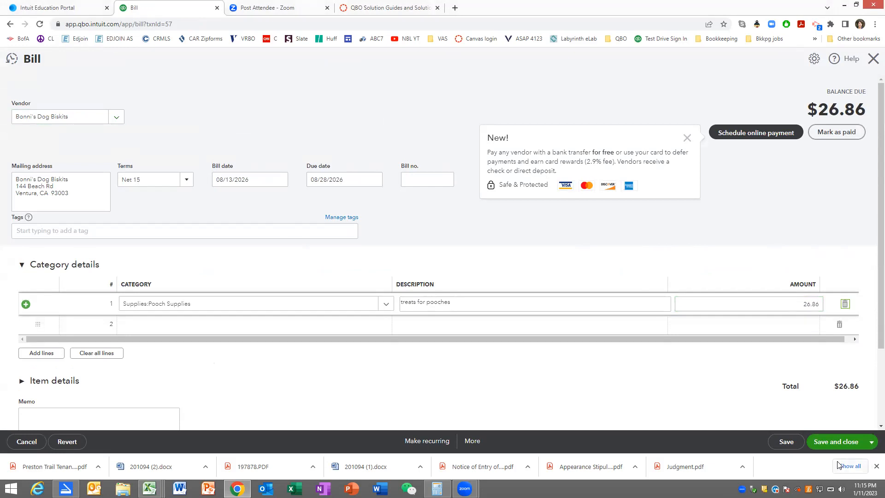
{"action": "left_click", "coordinate": [838, 448]}
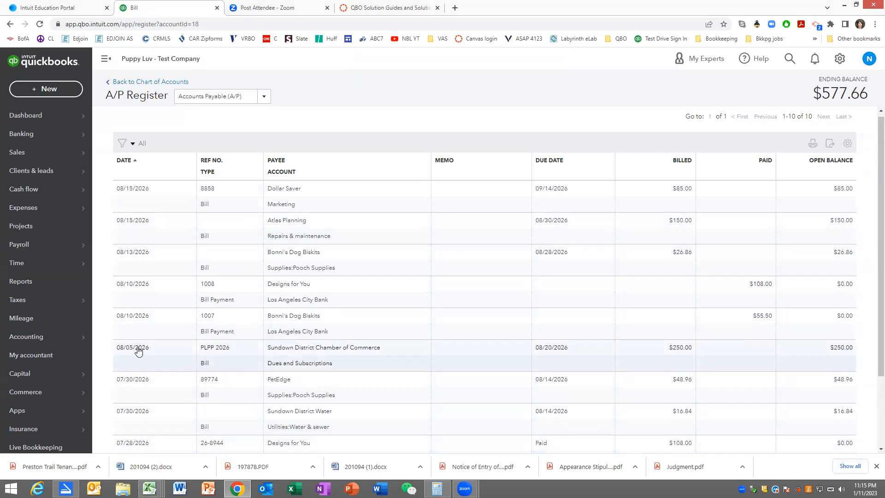
- Return to the chart of accounts and recheck the bank, receivable, payable and credit card balances
{"action": "mouse_move", "coordinate": [44, 336]}
{"action": "left_click", "coordinate": [101, 338]}
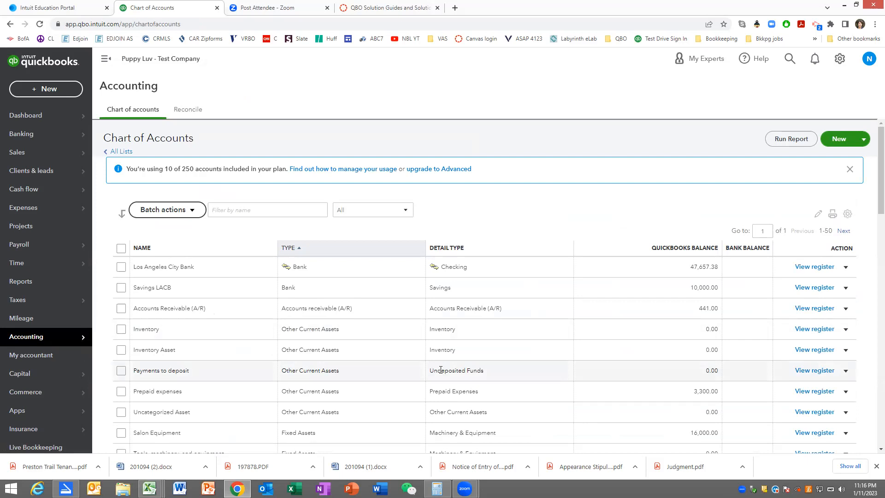
{"action": "scroll", "coordinate": [441, 369], "scroll_direction": "down", "scroll_amount": 3}
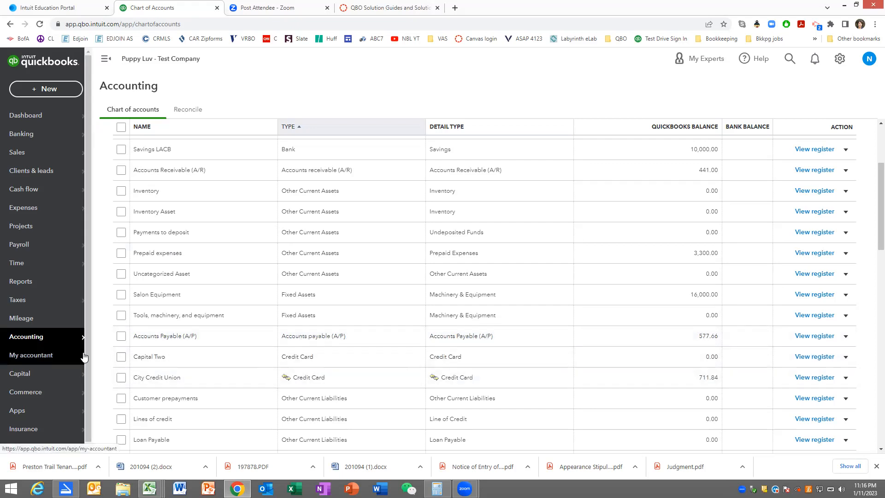
- Find the Sales by Client Summary report in the reports list and open it
{"action": "left_click", "coordinate": [37, 282]}
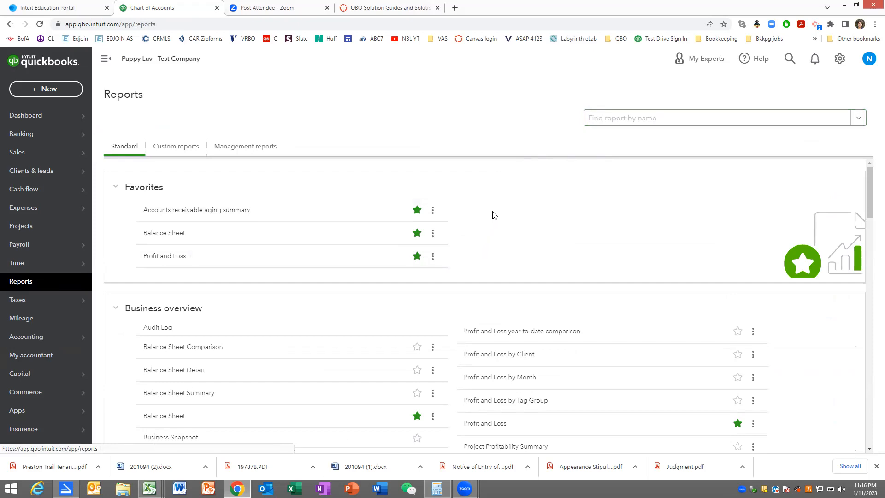
{"action": "key", "text": "ctrl+f"}
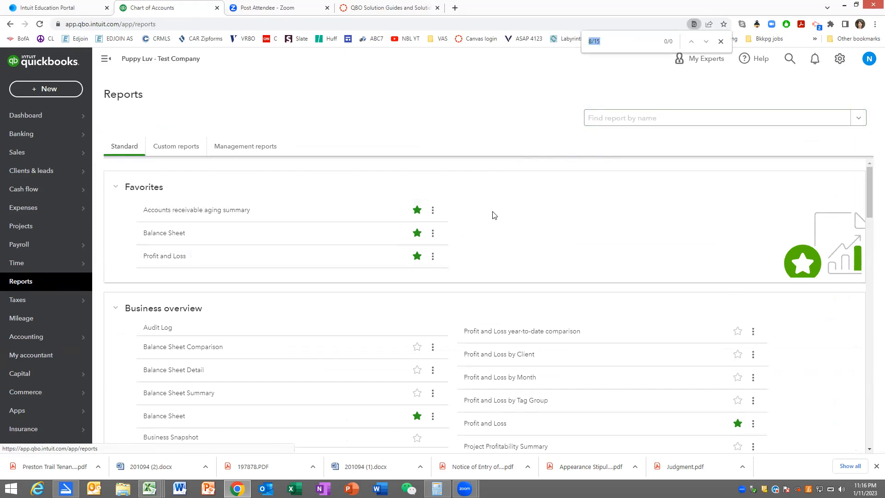
{"action": "type", "text": "sALES BY c"}
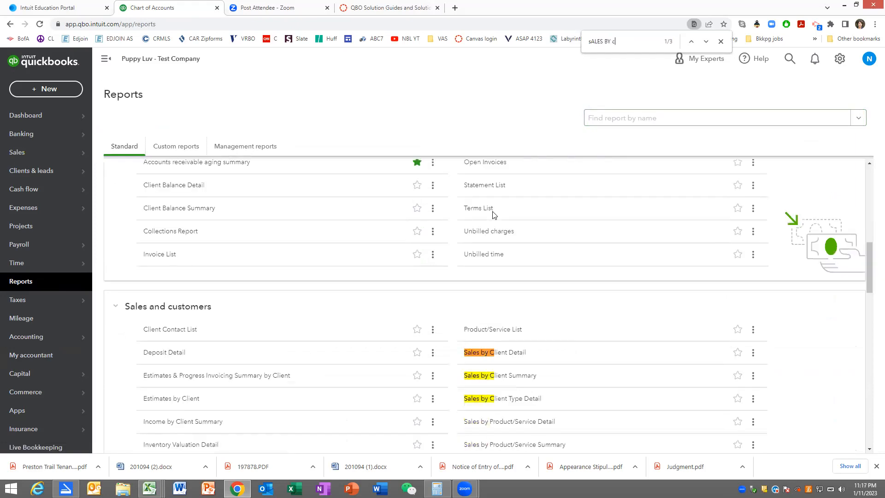
{"action": "type", "text": "LIENT"}
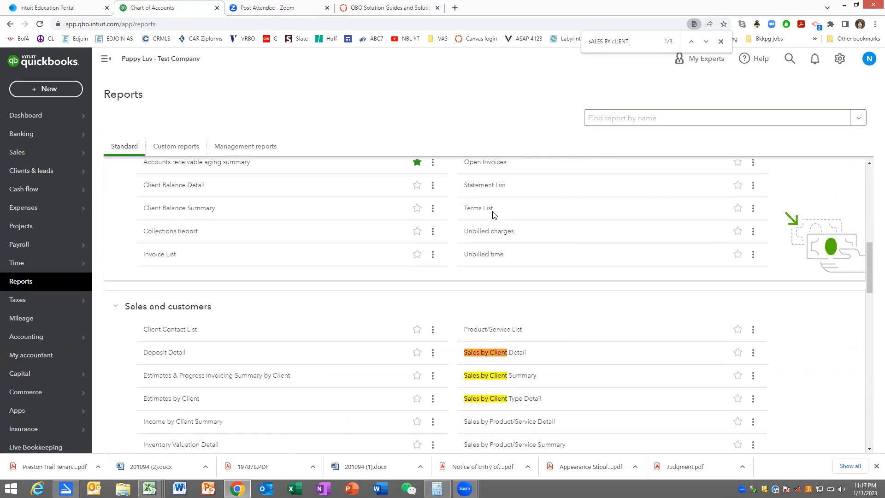
{"action": "type", "text": " summar"}
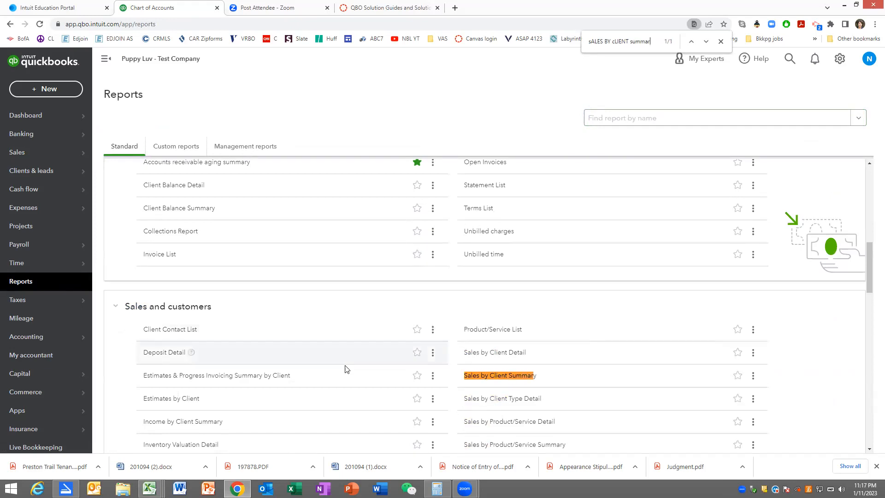
{"action": "left_click", "coordinate": [480, 375]}
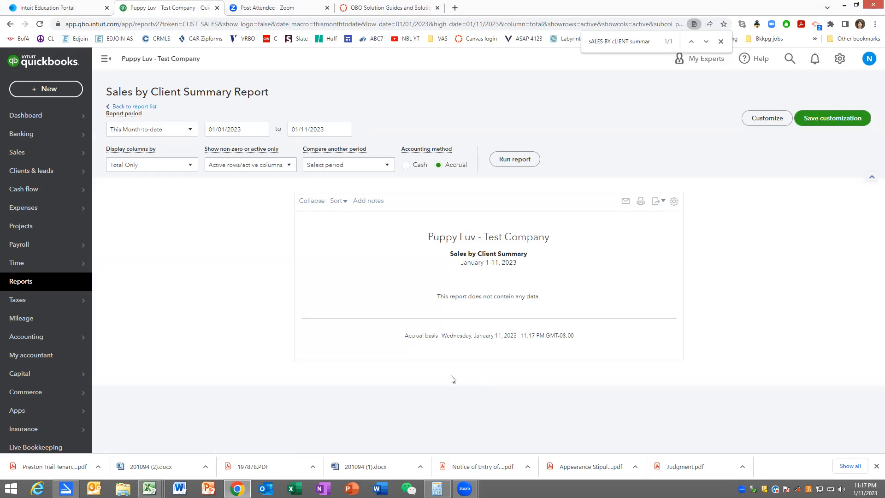
- Run the Sales by Client Summary report for 08/13/2026 to 08/15/2026 and review it through to the total
{"action": "left_click", "coordinate": [249, 130]}
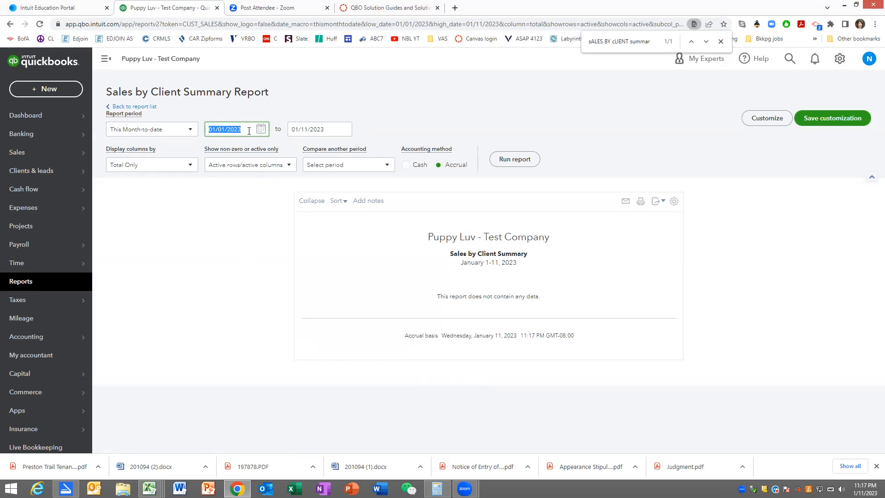
{"action": "type", "text": "081326"}
{"action": "key", "text": "Tab"}
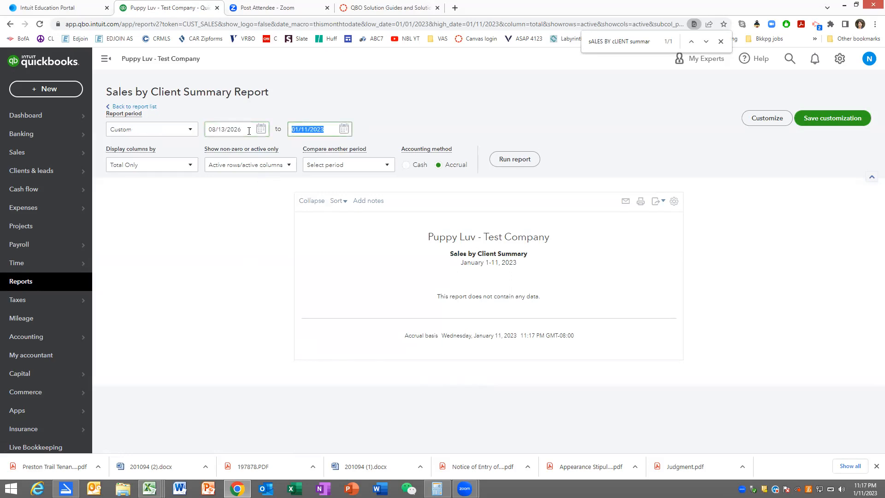
{"action": "type", "text": "081526"}
{"action": "key", "text": "Tab"}
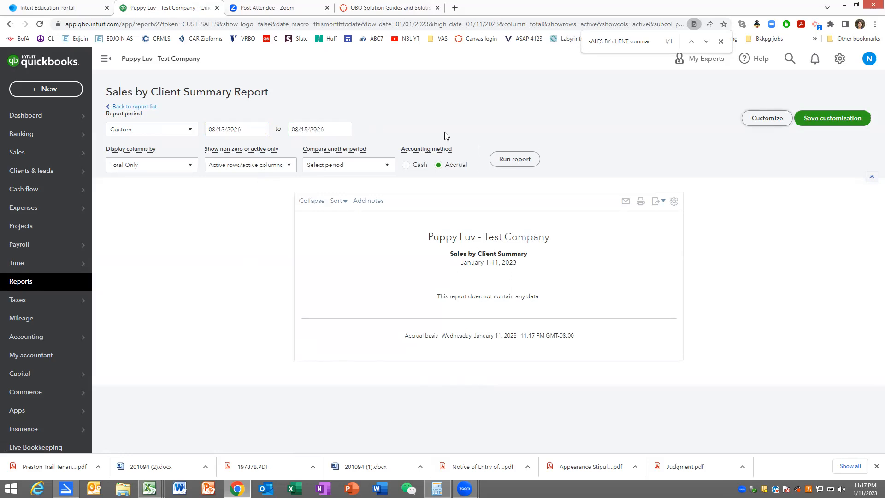
{"action": "left_click", "coordinate": [508, 161]}
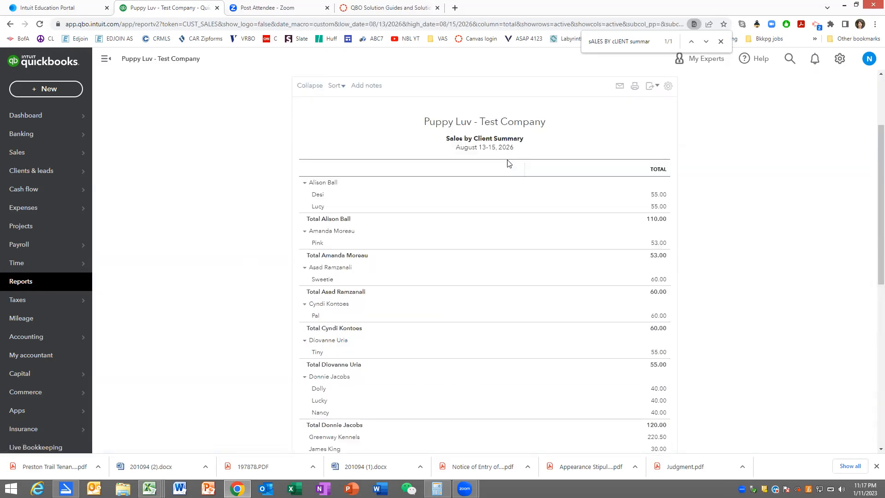
{"action": "scroll", "coordinate": [577, 274], "scroll_direction": "down", "scroll_amount": 8}
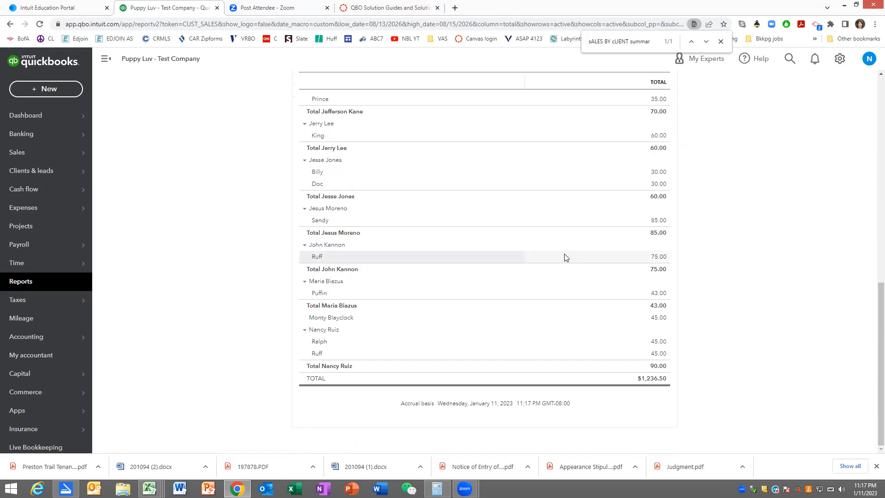
- Switch to the Chapter 6 solutions guide and examine the August 15, 2026 deposit detail and surrounding pages
{"action": "left_click", "coordinate": [382, 13]}
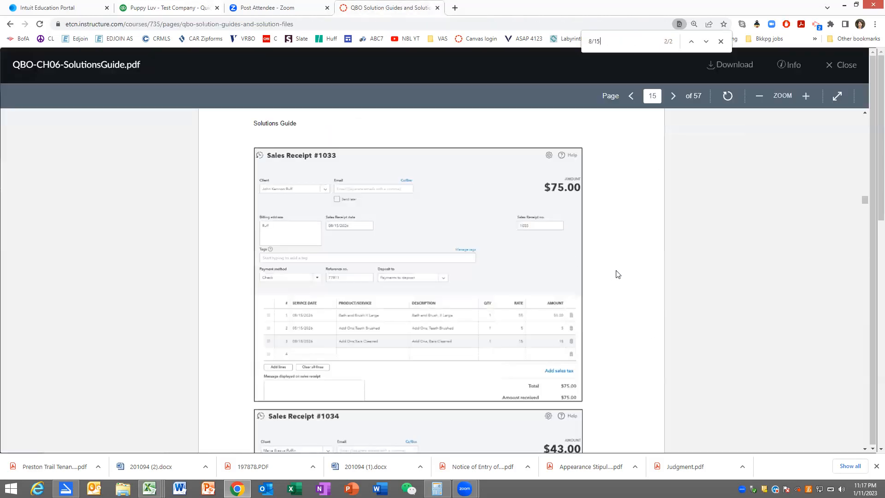
{"action": "scroll", "coordinate": [622, 273], "scroll_direction": "down", "scroll_amount": 5}
{"action": "scroll", "coordinate": [623, 273], "scroll_direction": "down", "scroll_amount": 20}
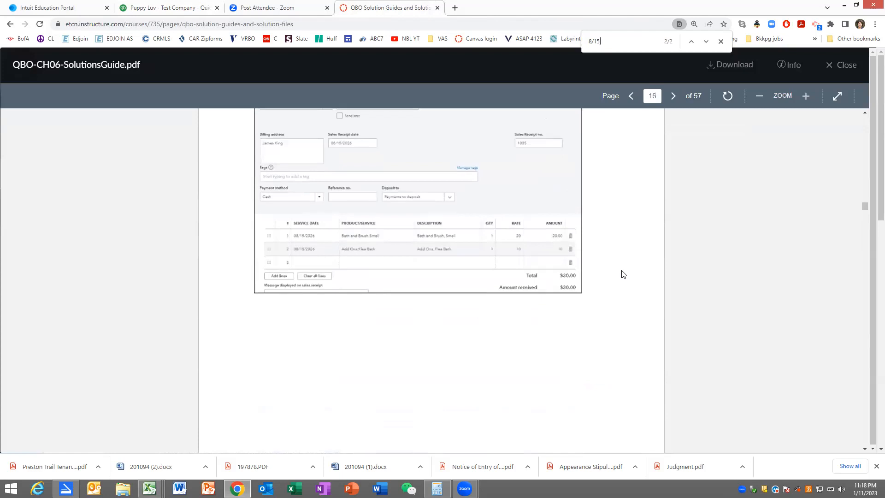
{"action": "scroll", "coordinate": [623, 273], "scroll_direction": "down", "scroll_amount": 10}
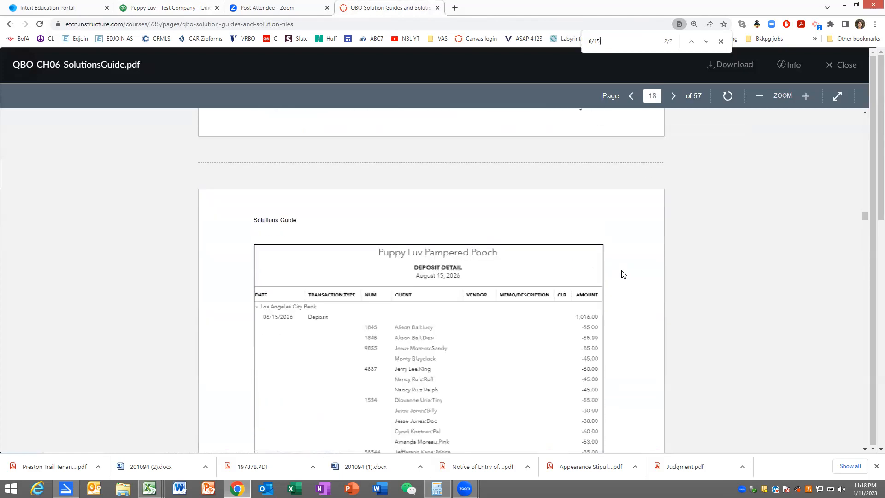
{"action": "scroll", "coordinate": [623, 273], "scroll_direction": "up", "scroll_amount": 3}
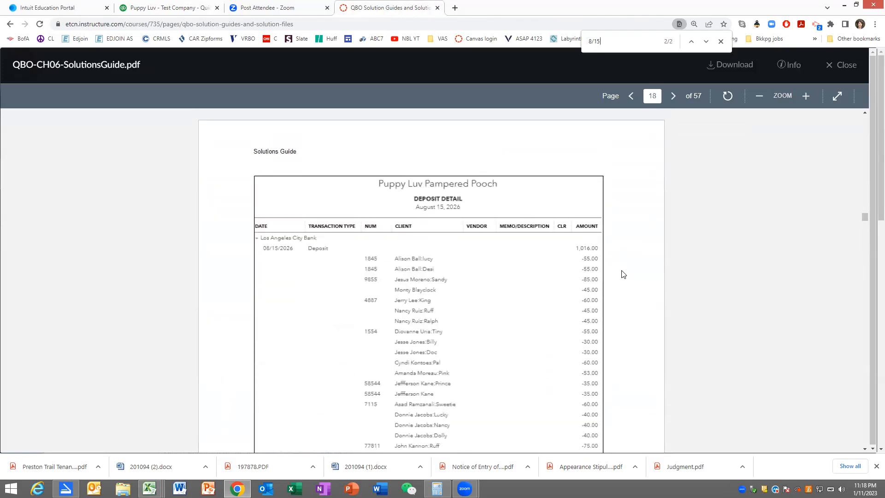
{"action": "scroll", "coordinate": [623, 274], "scroll_direction": "down", "scroll_amount": 3}
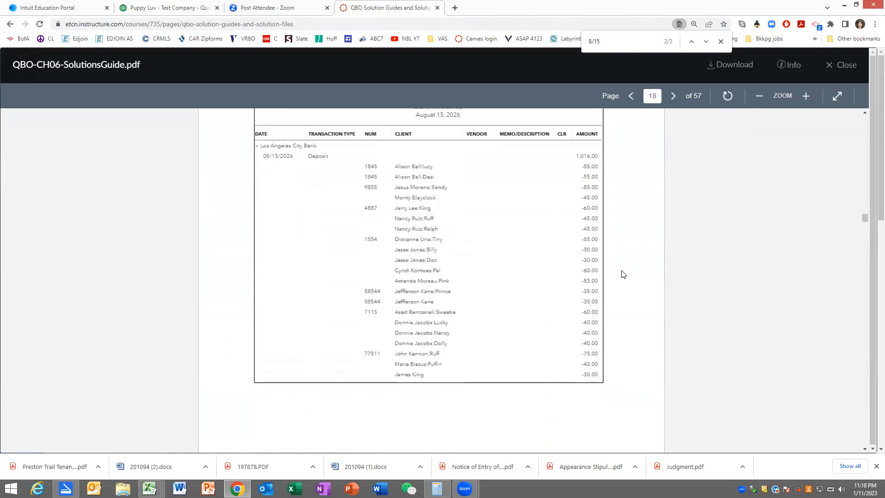
{"action": "scroll", "coordinate": [623, 274], "scroll_direction": "down", "scroll_amount": 6}
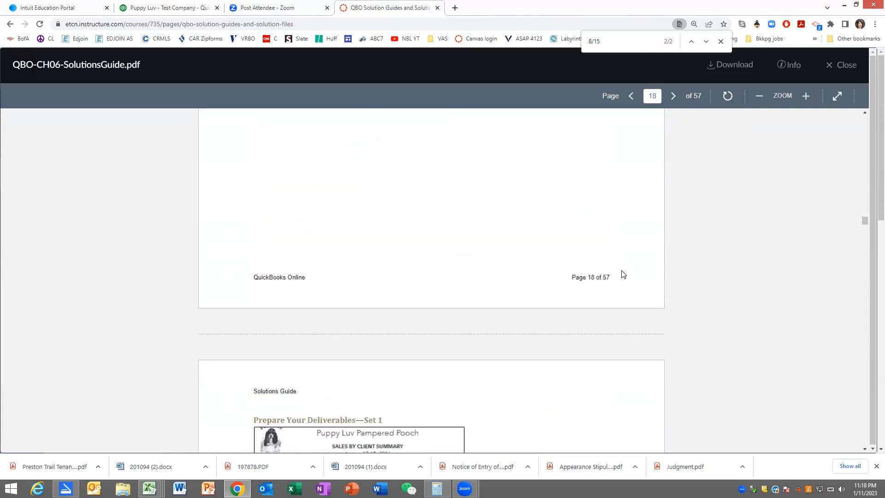
{"action": "scroll", "coordinate": [622, 273], "scroll_direction": "up", "scroll_amount": 6}
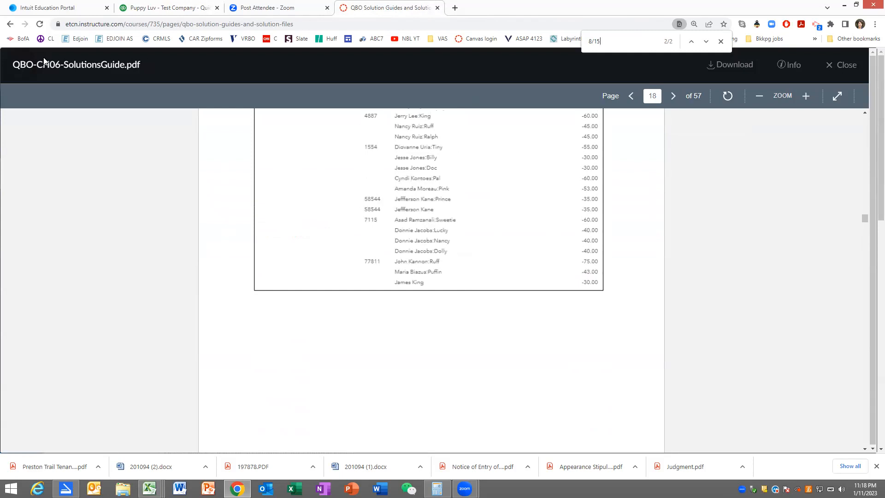
- Leave the open guide and reopen QBO-CH06-SolutionsGuide.pdf from the course's solution guides page
{"action": "left_click", "coordinate": [10, 25]}
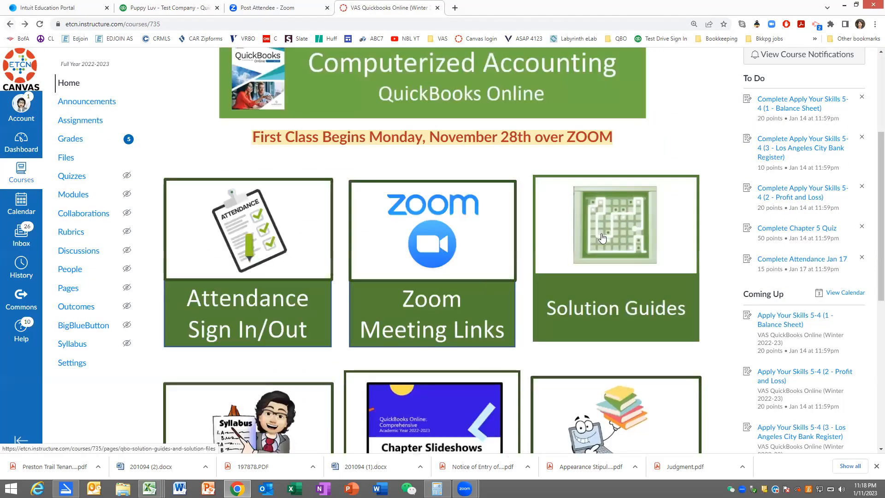
{"action": "left_click", "coordinate": [595, 303]}
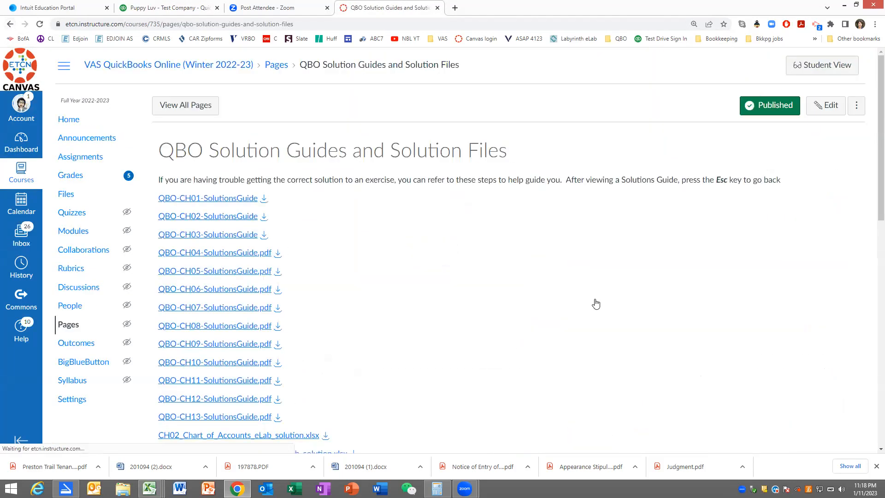
{"action": "left_click", "coordinate": [206, 289]}
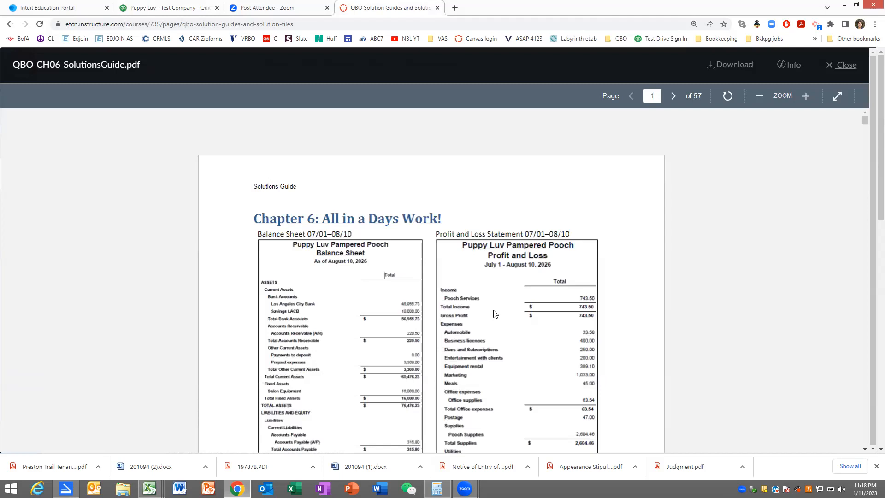
- Look through the solutions guide to the August 13-15, 2026 Sales by Client Summary and examine it through to its total
{"action": "scroll", "coordinate": [494, 314], "scroll_direction": "down", "scroll_amount": 12}
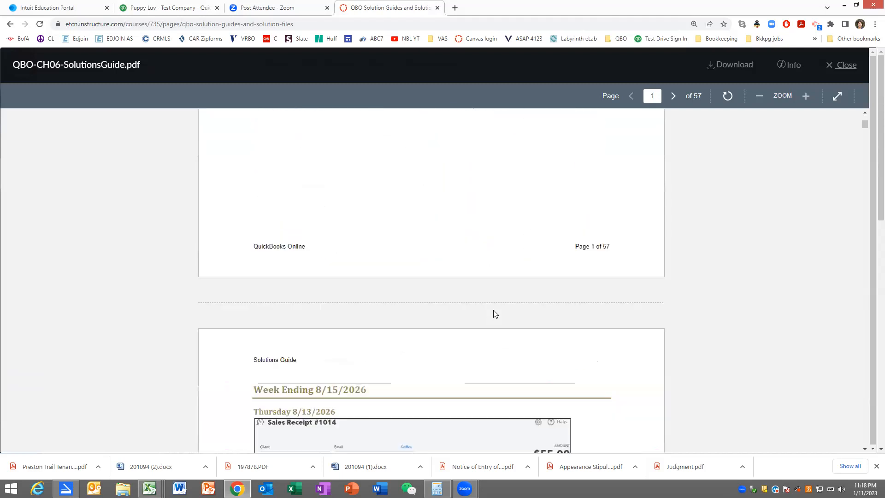
{"action": "scroll", "coordinate": [494, 314], "scroll_direction": "down", "scroll_amount": 10}
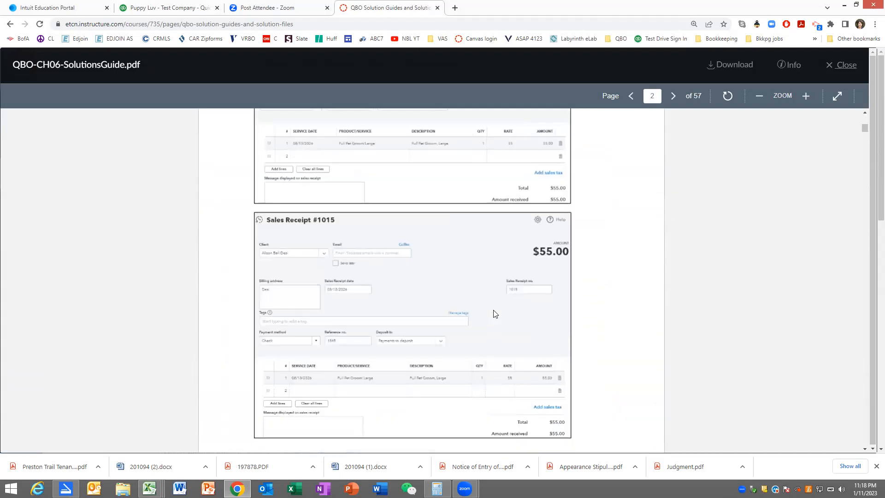
{"action": "scroll", "coordinate": [494, 314], "scroll_direction": "down", "scroll_amount": 12}
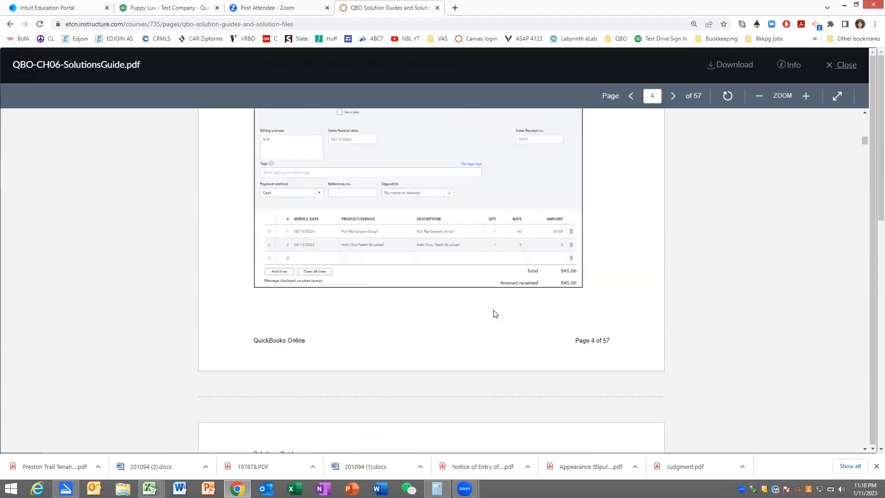
{"action": "scroll", "coordinate": [495, 313], "scroll_direction": "down", "scroll_amount": 12}
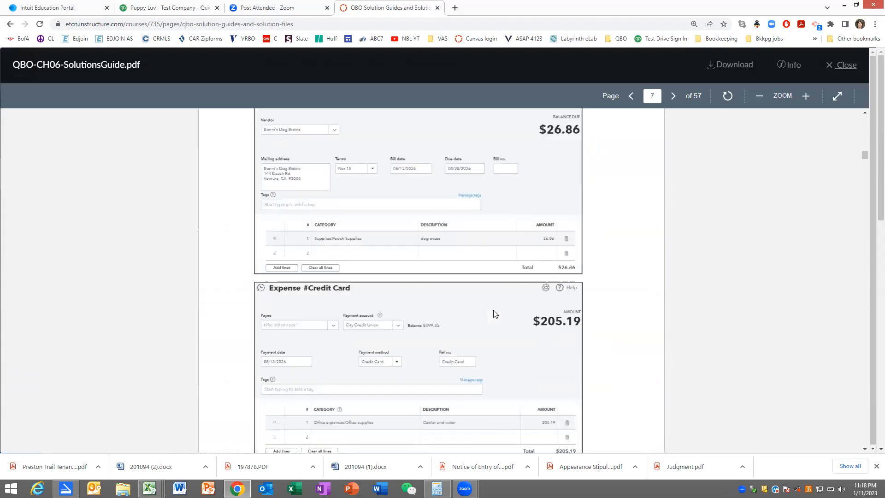
{"action": "scroll", "coordinate": [494, 314], "scroll_direction": "down", "scroll_amount": 15}
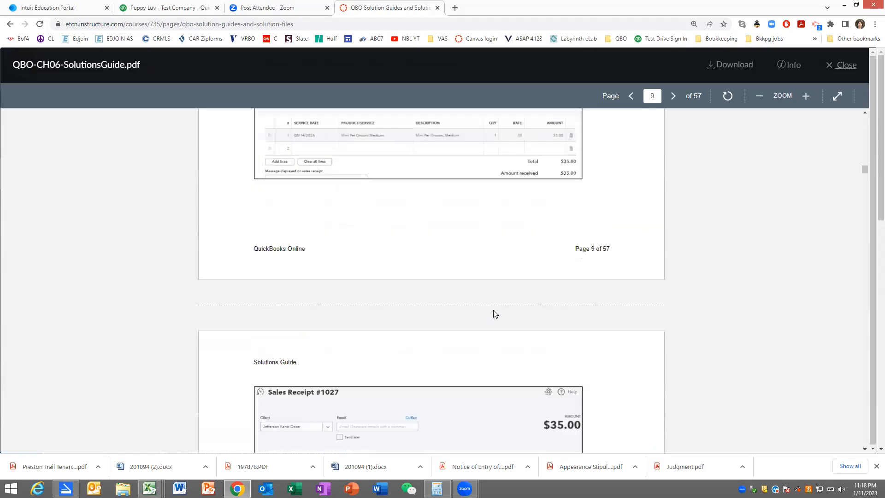
{"action": "scroll", "coordinate": [494, 314], "scroll_direction": "down", "scroll_amount": 10}
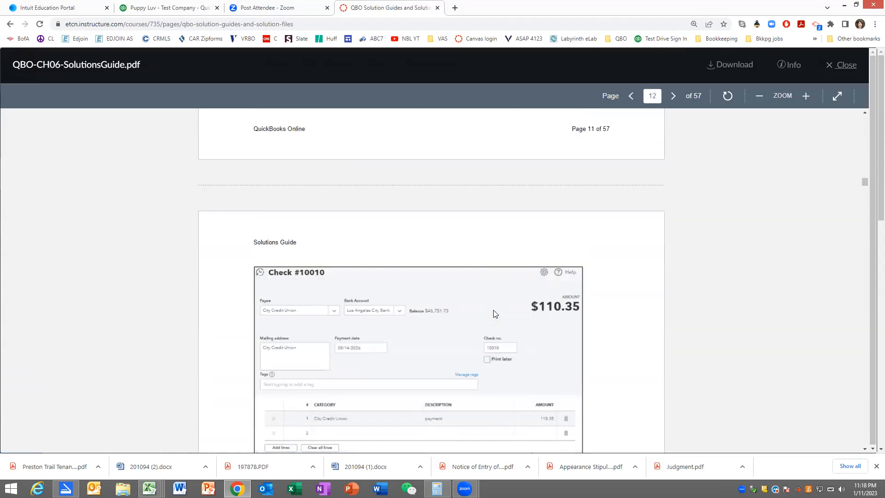
{"action": "scroll", "coordinate": [495, 313], "scroll_direction": "down", "scroll_amount": 12}
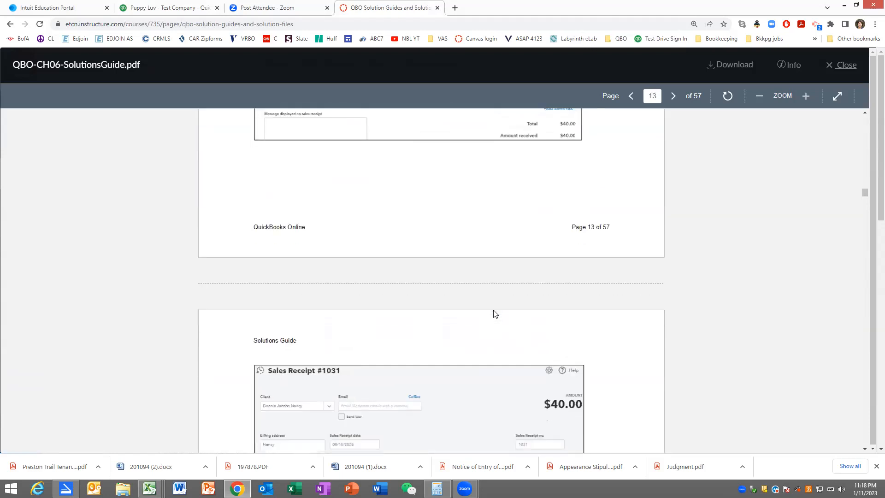
{"action": "scroll", "coordinate": [493, 312], "scroll_direction": "down", "scroll_amount": 12}
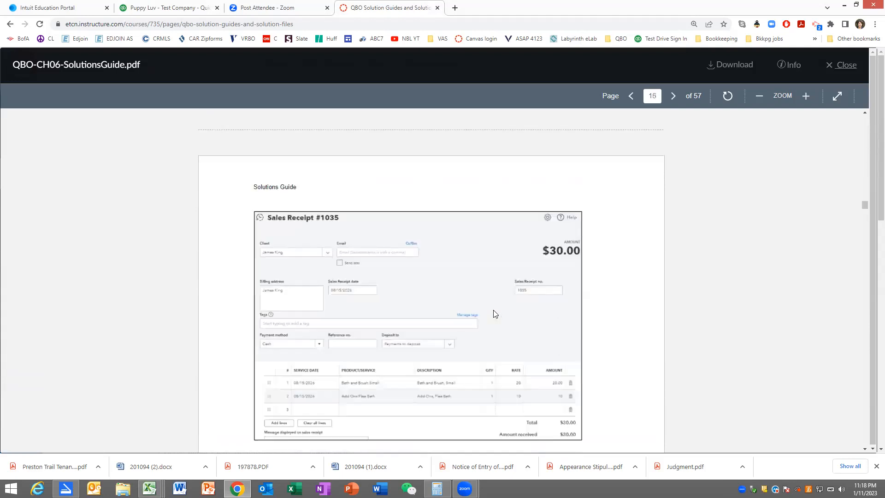
{"action": "scroll", "coordinate": [494, 313], "scroll_direction": "down", "scroll_amount": 12}
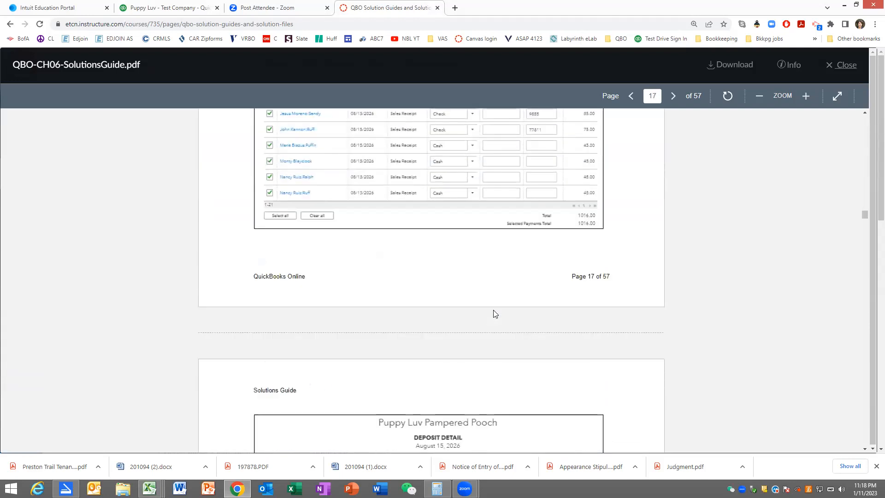
{"action": "scroll", "coordinate": [495, 314], "scroll_direction": "down", "scroll_amount": 3}
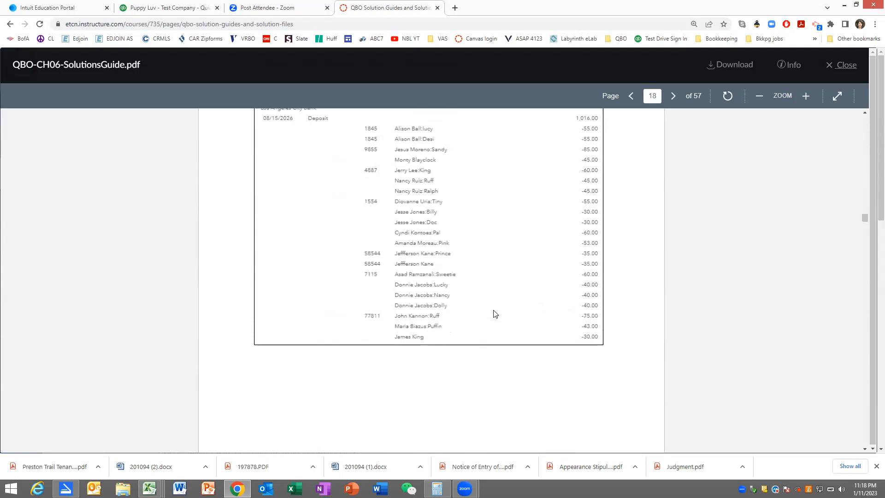
{"action": "scroll", "coordinate": [494, 314], "scroll_direction": "up", "scroll_amount": 5}
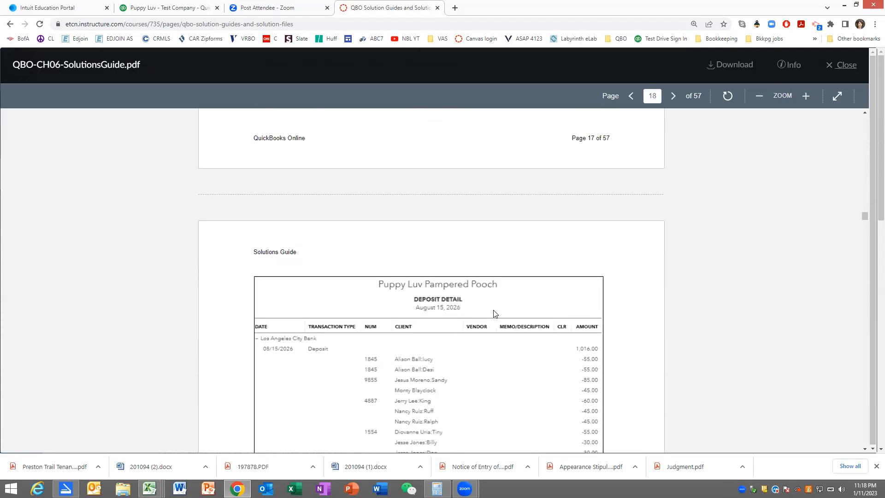
{"action": "scroll", "coordinate": [495, 313], "scroll_direction": "down", "scroll_amount": 13}
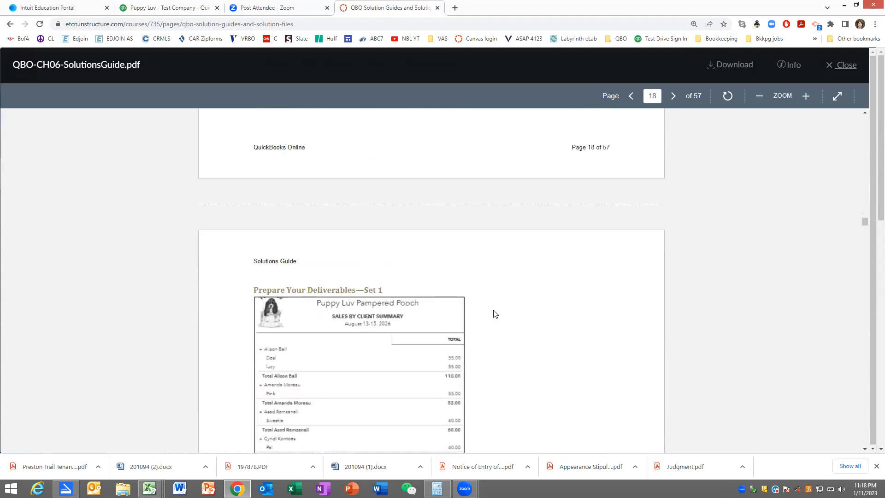
{"action": "scroll", "coordinate": [494, 314], "scroll_direction": "down", "scroll_amount": 3}
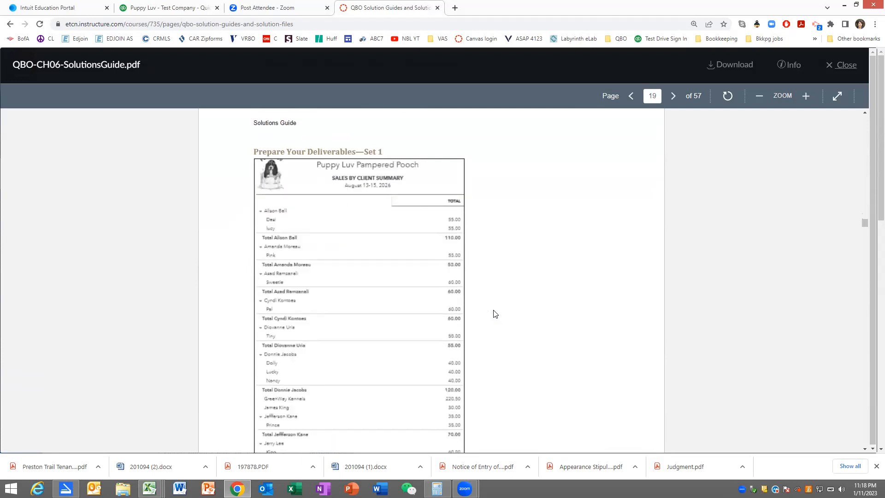
{"action": "scroll", "coordinate": [494, 313], "scroll_direction": "down", "scroll_amount": 8}
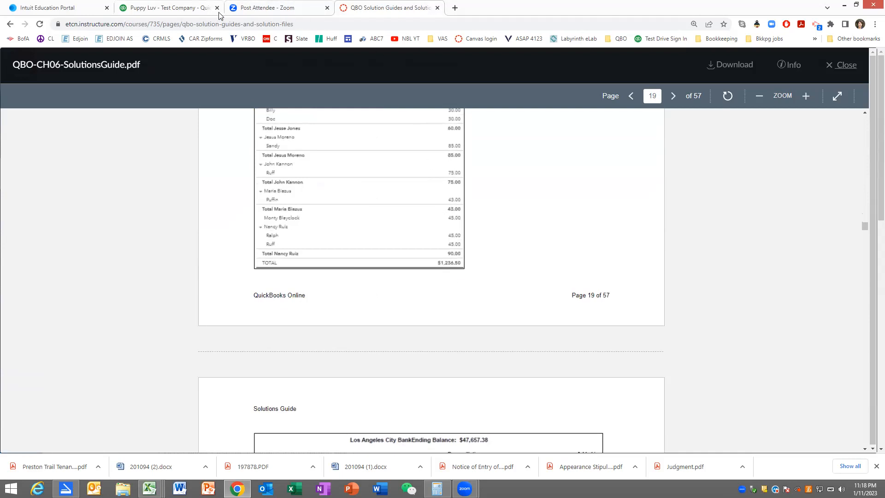
- Return to the Puppy Luv test company's Sales by Client Summary report and export it to Excel
{"action": "left_click", "coordinate": [159, 8]}
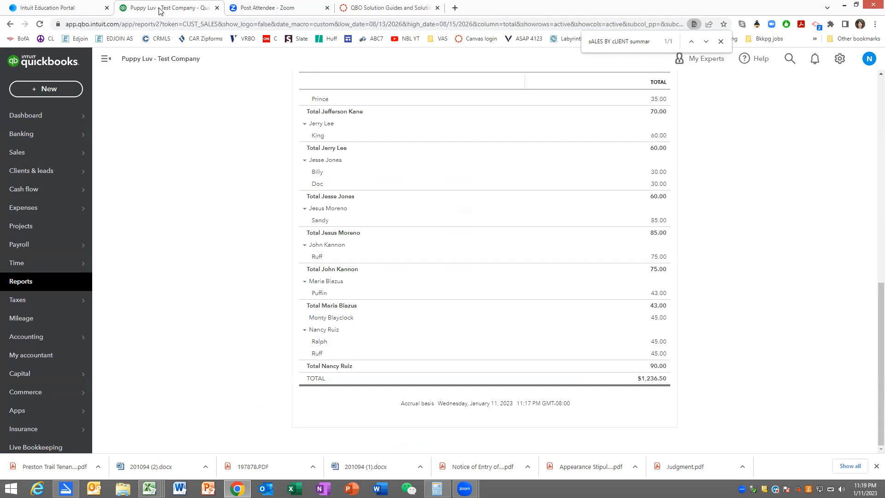
{"action": "scroll", "coordinate": [813, 297], "scroll_direction": "up", "scroll_amount": 10}
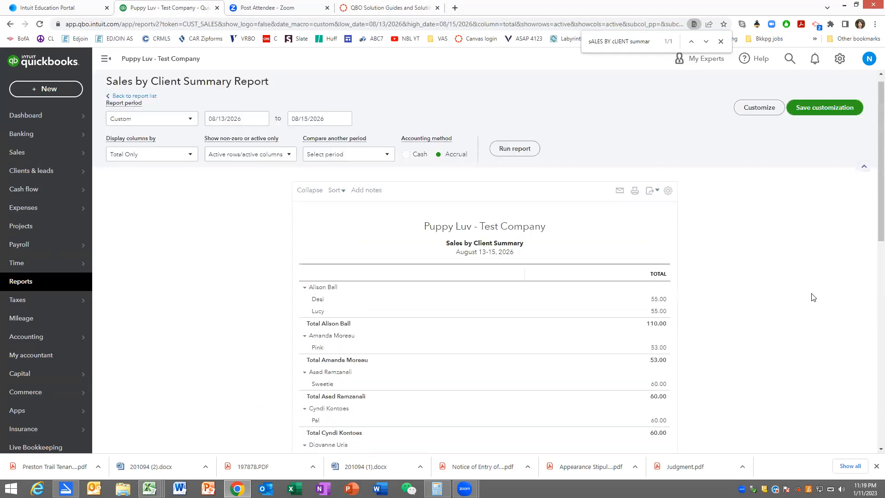
{"action": "scroll", "coordinate": [813, 297], "scroll_direction": "up", "scroll_amount": 1}
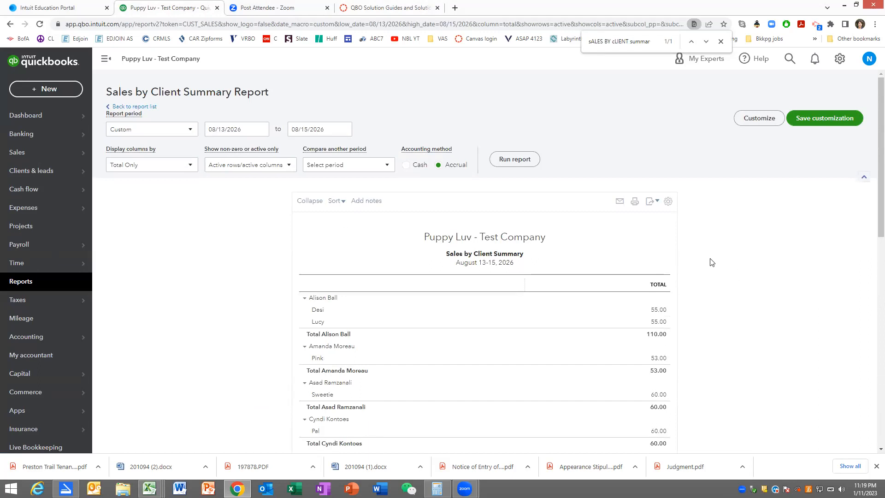
{"action": "left_click", "coordinate": [650, 203]}
{"action": "left_click", "coordinate": [613, 217]}
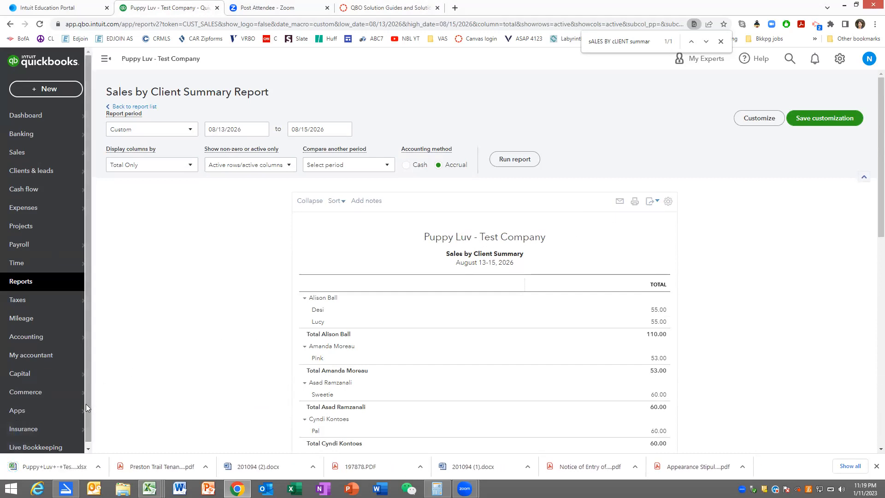
- Open the downloaded Sales by Client Summary workbook in Excel and enable editing, with the unrelated workbook out of the way
{"action": "left_click", "coordinate": [47, 465]}
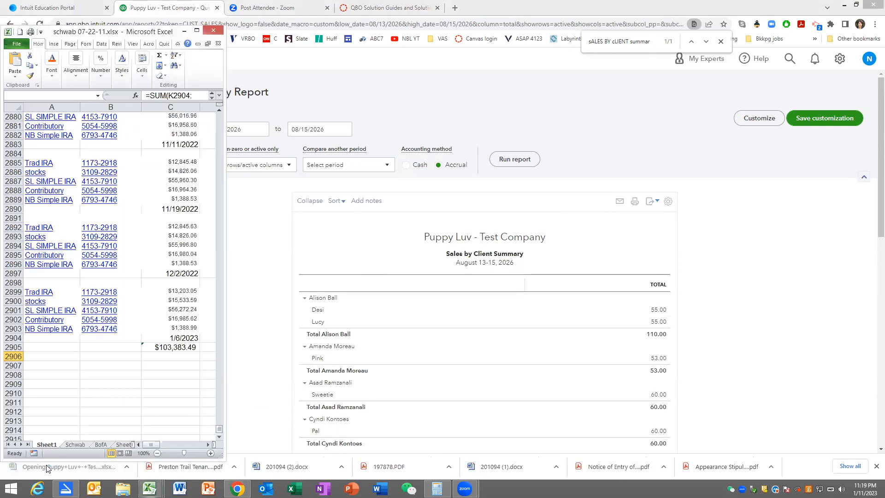
{"action": "left_click", "coordinate": [195, 31]}
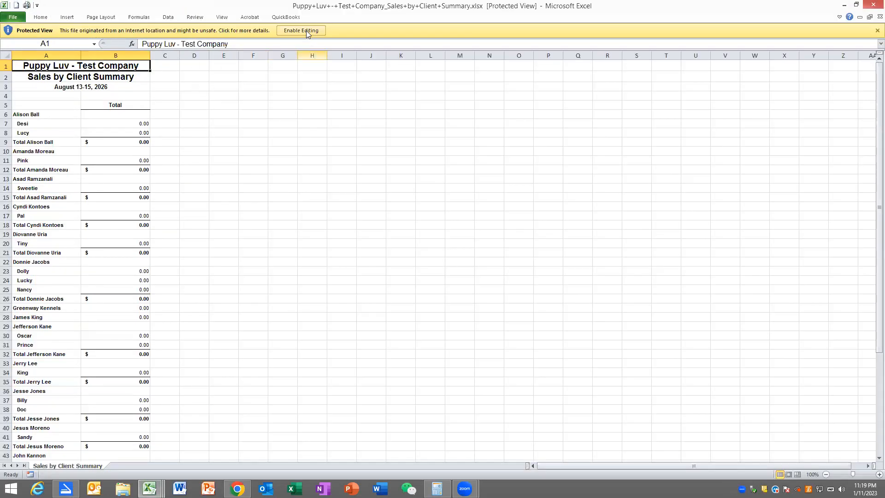
{"action": "left_click", "coordinate": [306, 31]}
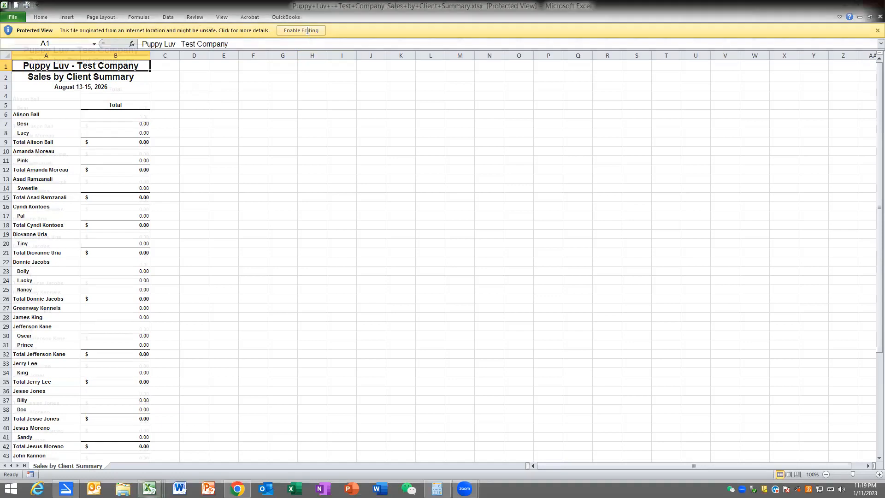
- Start saving a copy of the workbook and choose the Completed Assignments folder inside Quickbooks W22 as its location
{"action": "left_click", "coordinate": [7, 18]}
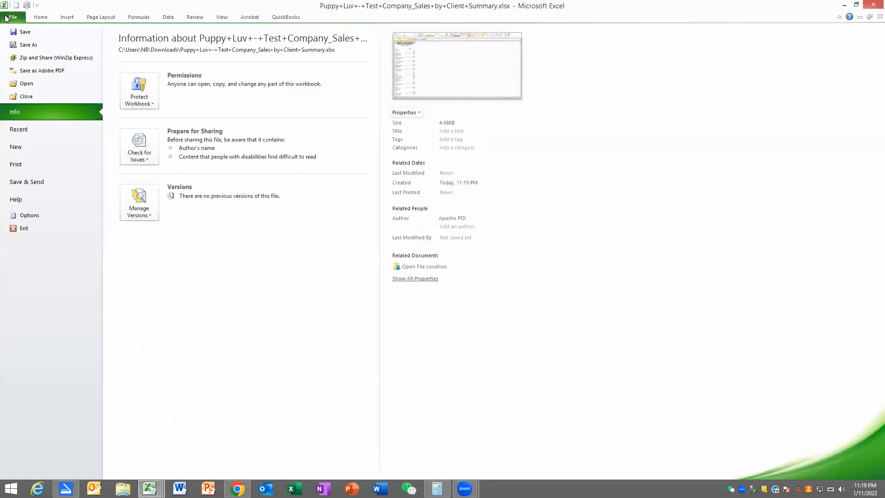
{"action": "left_click", "coordinate": [16, 45]}
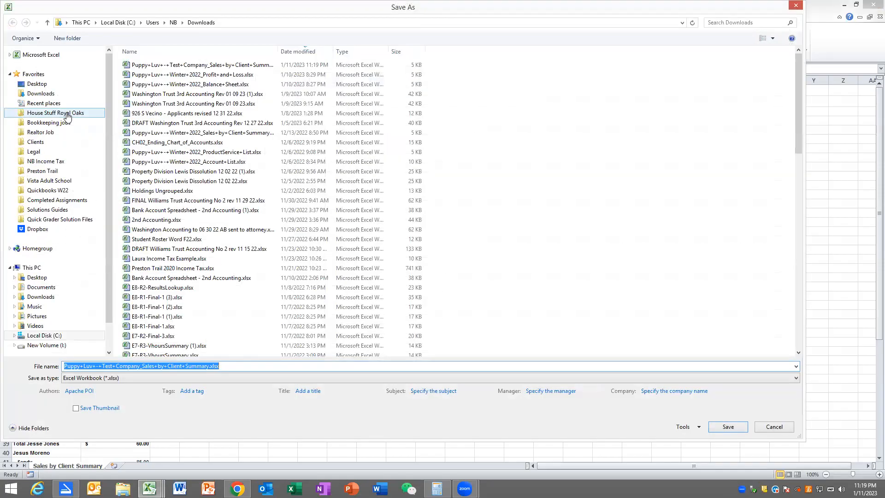
{"action": "left_click", "coordinate": [51, 191]}
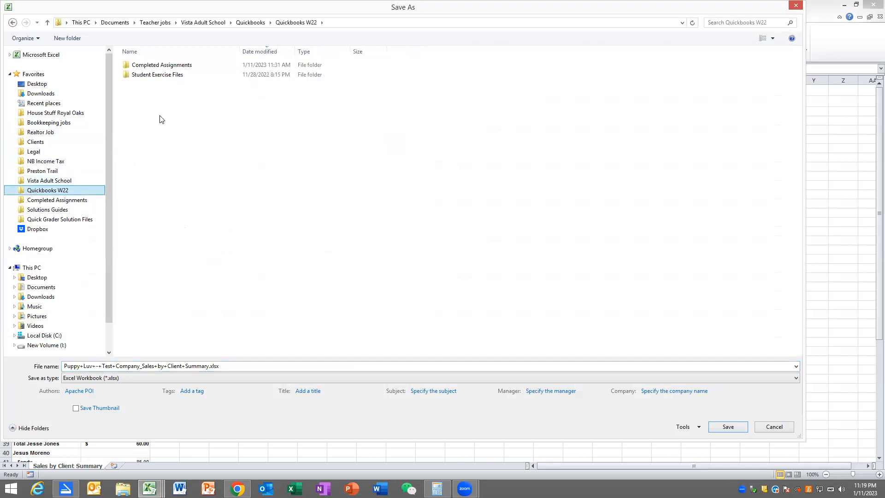
{"action": "double_click", "coordinate": [173, 65]}
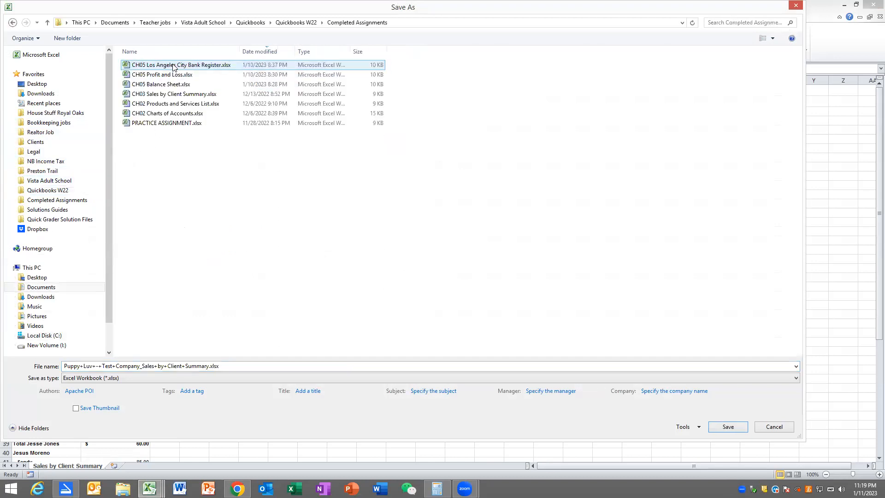
- Name the copy "CH06 Sales by CLient Summary 8.15.26", keep the Excel Workbook (*.xlsx) format and save it
{"action": "double_click", "coordinate": [155, 364]}
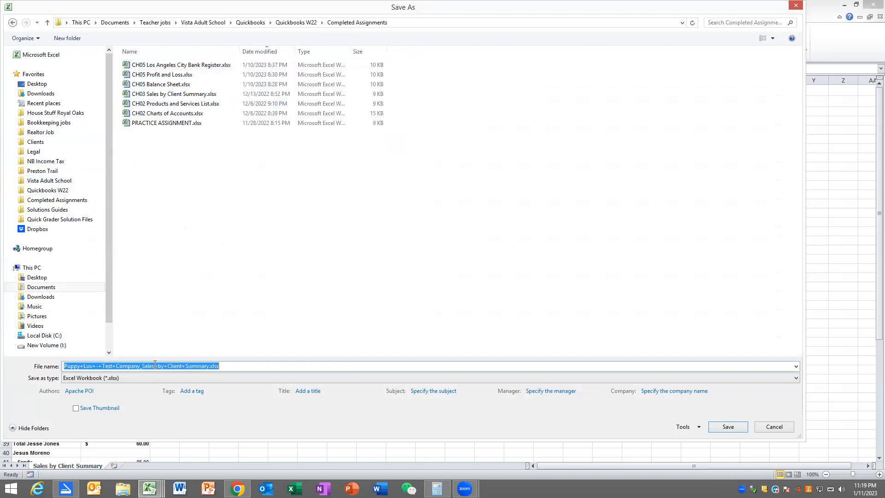
{"action": "type", "text": "CH0"}
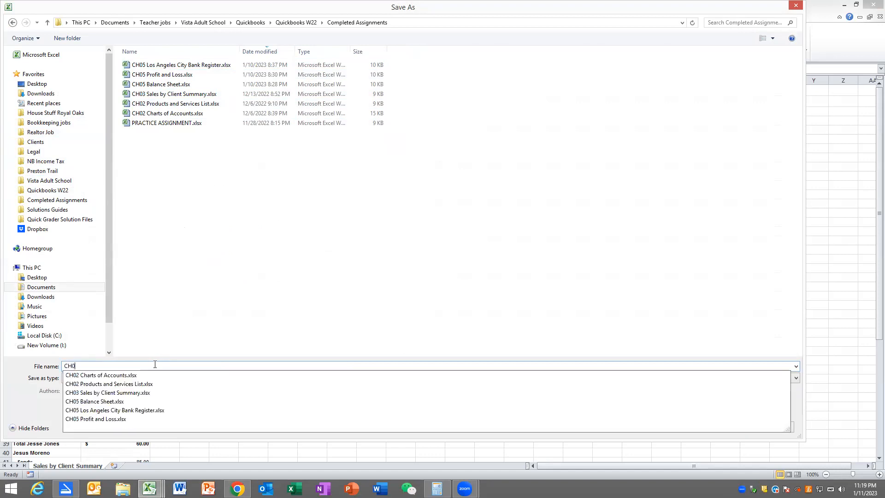
{"action": "type", "text": "6 Sa"}
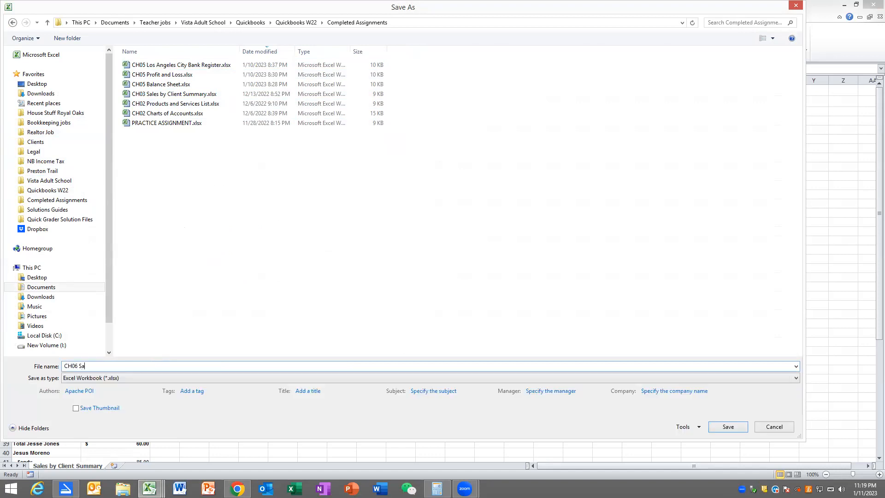
{"action": "type", "text": "les by CLient Summary 8.15.26"}
{"action": "left_click", "coordinate": [88, 379]}
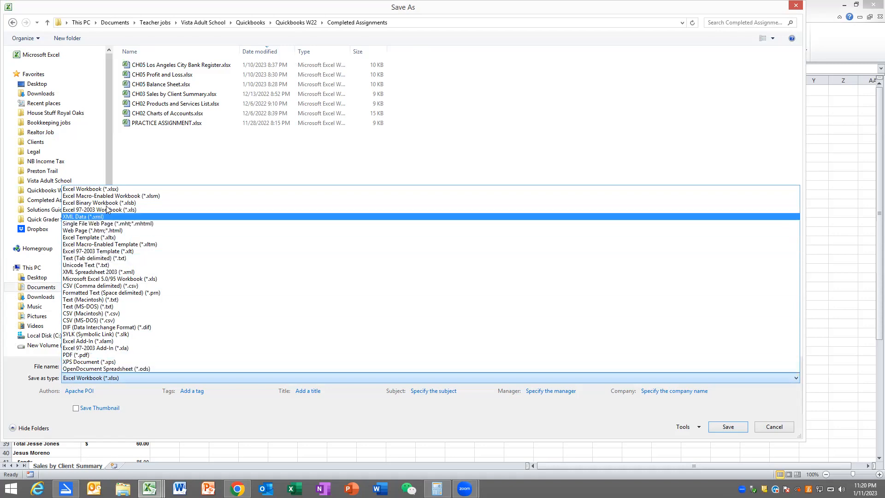
{"action": "left_click", "coordinate": [110, 189]}
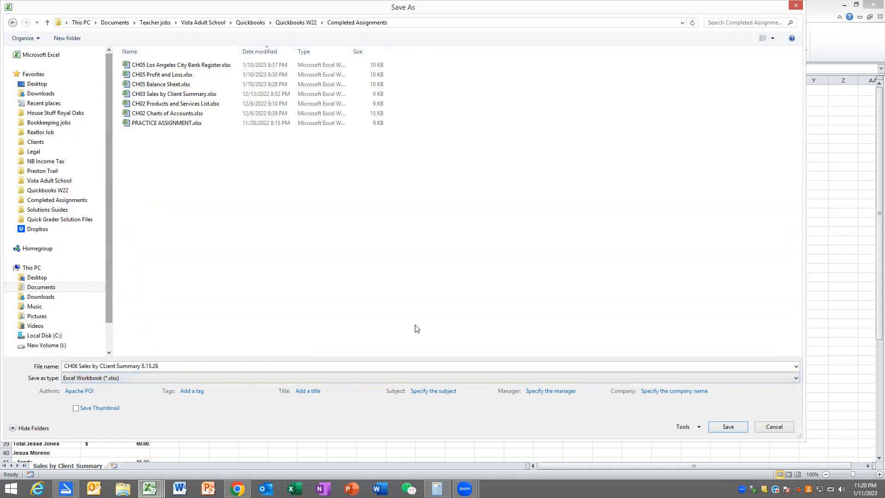
{"action": "left_click", "coordinate": [720, 425]}
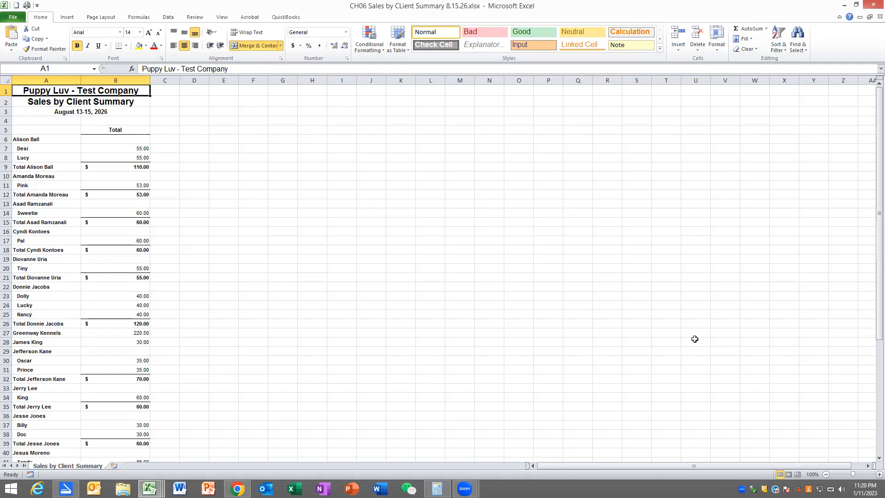
- Switch back to QuickBooks, open the Los Angeles City Bank register from the Chart of Accounts and export it to Excel
{"action": "left_click", "coordinate": [237, 489]}
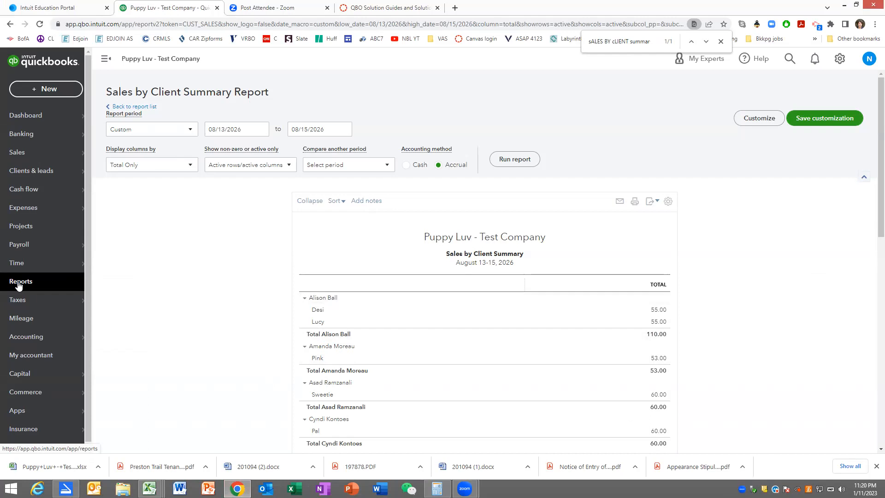
{"action": "mouse_move", "coordinate": [19, 340]}
{"action": "left_click", "coordinate": [104, 339]}
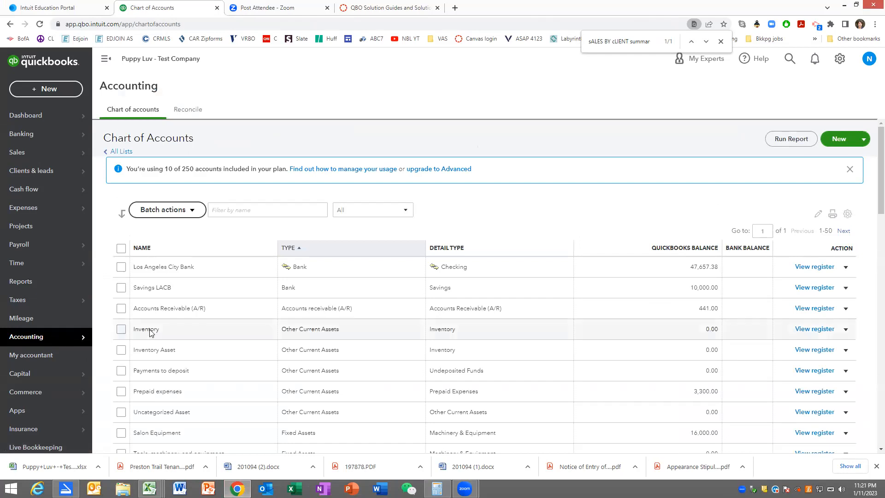
{"action": "left_click", "coordinate": [803, 269]}
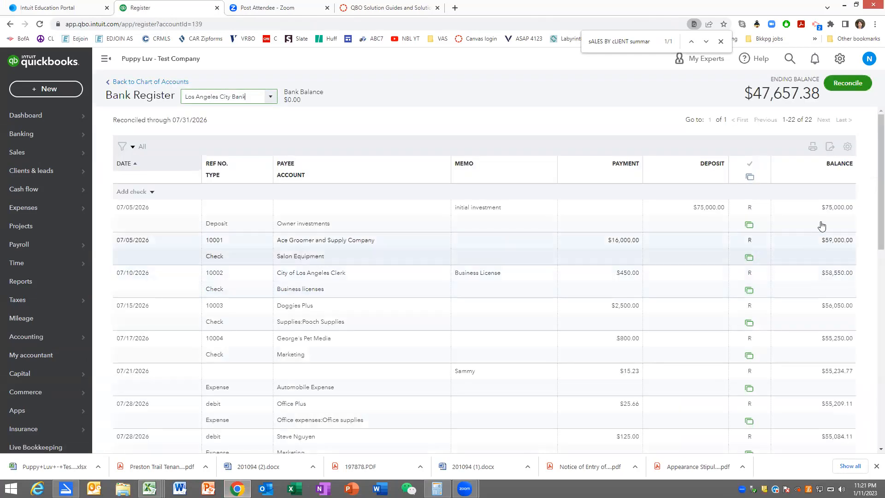
{"action": "left_click", "coordinate": [830, 147]}
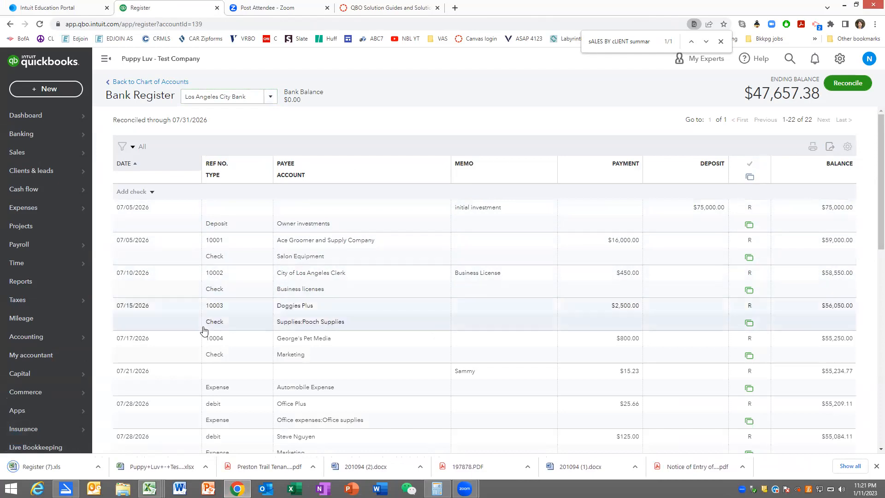
- Open the downloaded Los Angeles City Bank register in Excel, enable editing and start saving a copy of it
{"action": "left_click", "coordinate": [37, 465]}
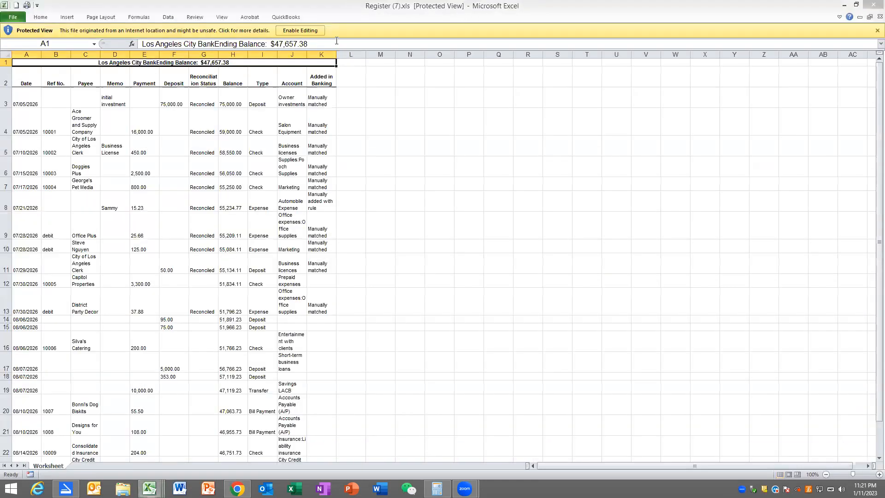
{"action": "left_click", "coordinate": [296, 30]}
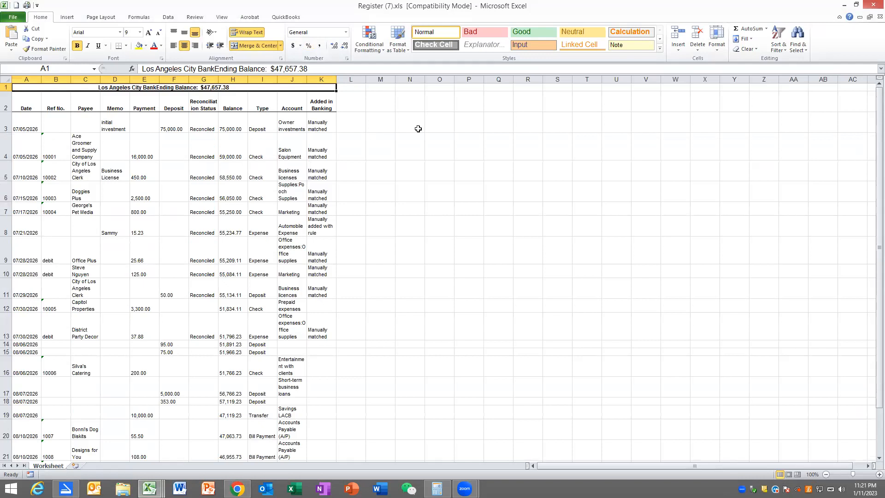
{"action": "left_click", "coordinate": [11, 18]}
{"action": "left_click", "coordinate": [26, 45]}
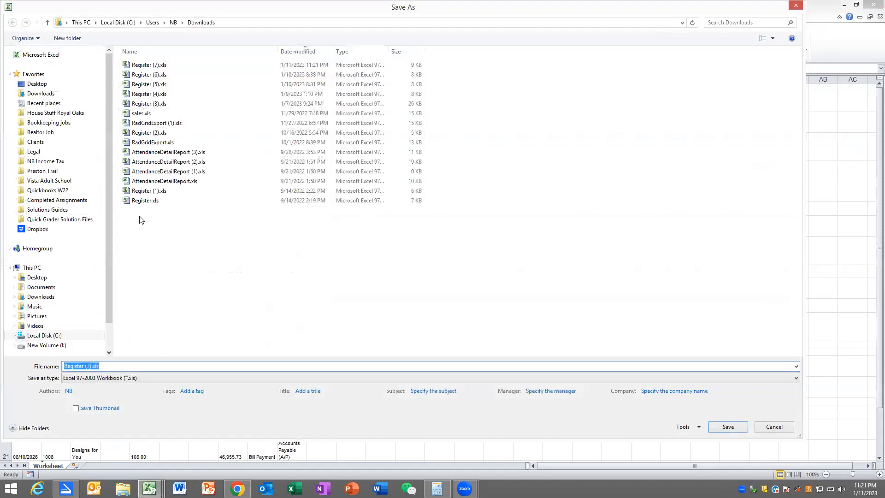
- Name the copy of the bank register "CH06 LA City Bank Register"
{"action": "type", "text": "C"}
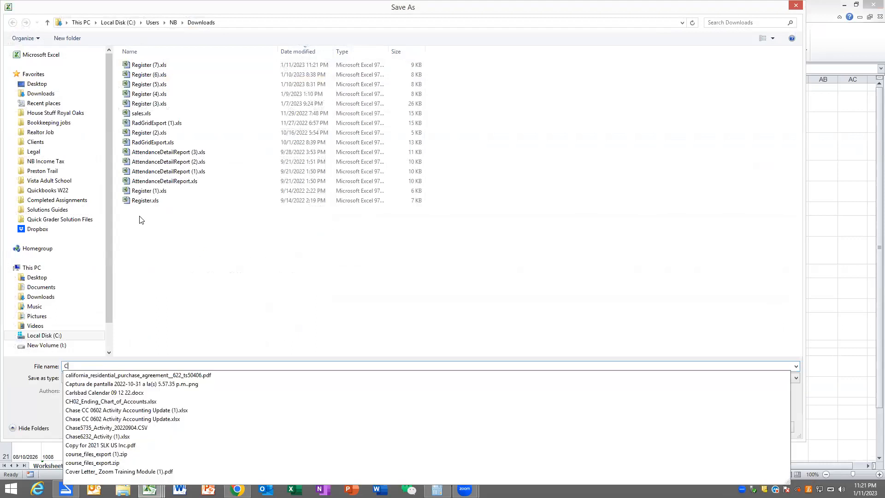
{"action": "type", "text": "H06 Ci"}
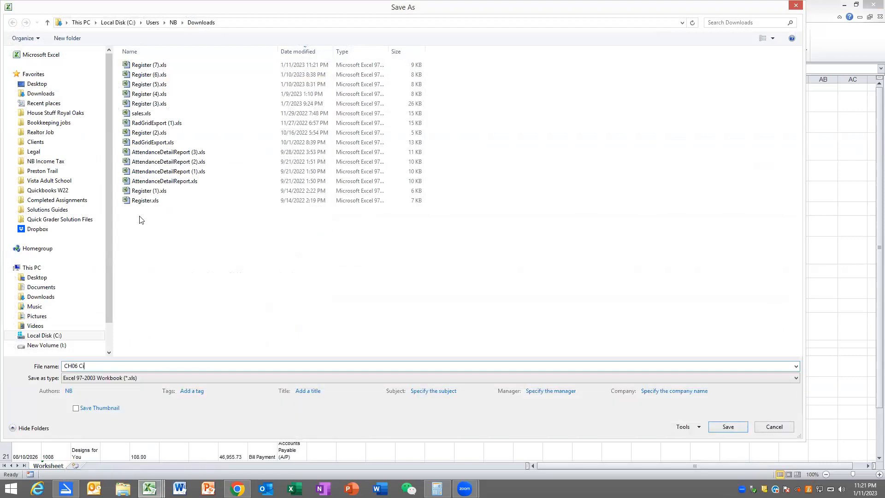
{"action": "type", "text": "ty Credition Union Regi"}
{"action": "key", "text": "BackSpace"}
{"action": "key", "text": "BackSpace"}
{"action": "key", "text": "BackSpace"}
{"action": "key", "text": "BackSpace"}
{"action": "key", "text": "BackSpace"}
{"action": "key", "text": "BackSpace"}
{"action": "key", "text": "BackSpace"}
{"action": "key", "text": "BackSpace"}
{"action": "key", "text": "BackSpace"}
{"action": "key", "text": "BackSpace"}
{"action": "key", "text": "BackSpace"}
{"action": "key", "text": "BackSpace"}
{"action": "key", "text": "BackSpace"}
{"action": "key", "text": "BackSpace"}
{"action": "key", "text": "BackSpace"}
{"action": "key", "text": "BackSpace"}
{"action": "key", "text": "BackSpace"}
{"action": "type", "text": "osCity Bank Regi"}
- Save the bank register copy in Excel Workbook (*.xlsx) format in the Completed Assignments folder
{"action": "left_click", "coordinate": [102, 381]}
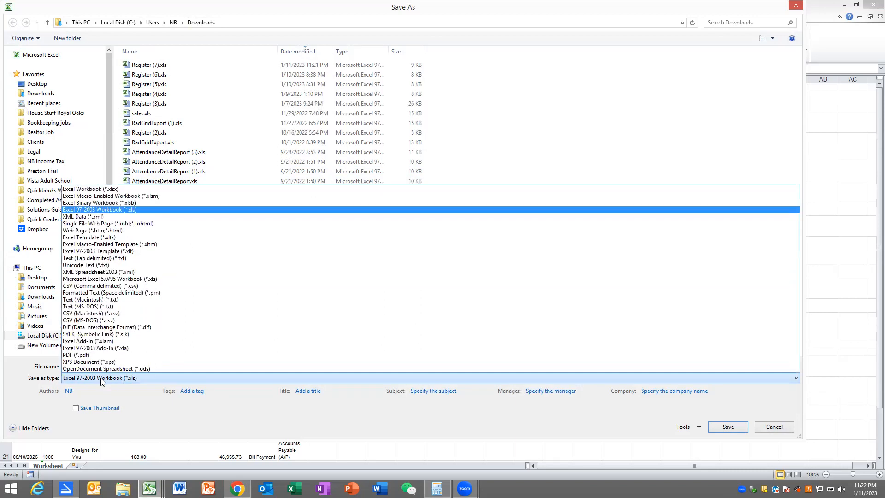
{"action": "left_click", "coordinate": [103, 189]}
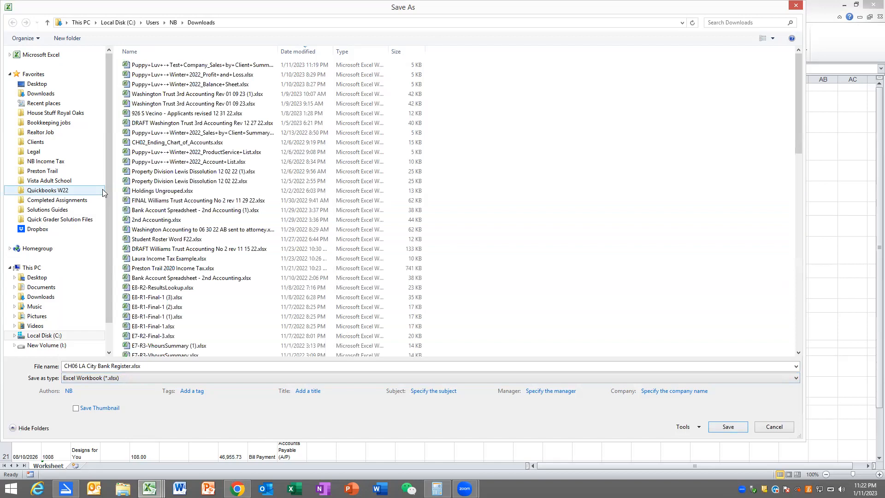
{"action": "left_click", "coordinate": [79, 200]}
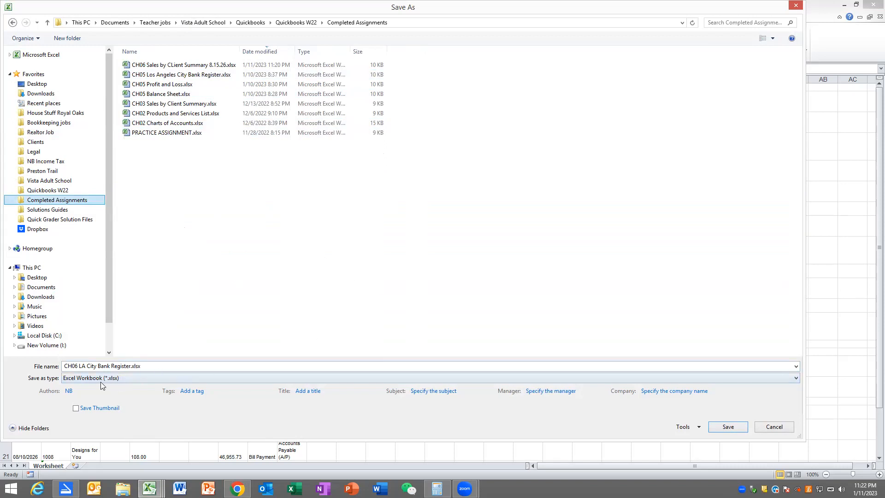
{"action": "left_click", "coordinate": [733, 426]}
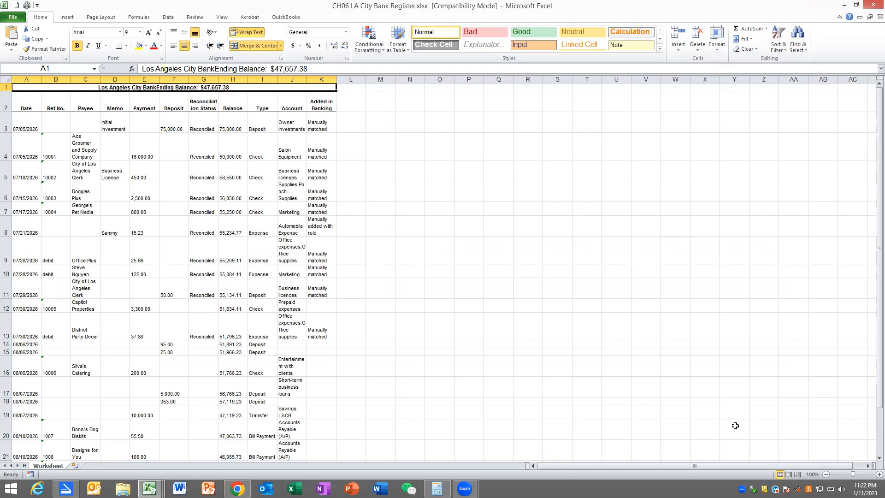
- Close the saved LA City Bank Register and Sales by Client Summary workbooks, along with the two unrelated workbooks behind them
{"action": "left_click", "coordinate": [870, 17]}
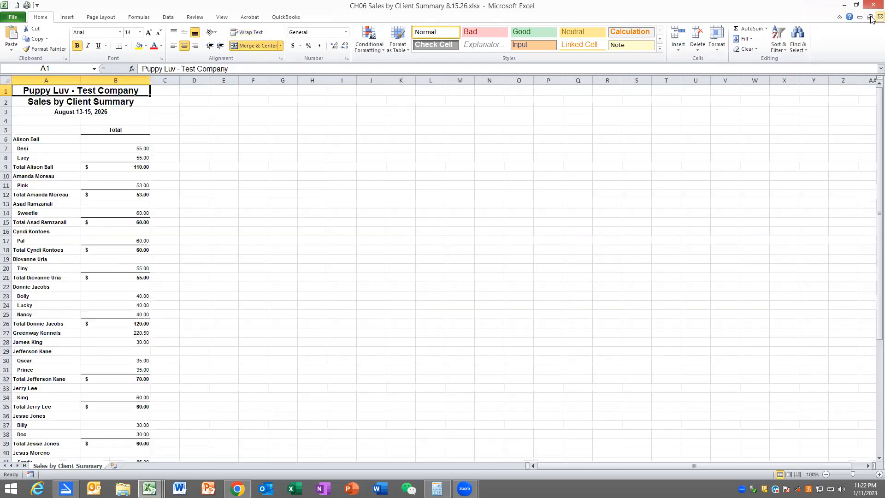
{"action": "left_click", "coordinate": [870, 17]}
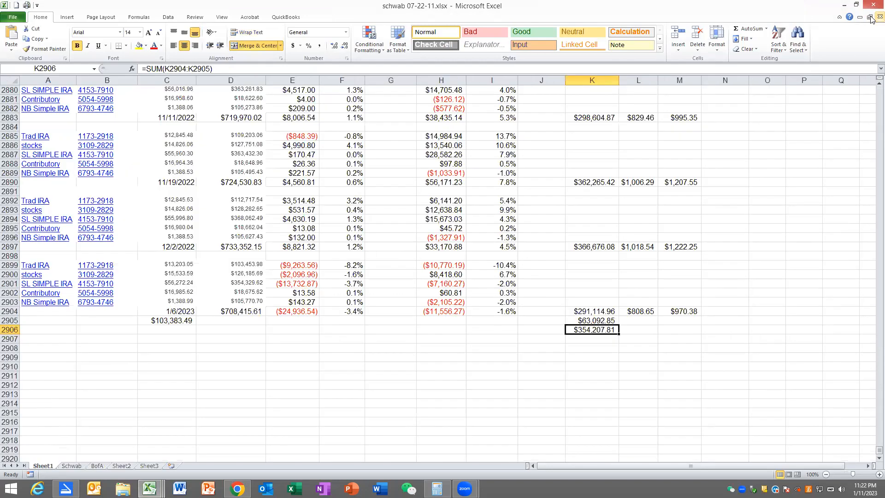
{"action": "left_click", "coordinate": [870, 17]}
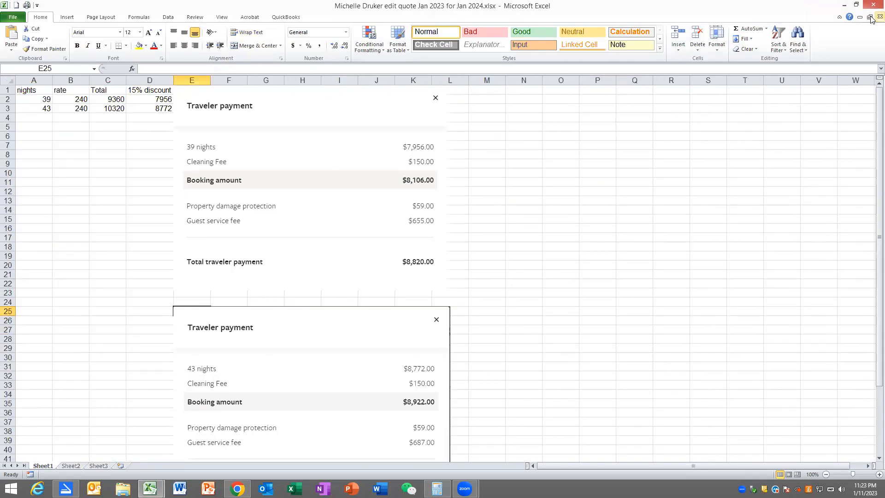
{"action": "left_click", "coordinate": [871, 17]}
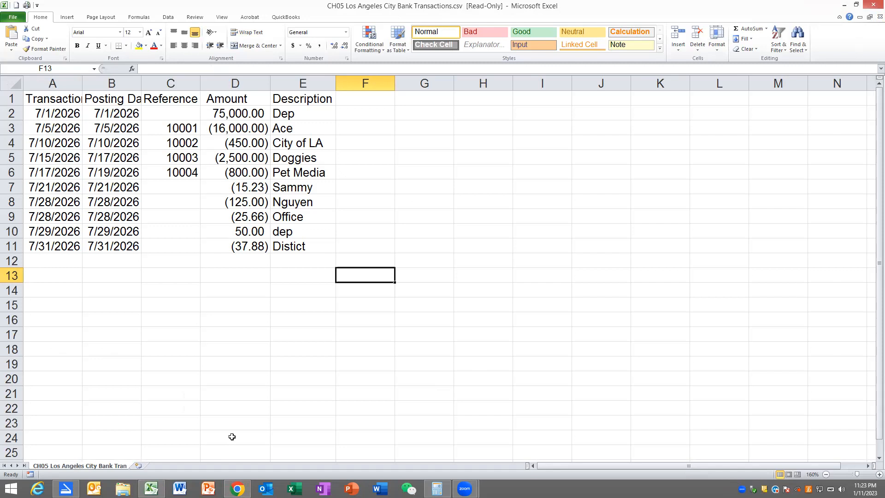
- Switch back to QuickBooks, open the City Credit Union register from the Chart of Accounts and export it to Excel
{"action": "left_click", "coordinate": [237, 490]}
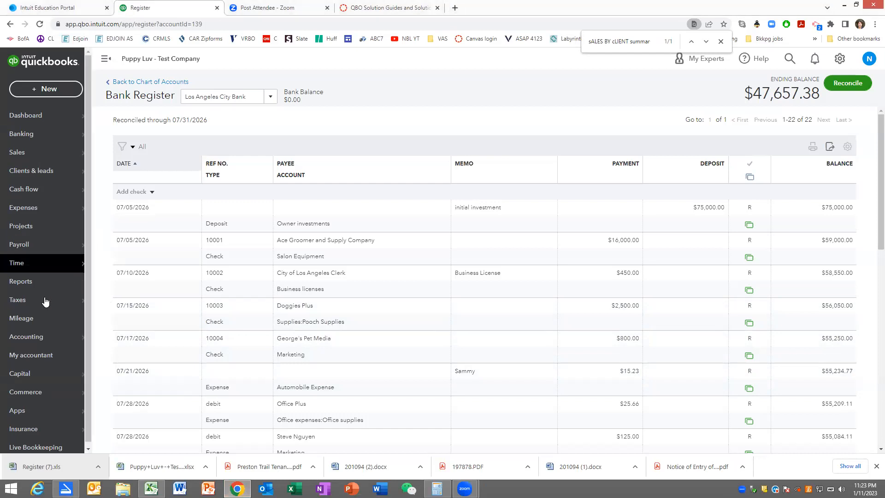
{"action": "mouse_move", "coordinate": [31, 341]}
{"action": "left_click", "coordinate": [108, 339]}
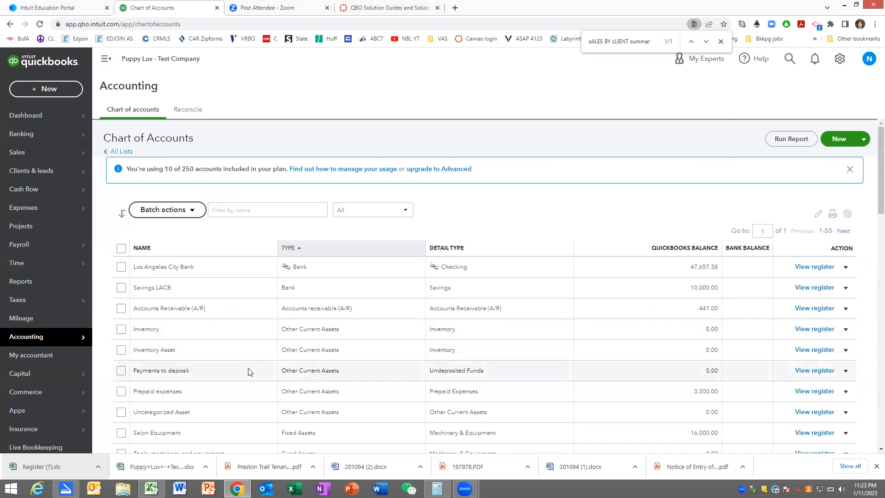
{"action": "scroll", "coordinate": [248, 372], "scroll_direction": "down", "scroll_amount": 1}
{"action": "scroll", "coordinate": [248, 371], "scroll_direction": "down", "scroll_amount": 1}
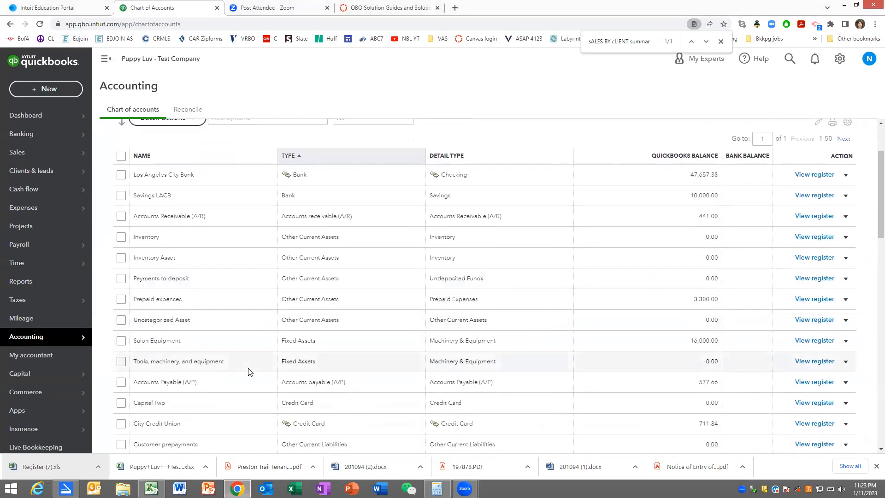
{"action": "scroll", "coordinate": [249, 370], "scroll_direction": "down", "scroll_amount": 1}
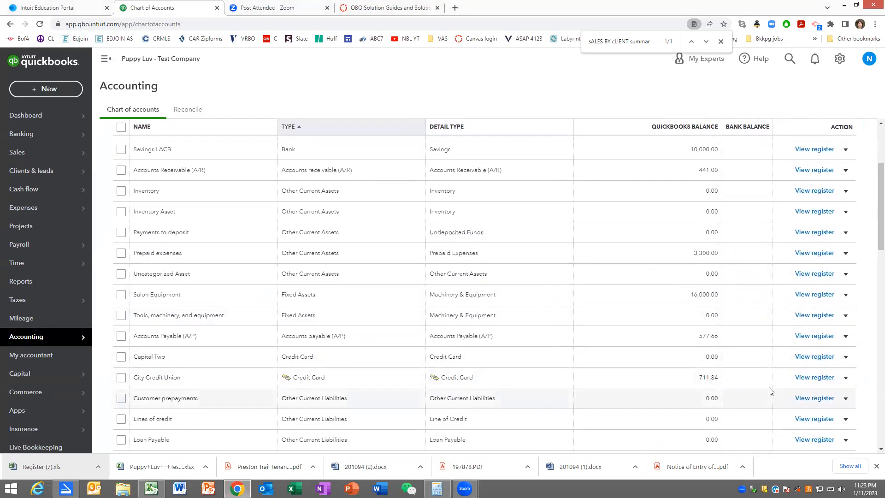
{"action": "left_click", "coordinate": [814, 377]}
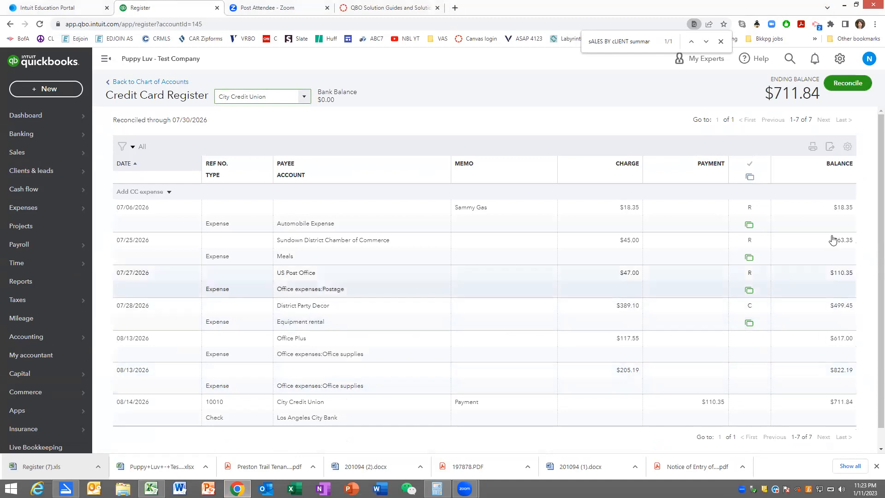
{"action": "left_click", "coordinate": [831, 150]}
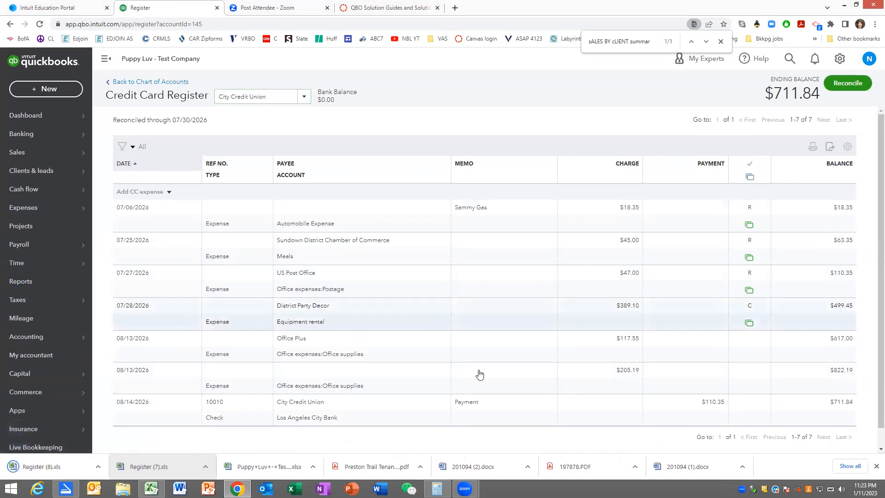
- Open the downloaded City Credit Union register in Excel, enable editing and start saving a copy of it
{"action": "left_click", "coordinate": [39, 467]}
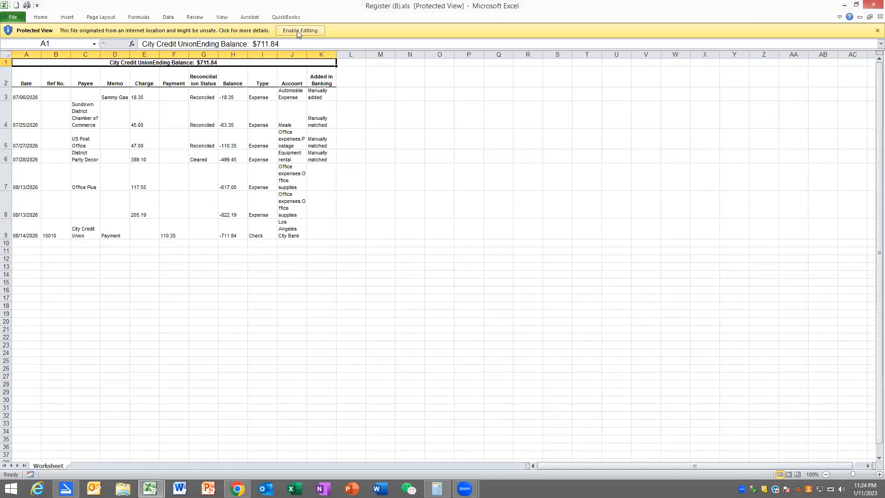
{"action": "left_click", "coordinate": [297, 30]}
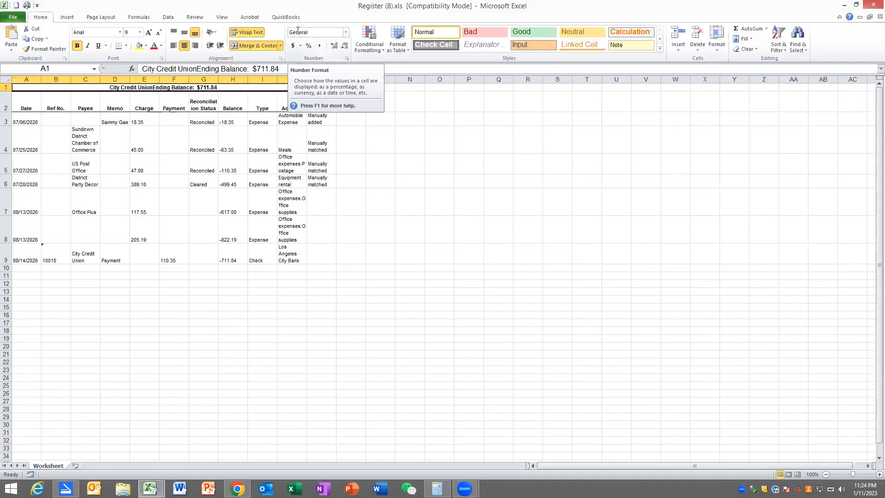
{"action": "left_click", "coordinate": [15, 17]}
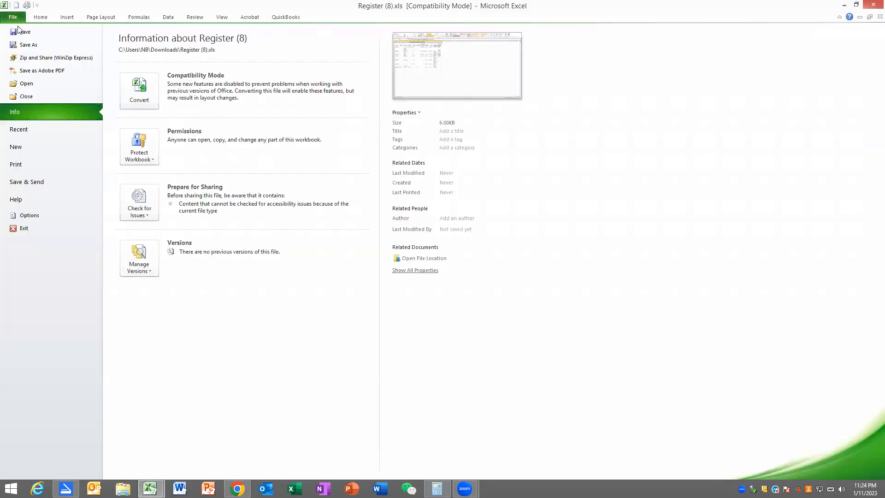
{"action": "left_click", "coordinate": [23, 45]}
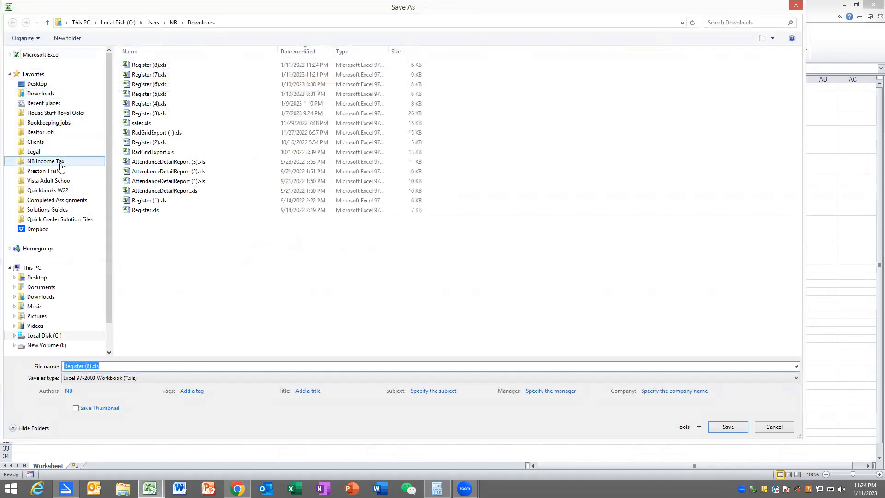
- Choose the Completed Assignments folder and the Excel Workbook (*.xlsx) format for the credit card register copy
{"action": "left_click", "coordinate": [62, 203]}
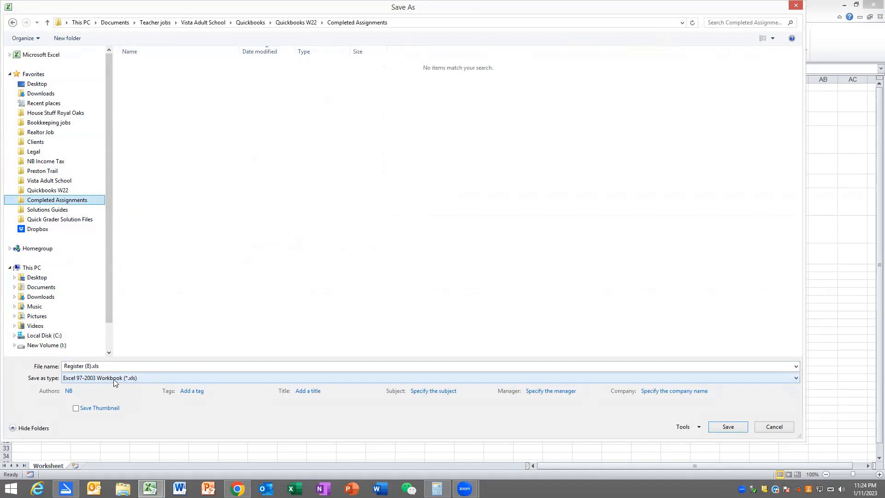
{"action": "left_click", "coordinate": [68, 381]}
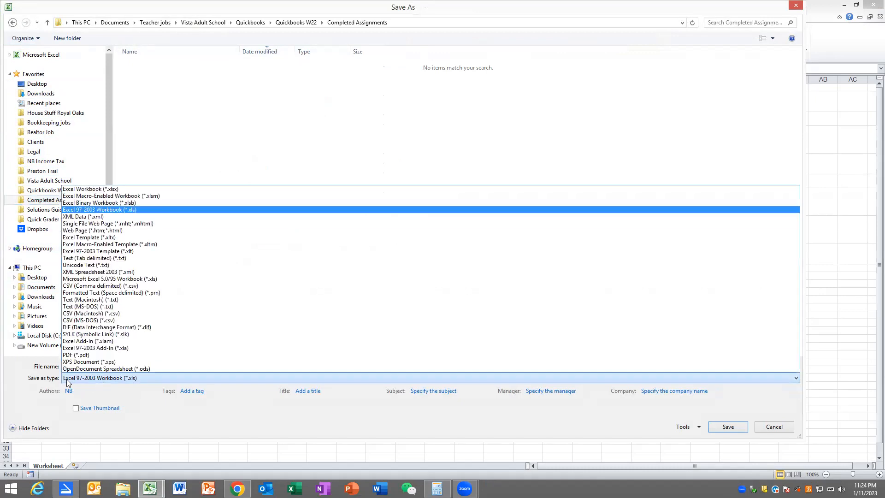
{"action": "left_click", "coordinate": [92, 190]}
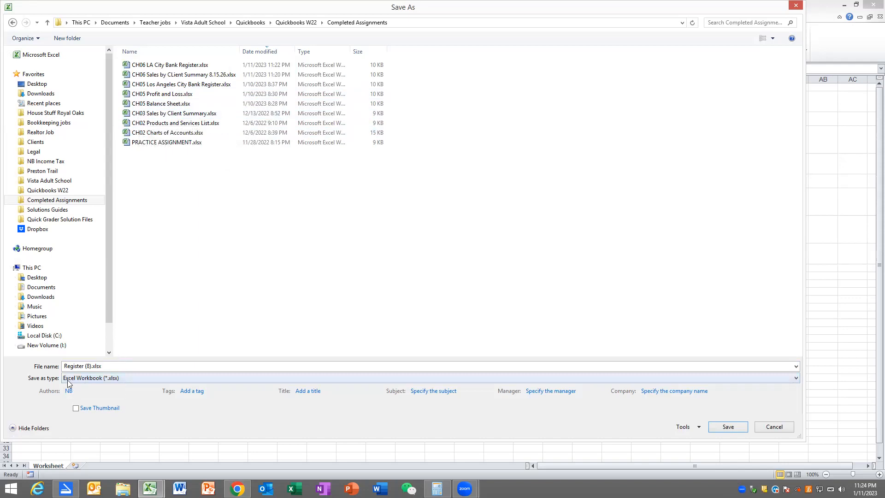
- Name the copy "CH06 City Credit Union Register" and save it
{"action": "left_click", "coordinate": [81, 367]}
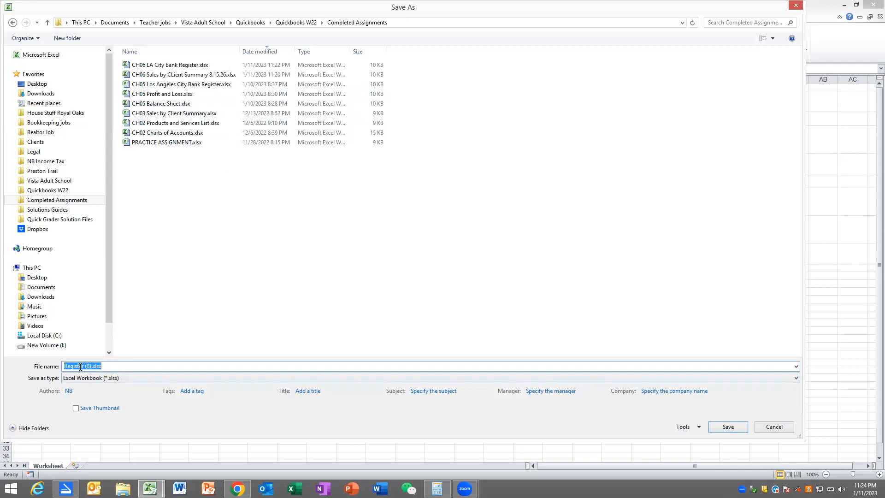
{"action": "type", "text": "CH0"}
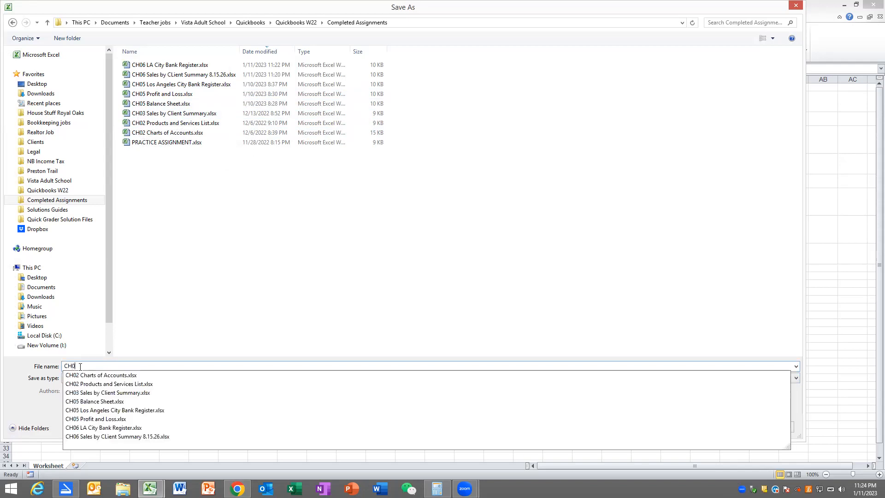
{"action": "type", "text": "6 Li"}
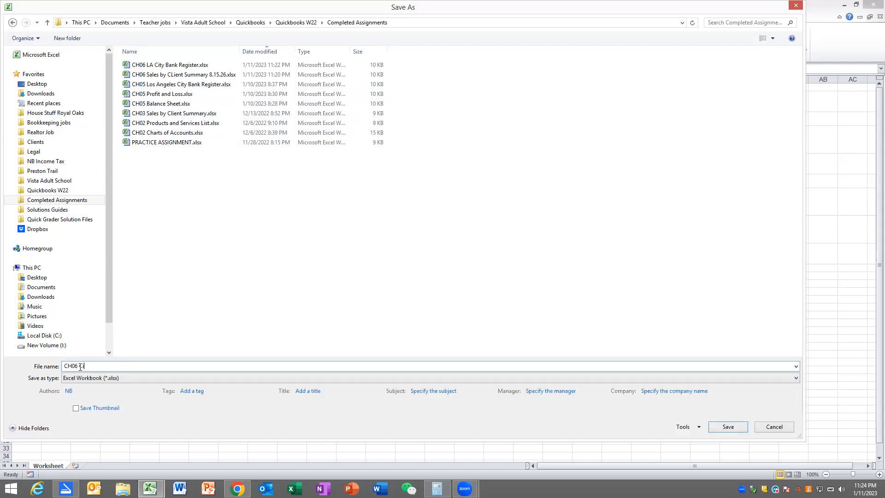
{"action": "key", "text": "BackSpace"}
{"action": "key", "text": "BackSpace"}
{"action": "type", "text": "City Credit Union Register"}
{"action": "left_click", "coordinate": [725, 427]}
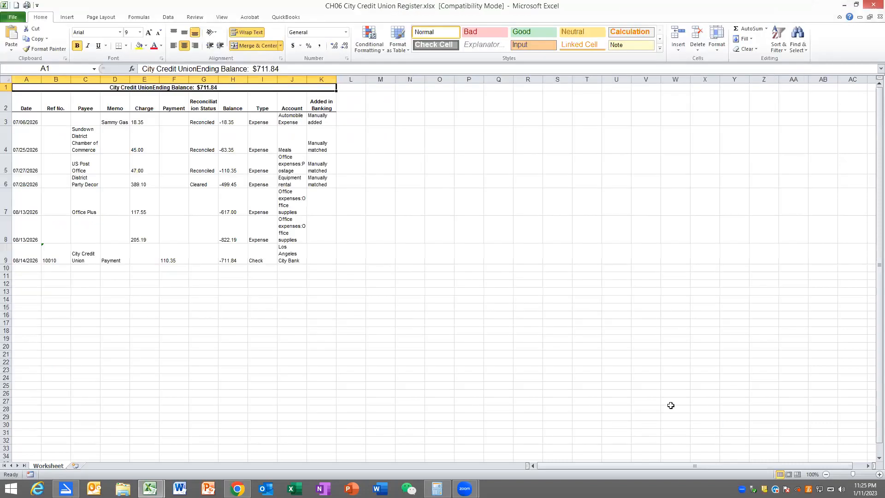